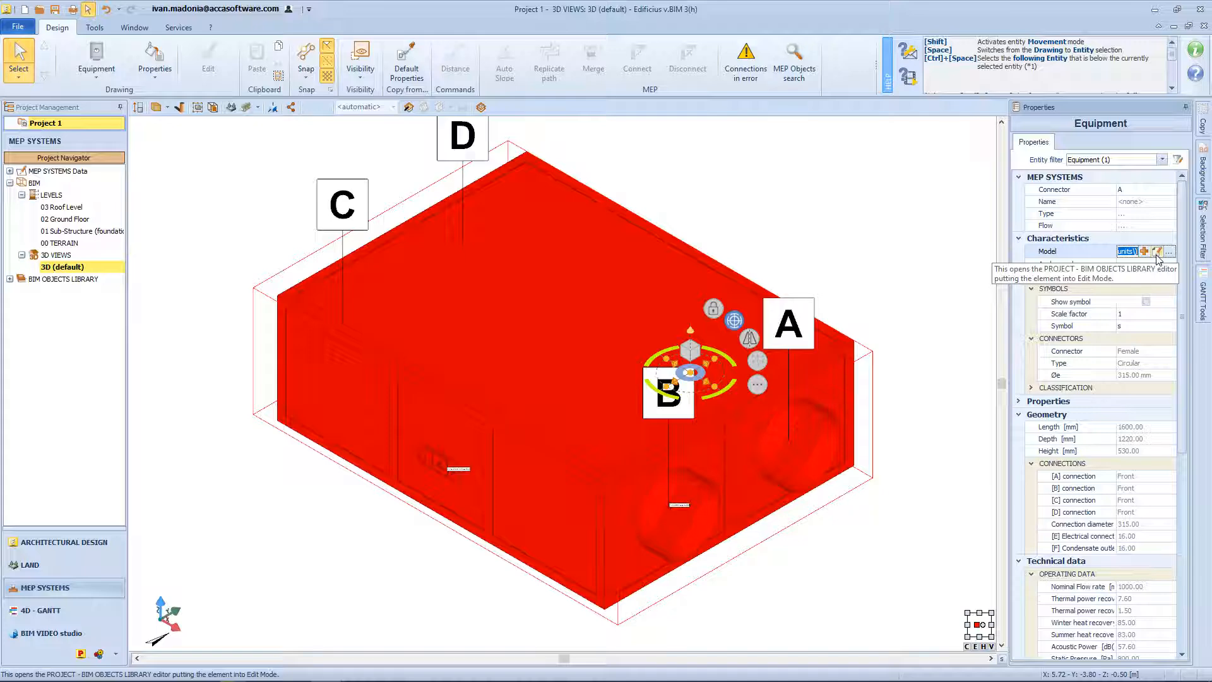
# Open the heat recovery unit's model in the element editor, maximised and with a wider property area.
pyautogui.click(1158, 254)
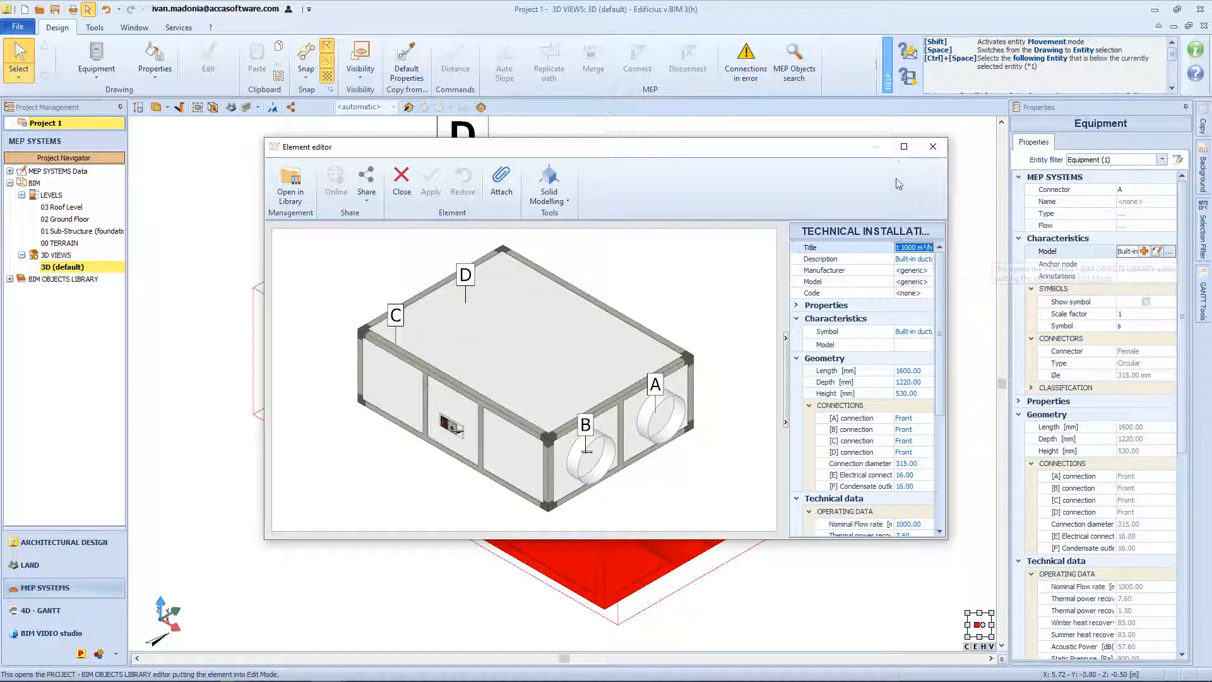
pyautogui.click(904, 149)
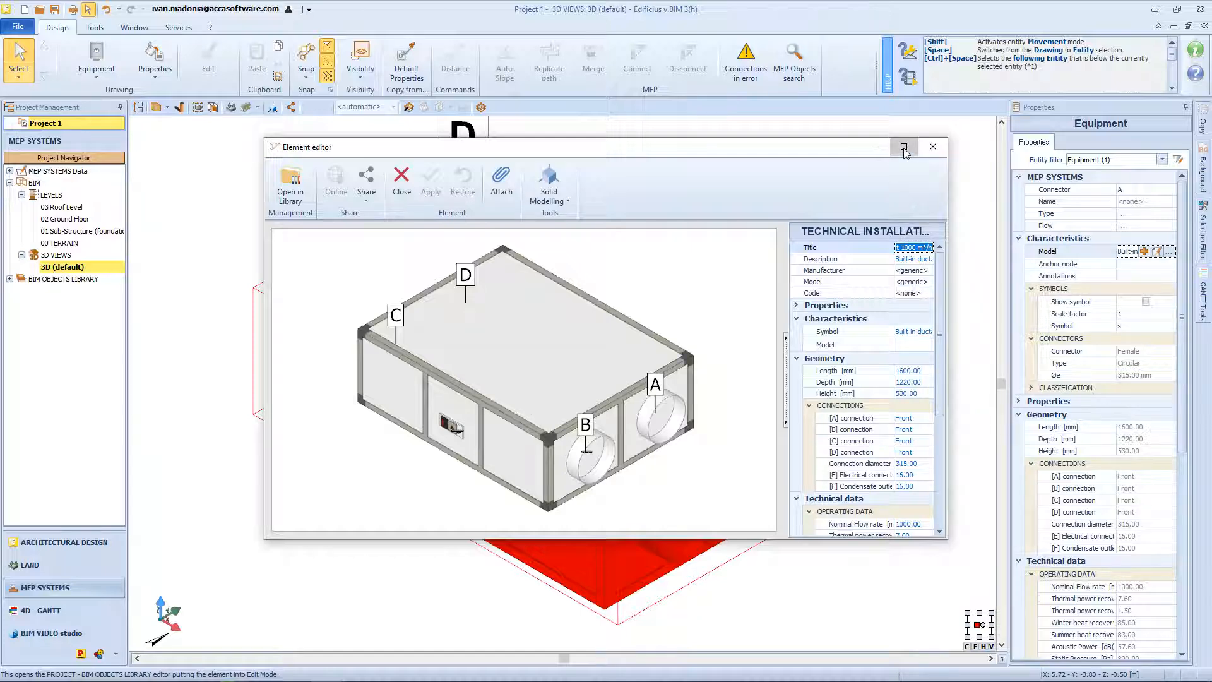
pyautogui.moveTo(764, 296); pyautogui.dragTo(686, 352)
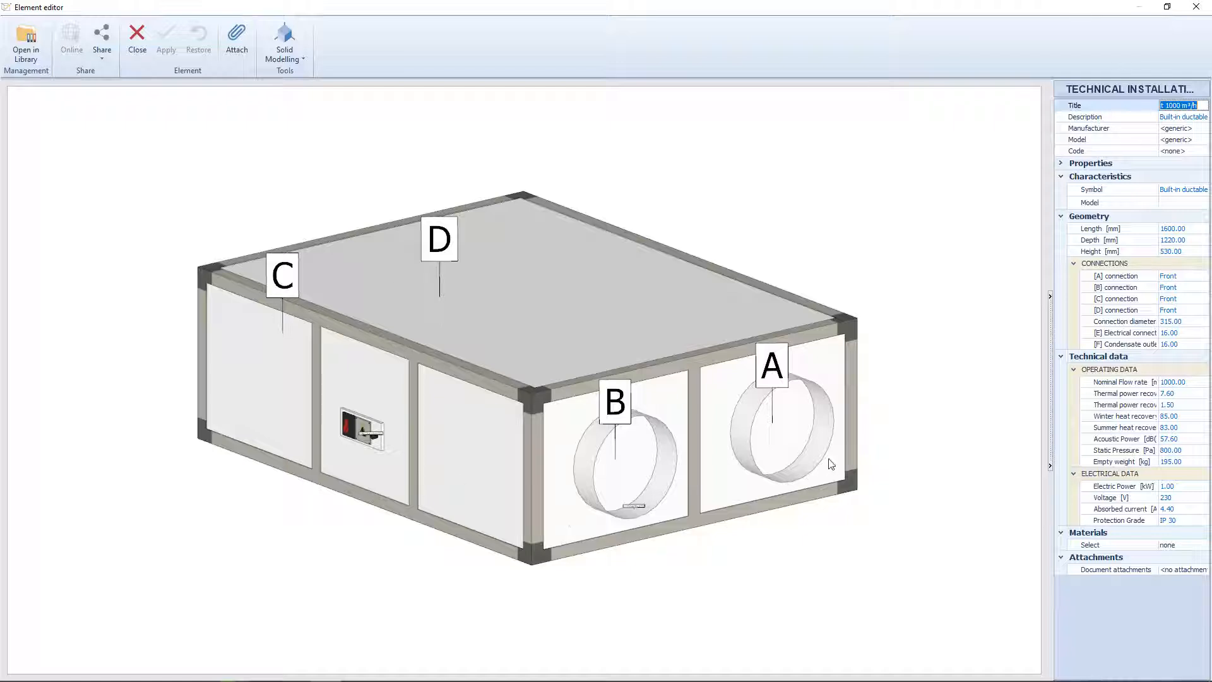
pyautogui.moveTo(1052, 274); pyautogui.dragTo(915, 296)
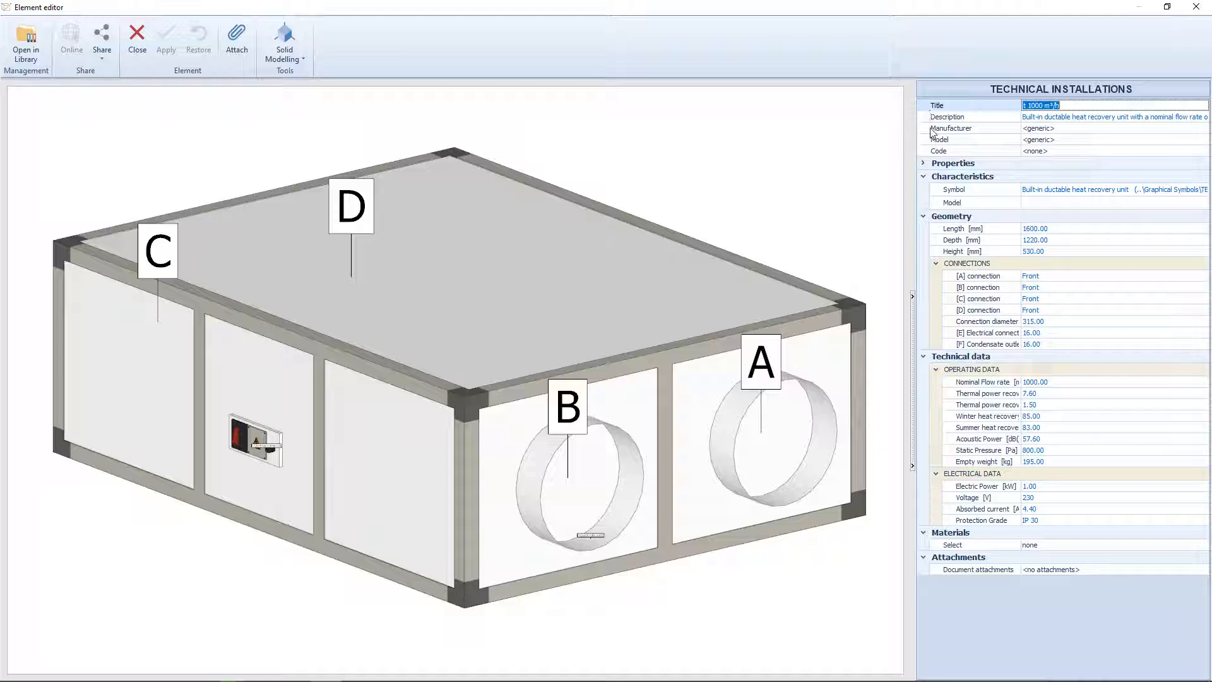
# Inspect the heat recovery unit's custom object properties list and close it.
pyautogui.click(924, 164)
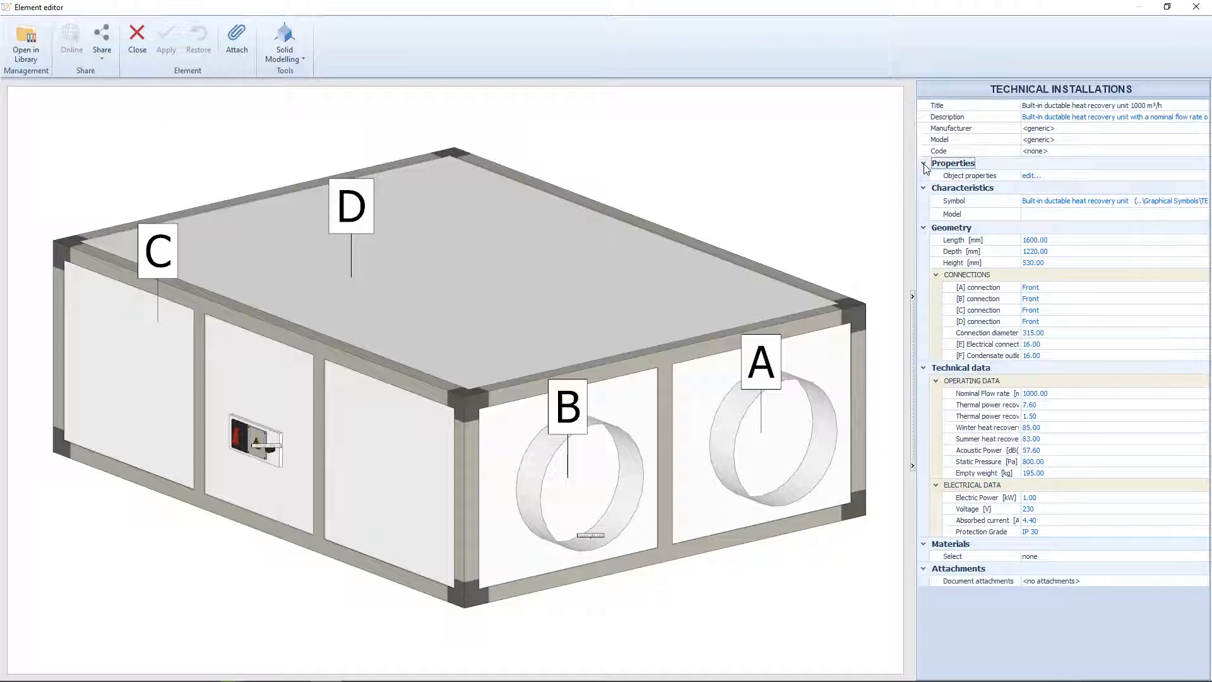
pyautogui.click(1032, 175)
pyautogui.click(1203, 176)
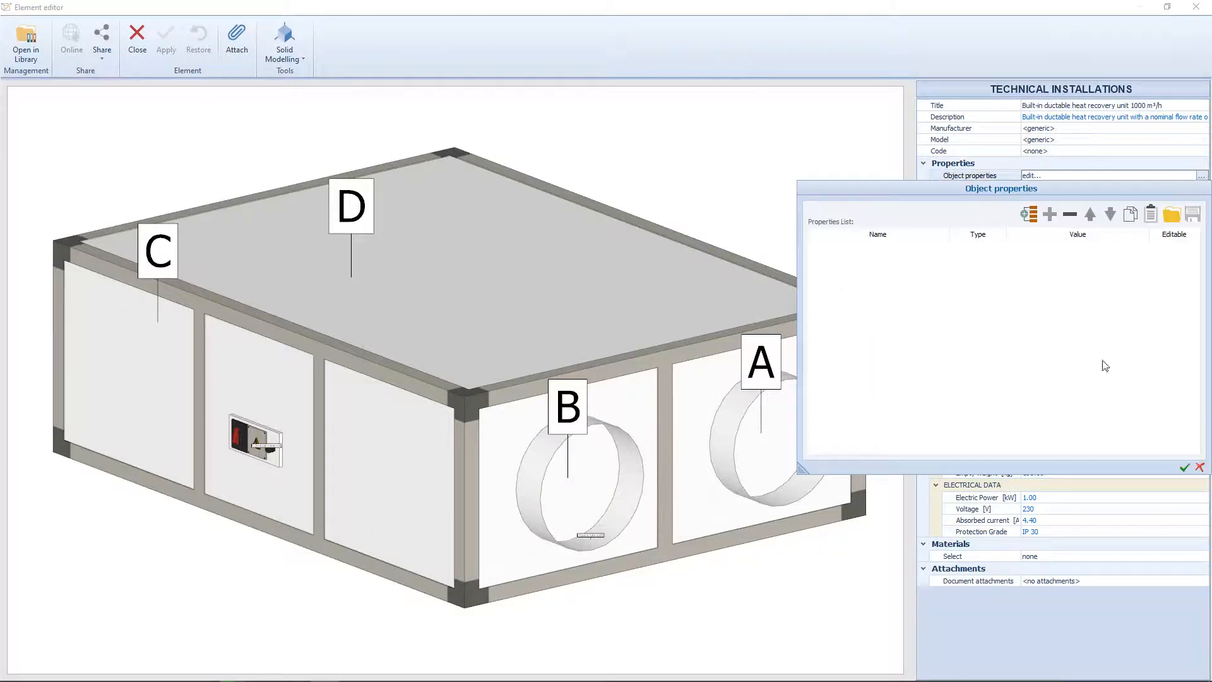
pyautogui.click(1185, 468)
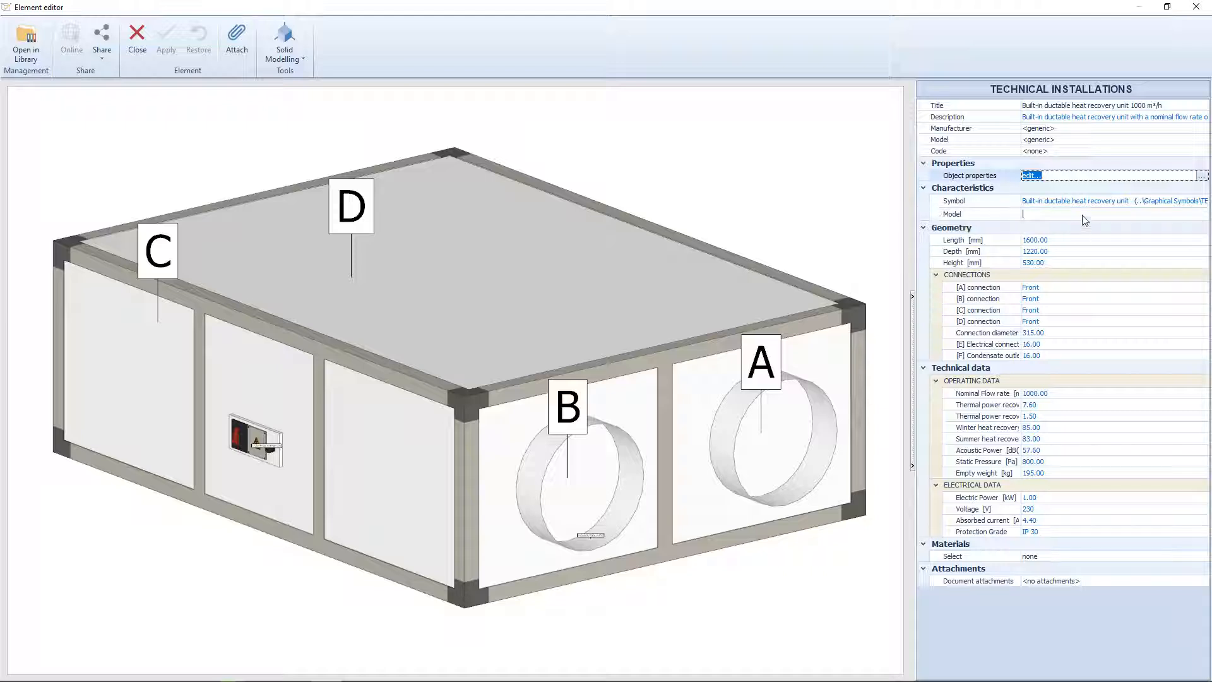
# Review the model's geometric, connection and operating data through Edit data and finish the assisted creation.
pyautogui.click(1172, 216)
pyautogui.click(1201, 215)
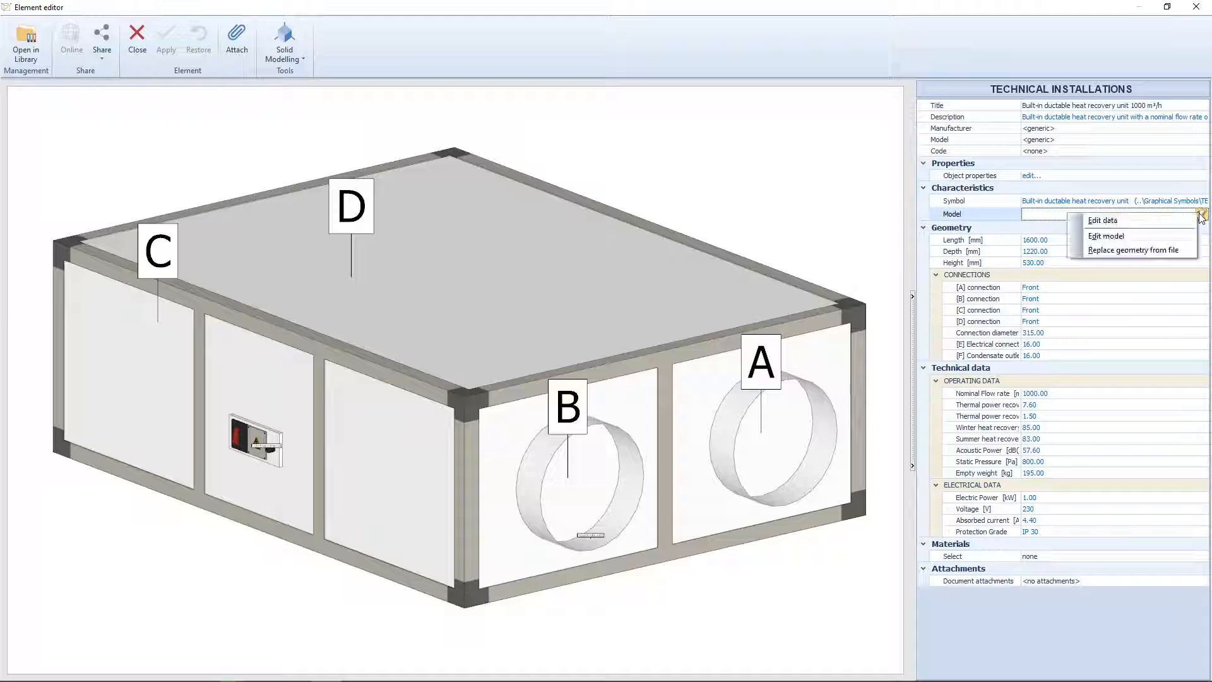
pyautogui.click(1137, 224)
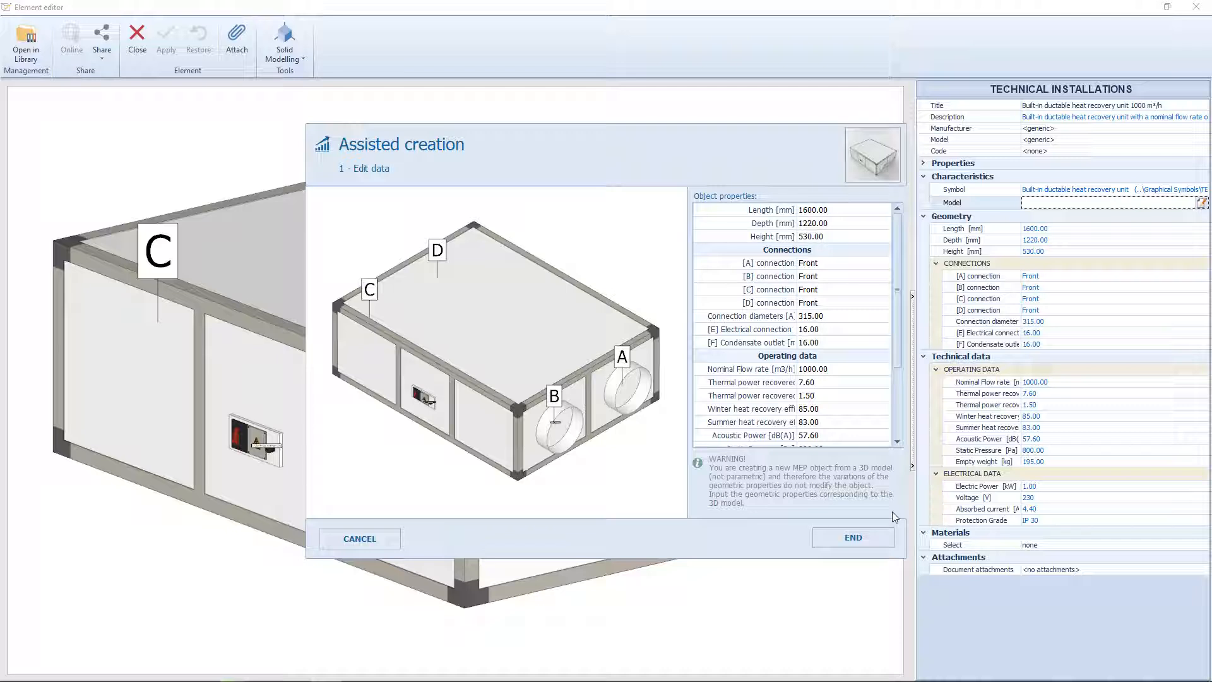
pyautogui.click(884, 536)
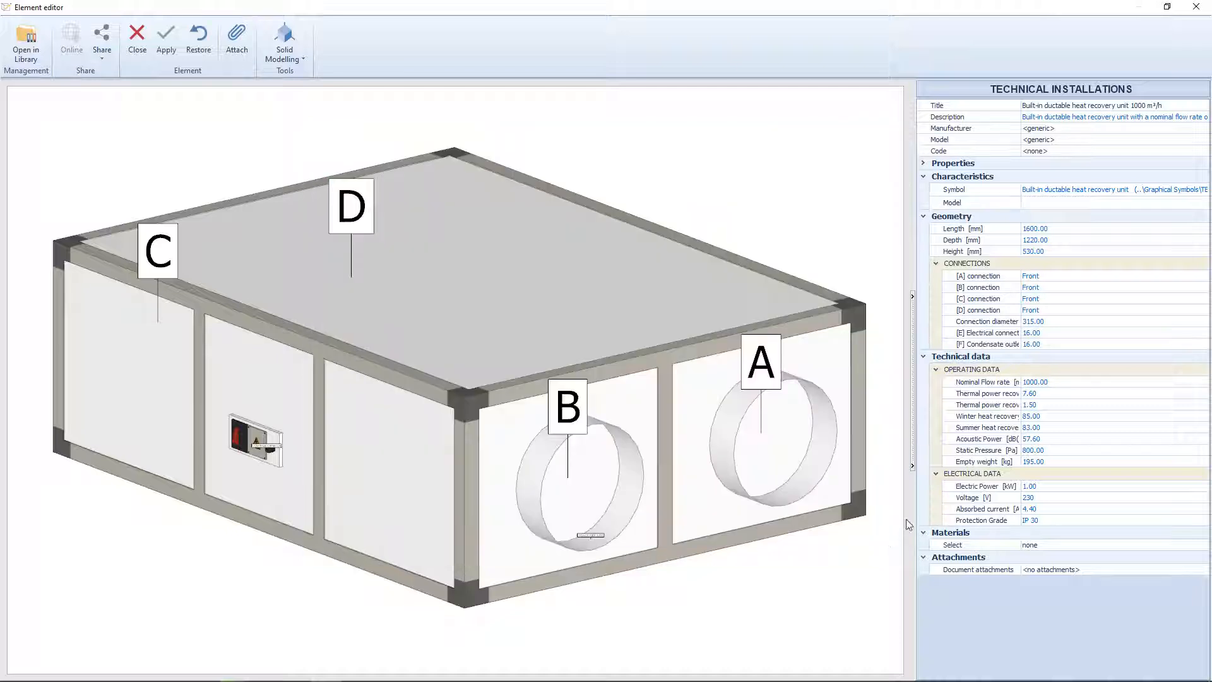
# Edit the built-in ductable heat recovery unit's model, setting its height to 500 mm.
pyautogui.click(1185, 202)
pyautogui.click(1202, 202)
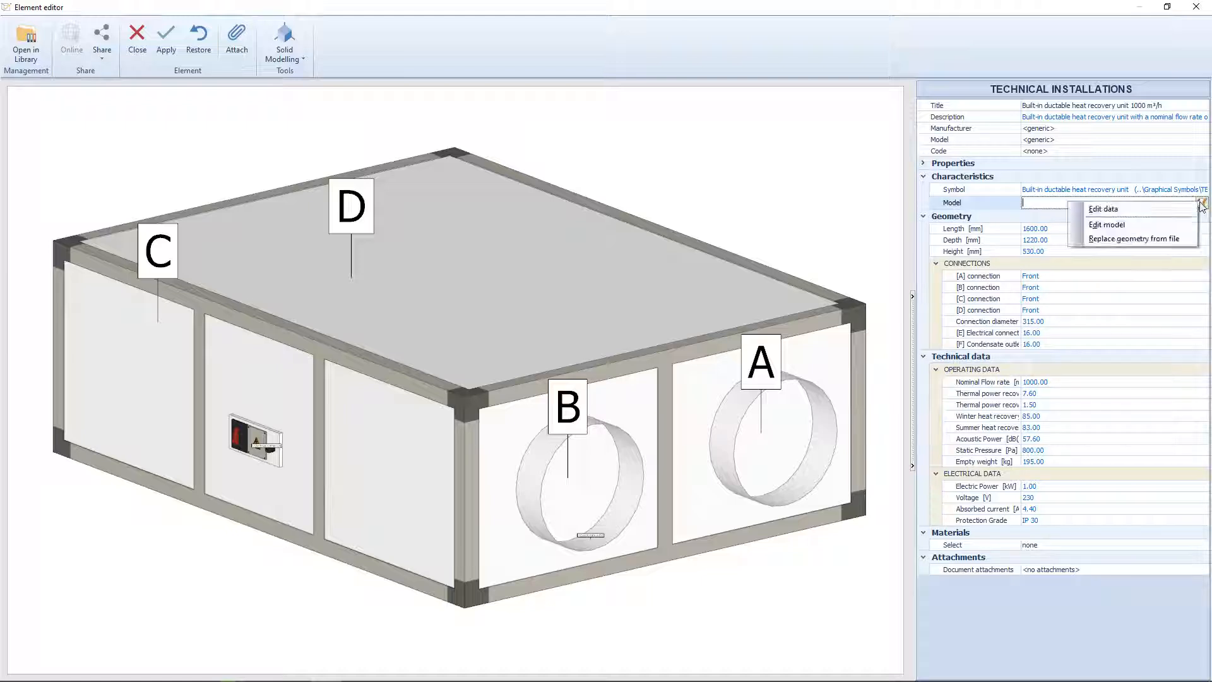
pyautogui.click(1149, 226)
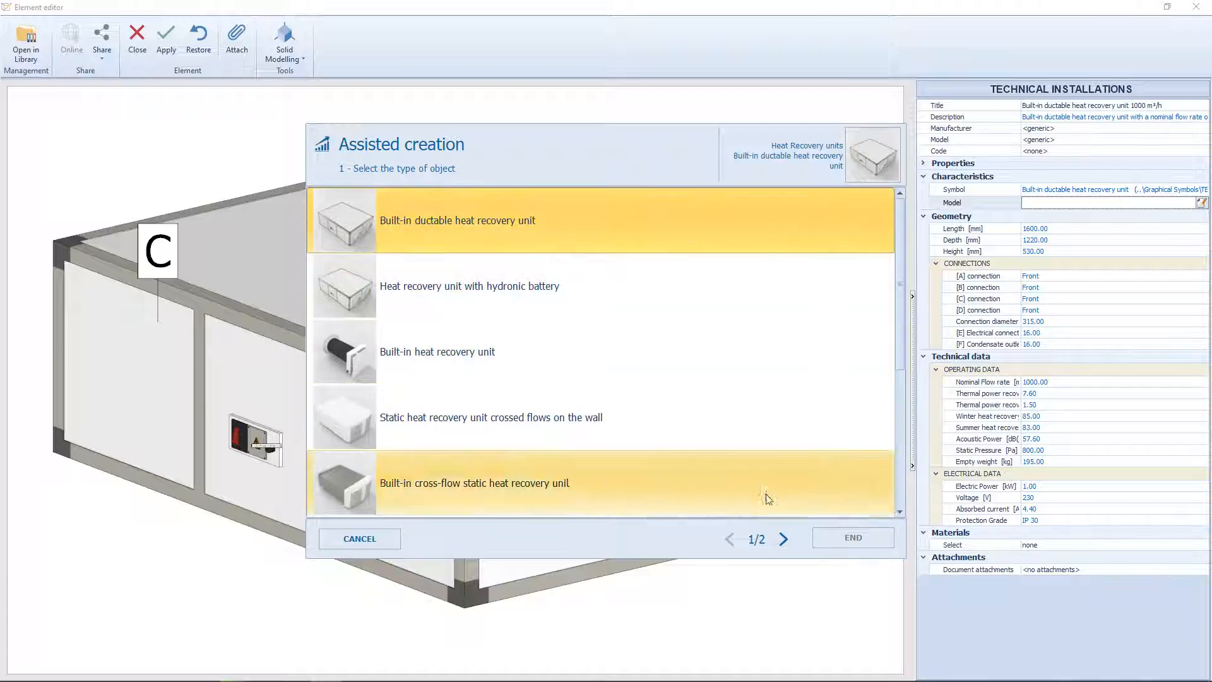
pyautogui.click(783, 539)
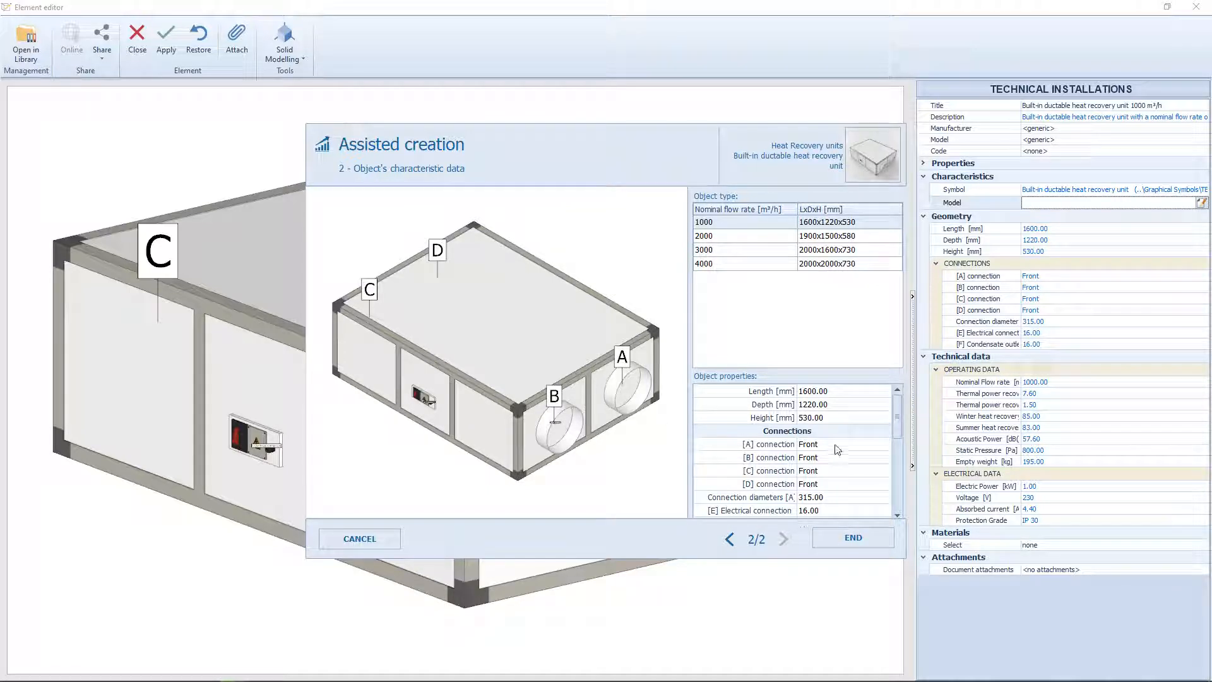
pyautogui.click(831, 419)
pyautogui.write('500')
pyautogui.press('Return')
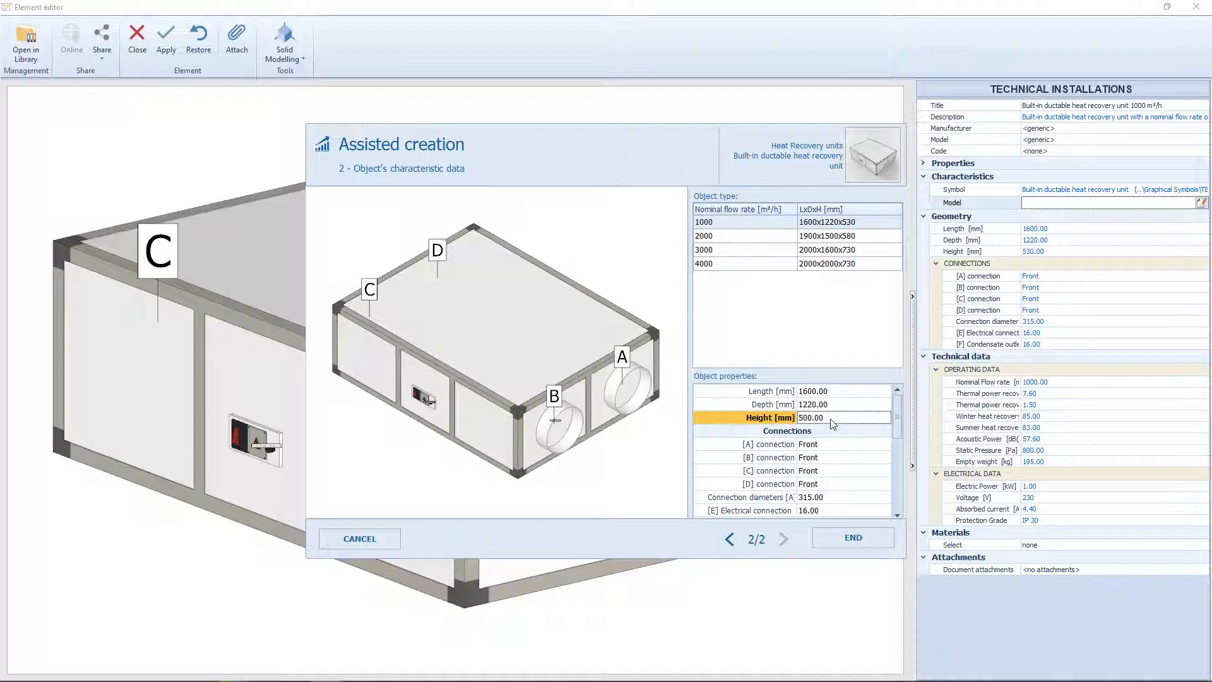
pyautogui.click(849, 535)
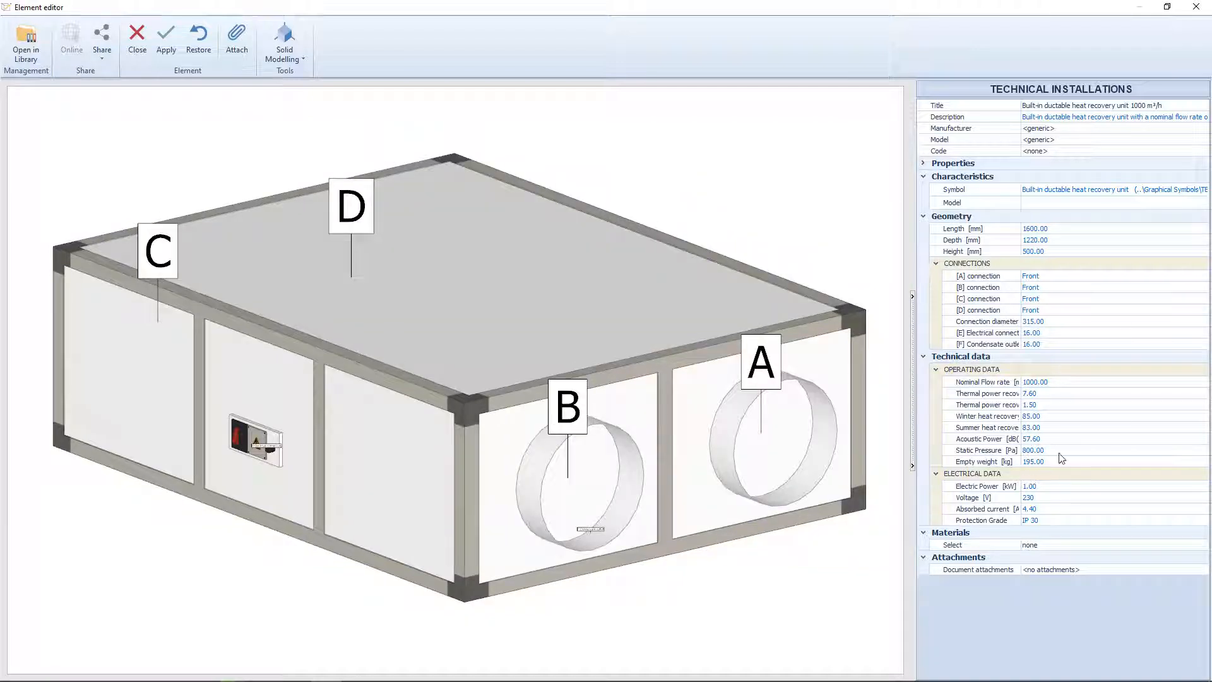
# Replace the unit's geometry with the 3D model file new unit test3.skp, keeping its imported dimensions and orientation.
pyautogui.click(1178, 204)
pyautogui.click(1197, 202)
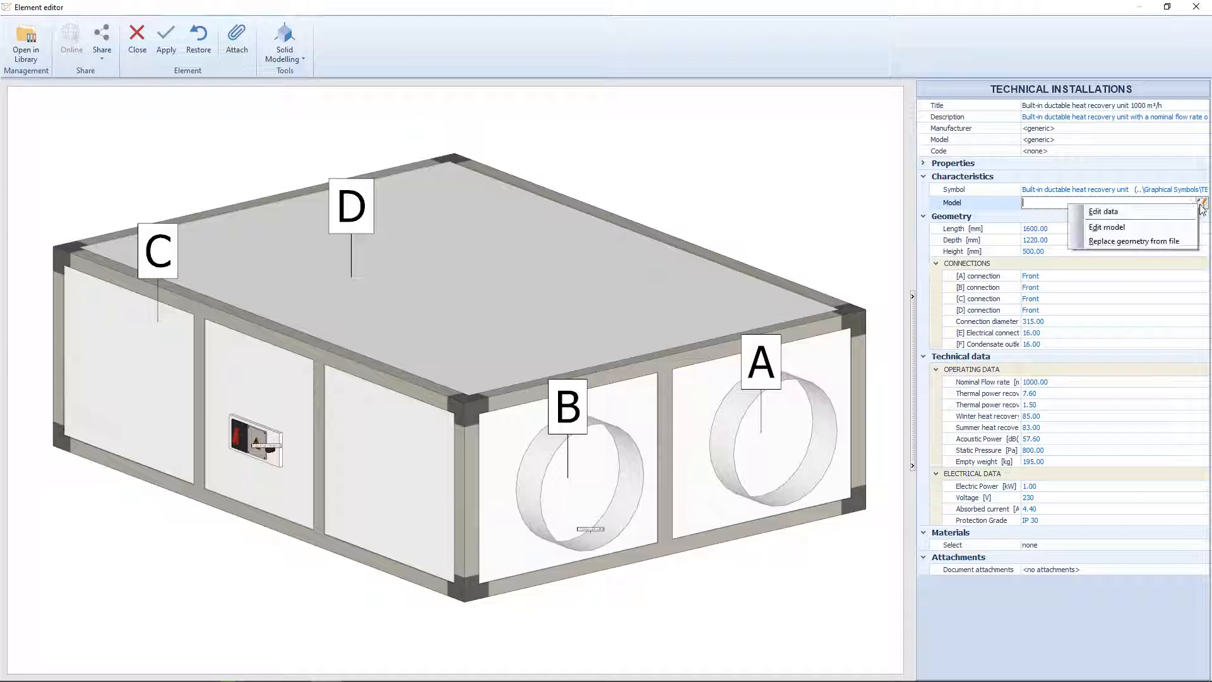
pyautogui.click(1180, 243)
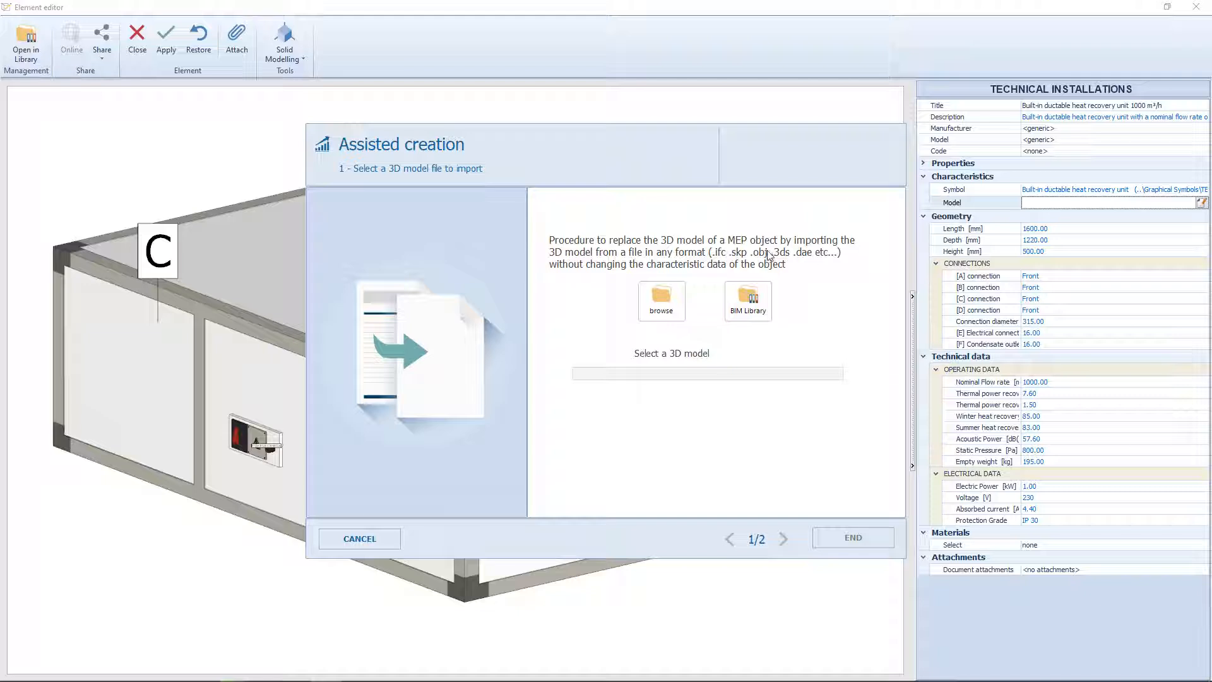
pyautogui.click(661, 304)
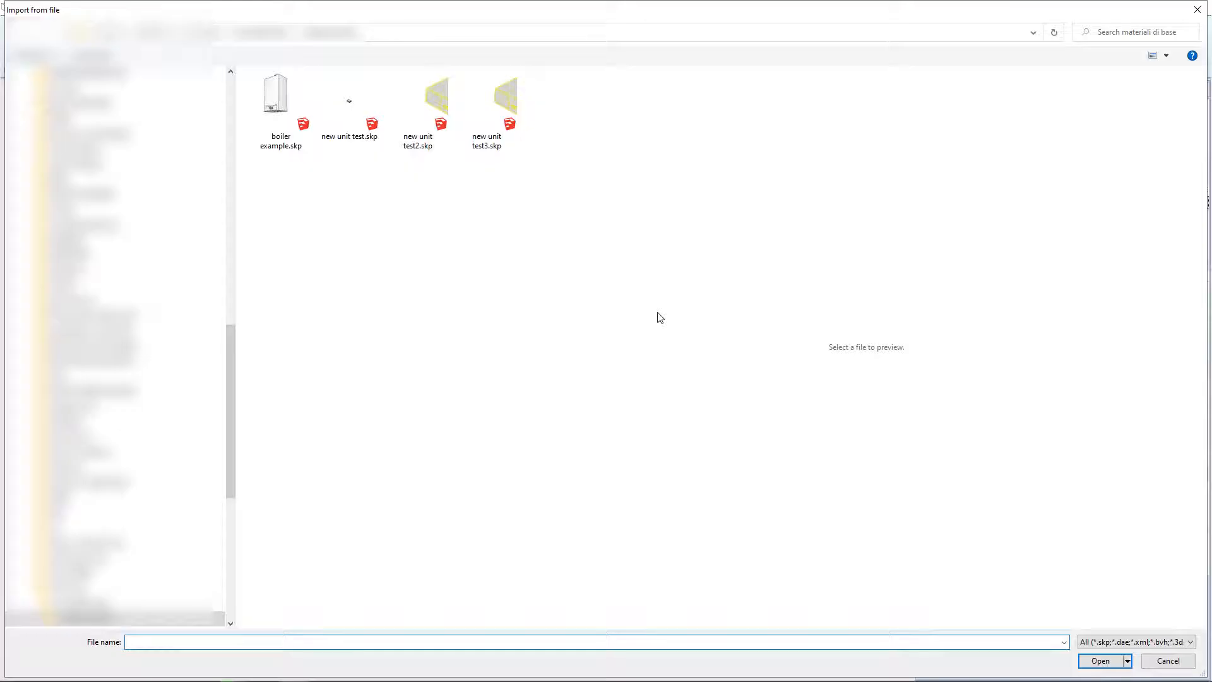
pyautogui.click(512, 108)
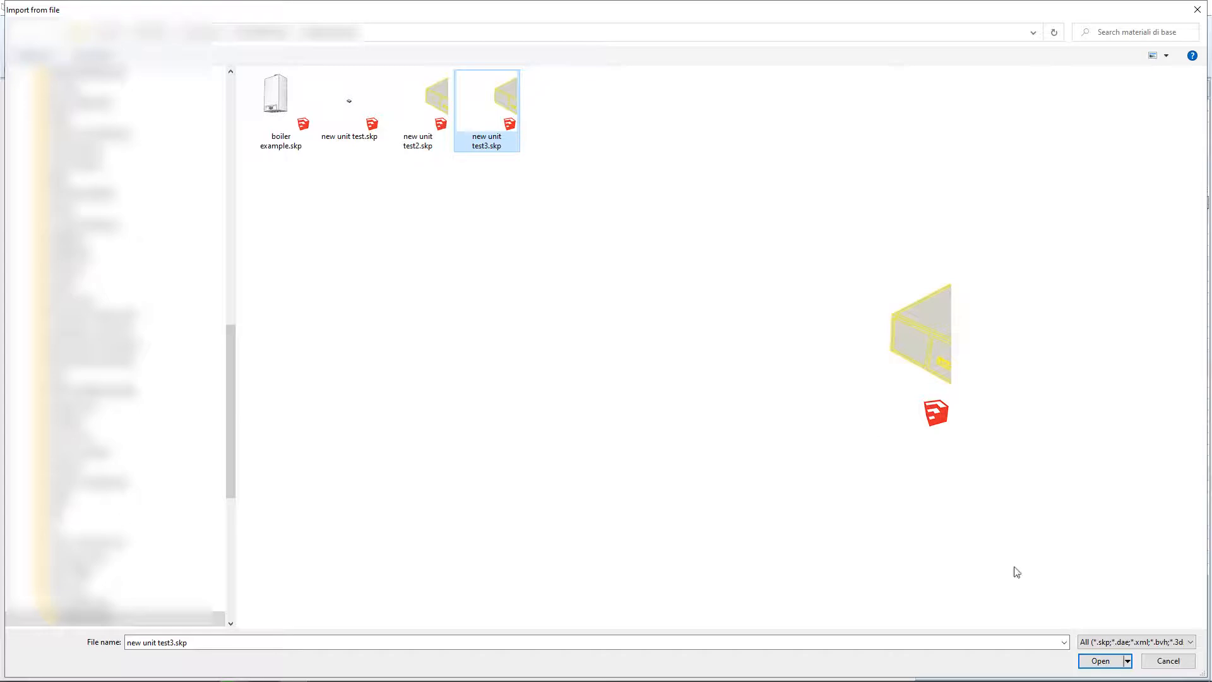
pyautogui.click(1101, 660)
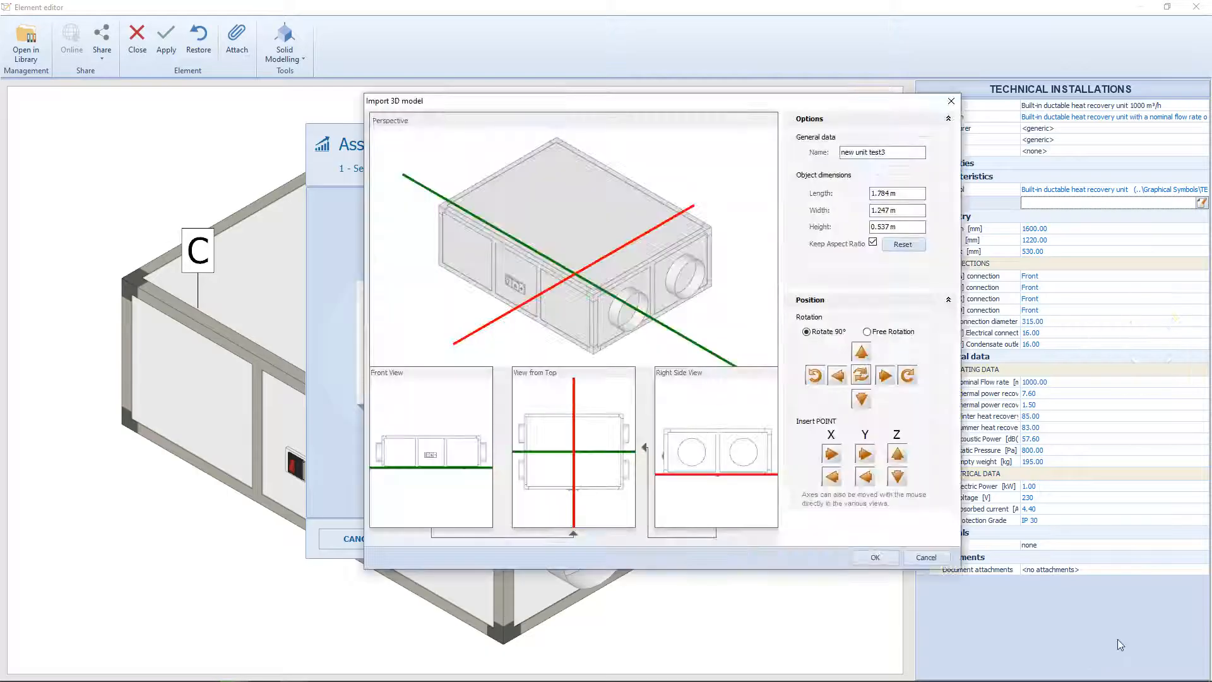
pyautogui.moveTo(599, 308)
pyautogui.mouseDown()
pyautogui.moveTo(612, 303)
pyautogui.moveTo(568, 300)
pyautogui.moveTo(540, 274)
pyautogui.moveTo(596, 291)
pyautogui.mouseUp()
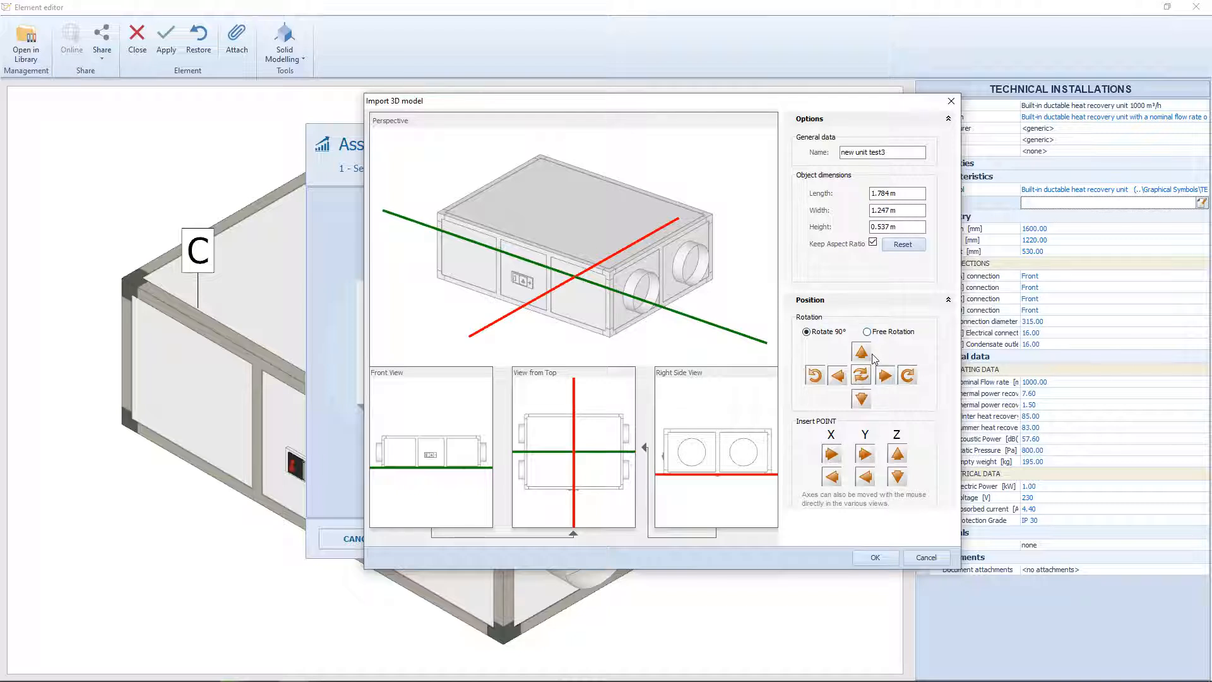
pyautogui.click(876, 556)
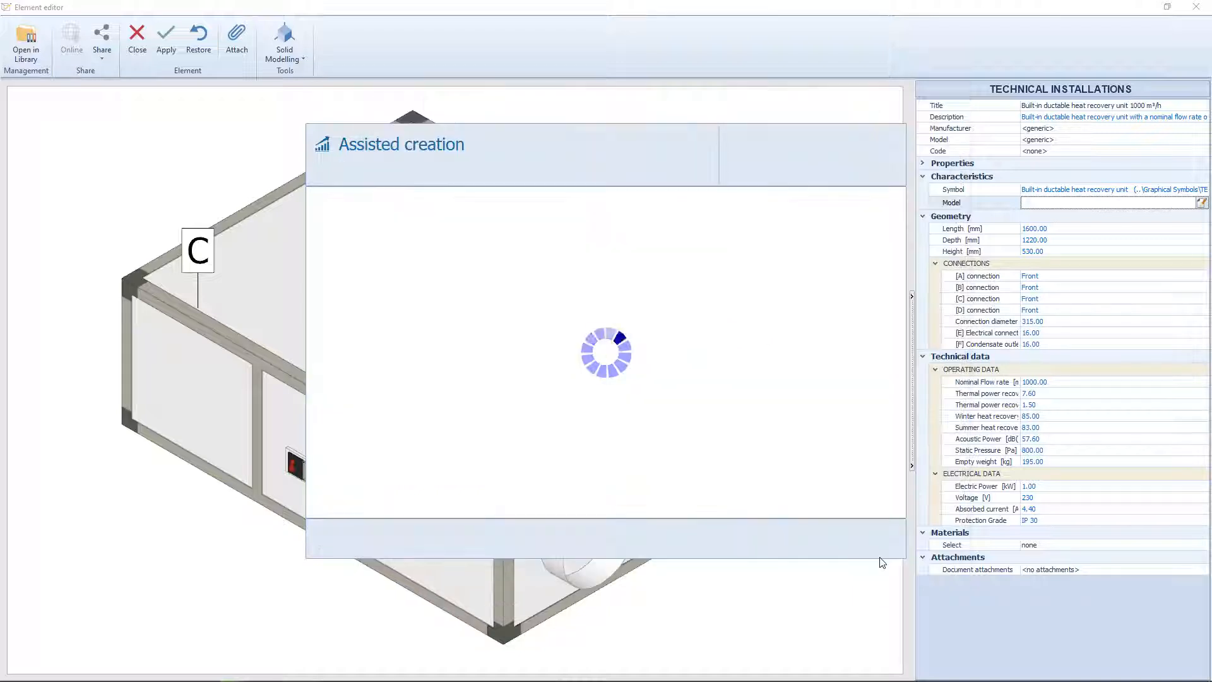
# Add connector A at the centre of the circular duct opening nearer the control panel, with a 50 mm diameter, and apply the model changes.
pyautogui.click(347, 201)
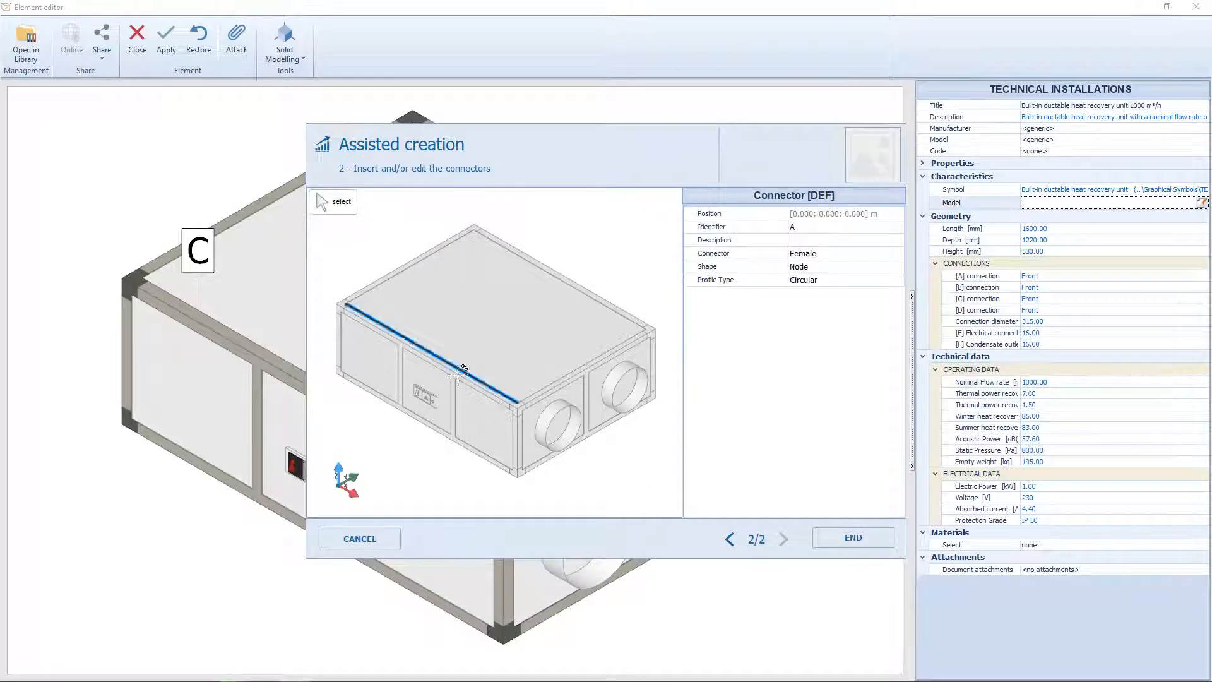
pyautogui.click(560, 418)
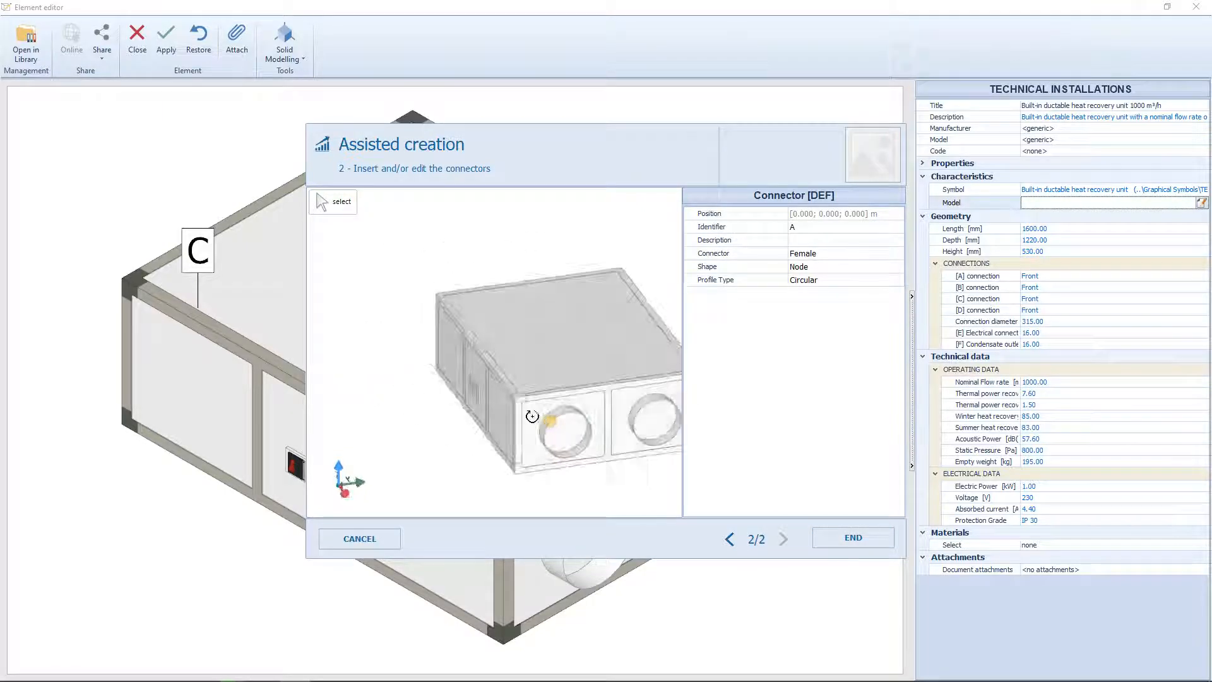
pyautogui.click(572, 434)
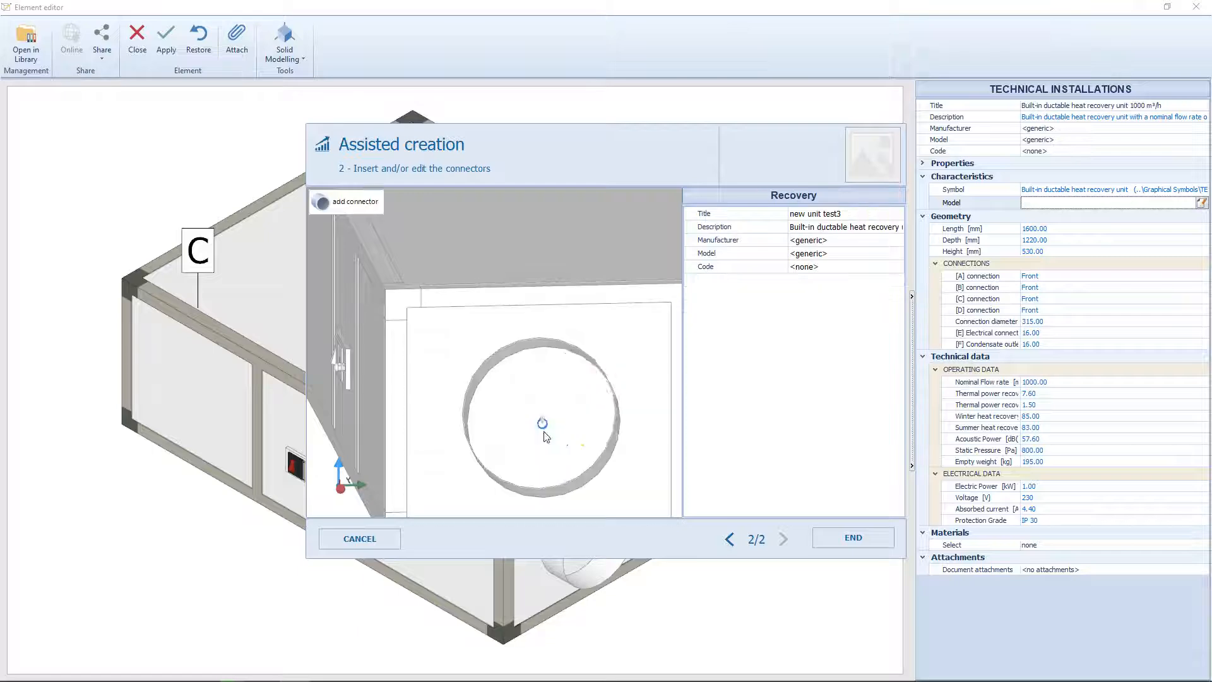
pyautogui.click(821, 304)
pyautogui.write('50')
pyautogui.press('Return')
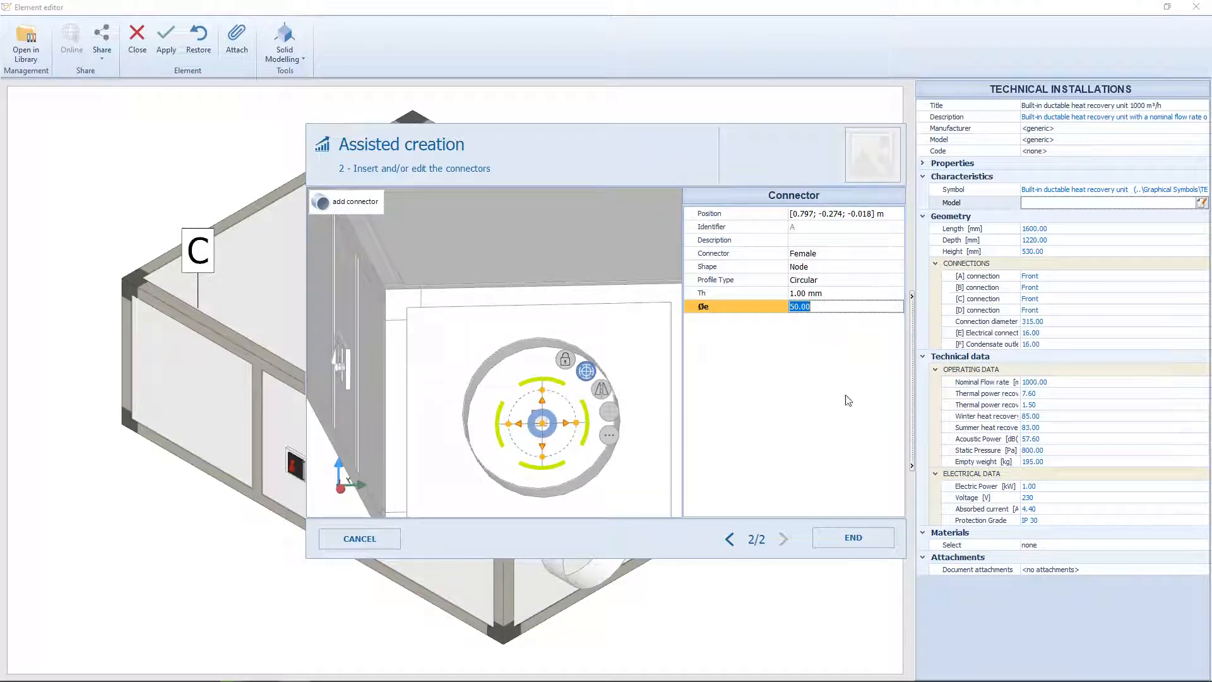
pyautogui.click(846, 293)
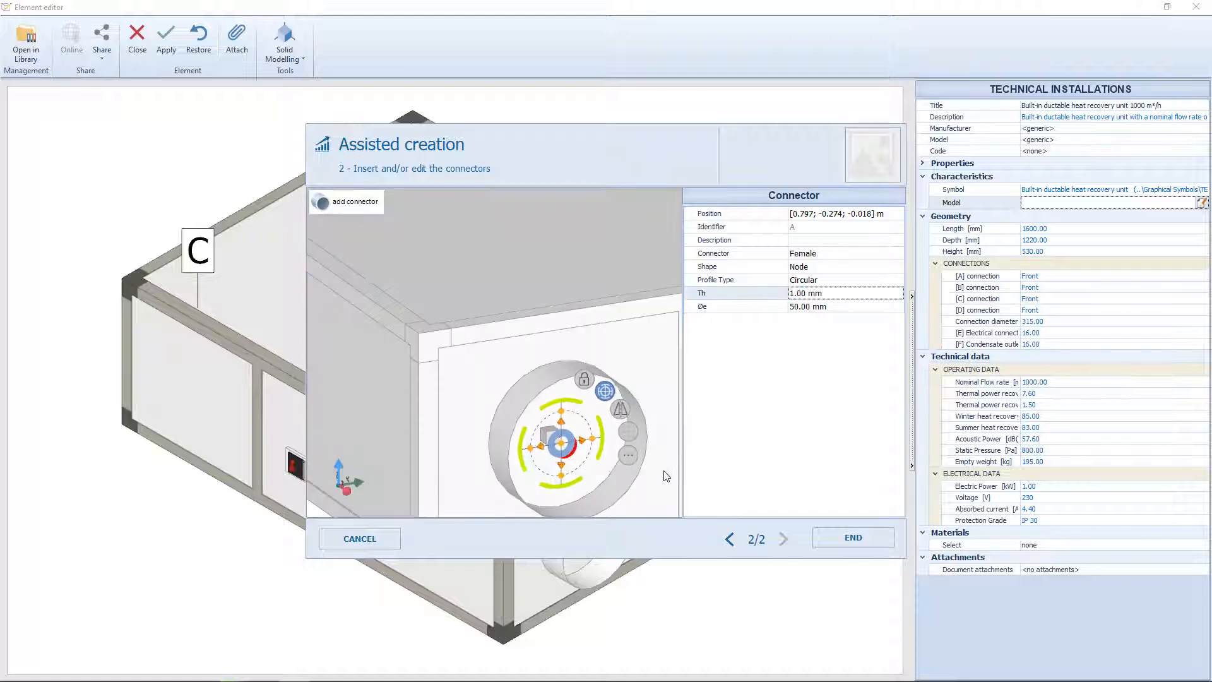
pyautogui.click(871, 537)
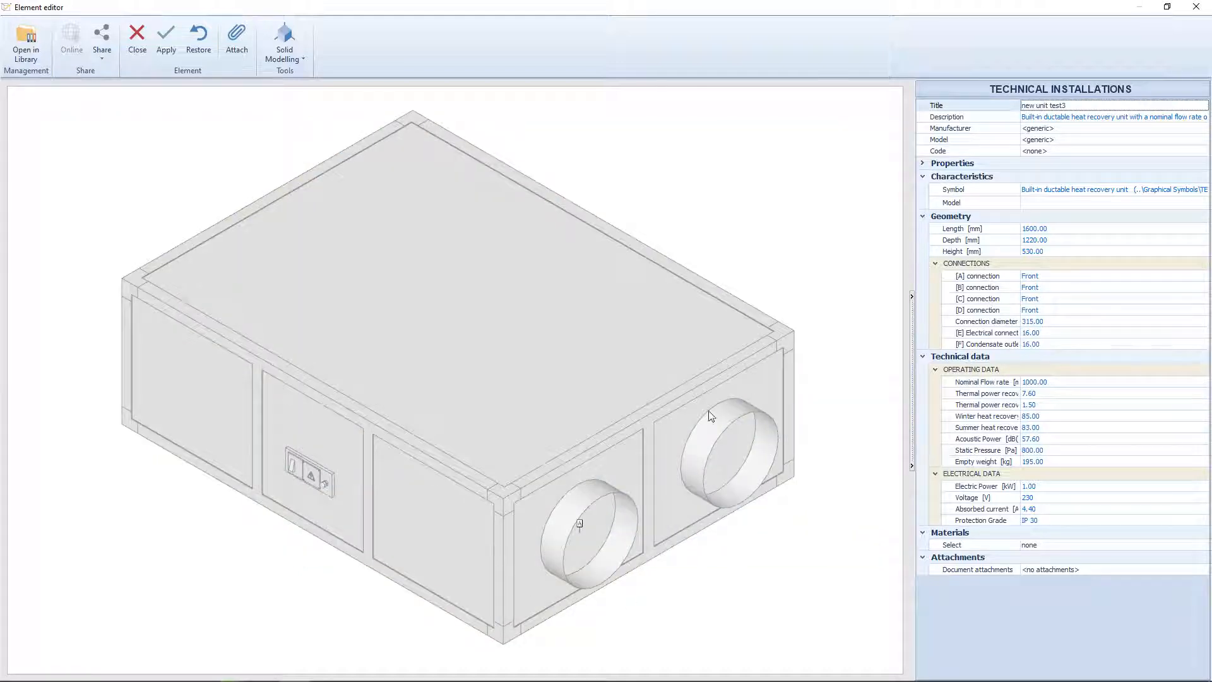
pyautogui.click(166, 41)
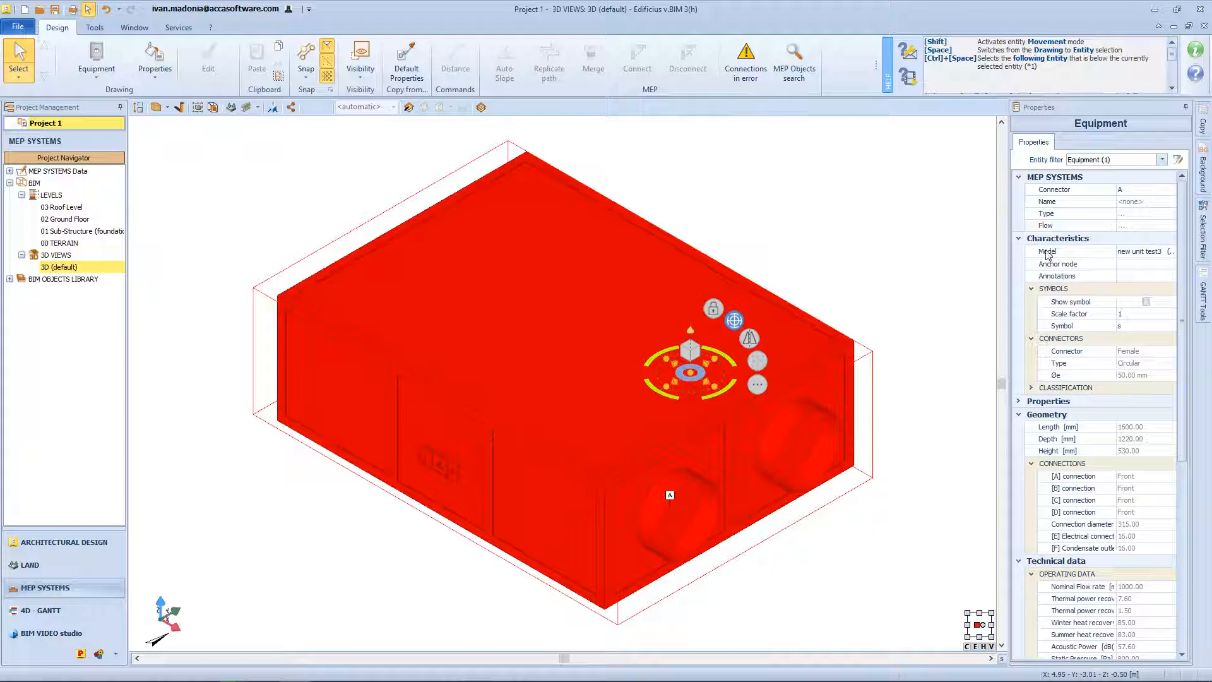
# View the replaced unit in the BIM objects library from its element editor and return to the 3D view.
pyautogui.click(1136, 251)
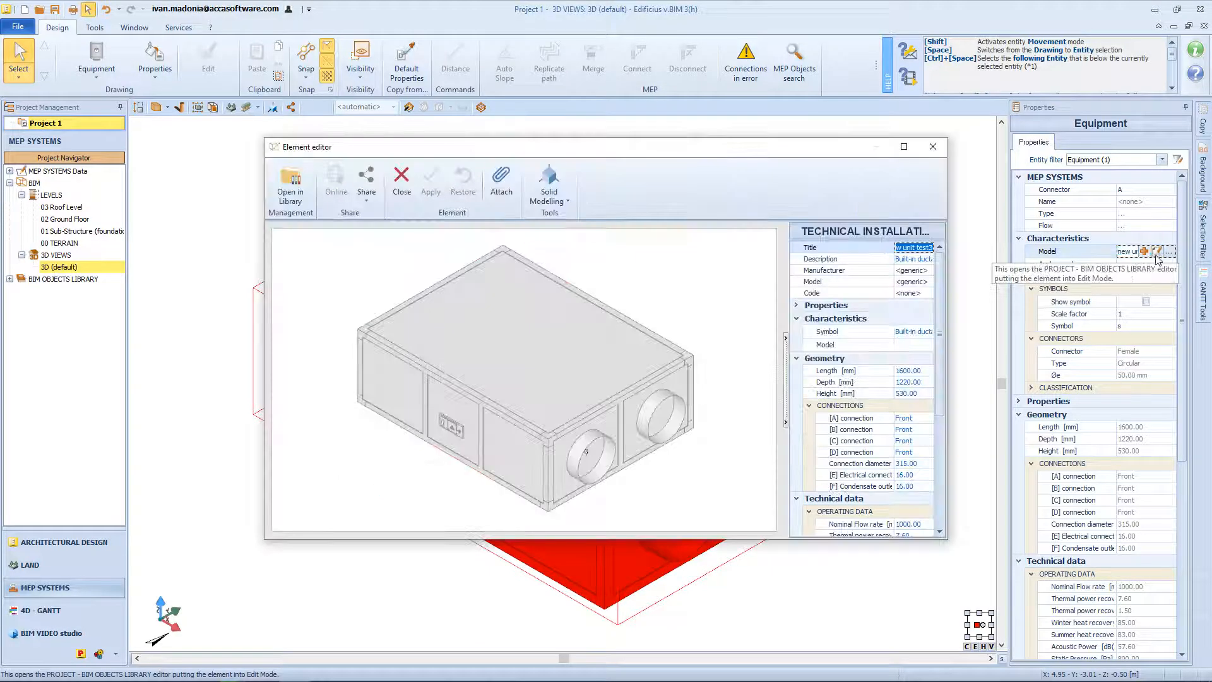
pyautogui.click(296, 197)
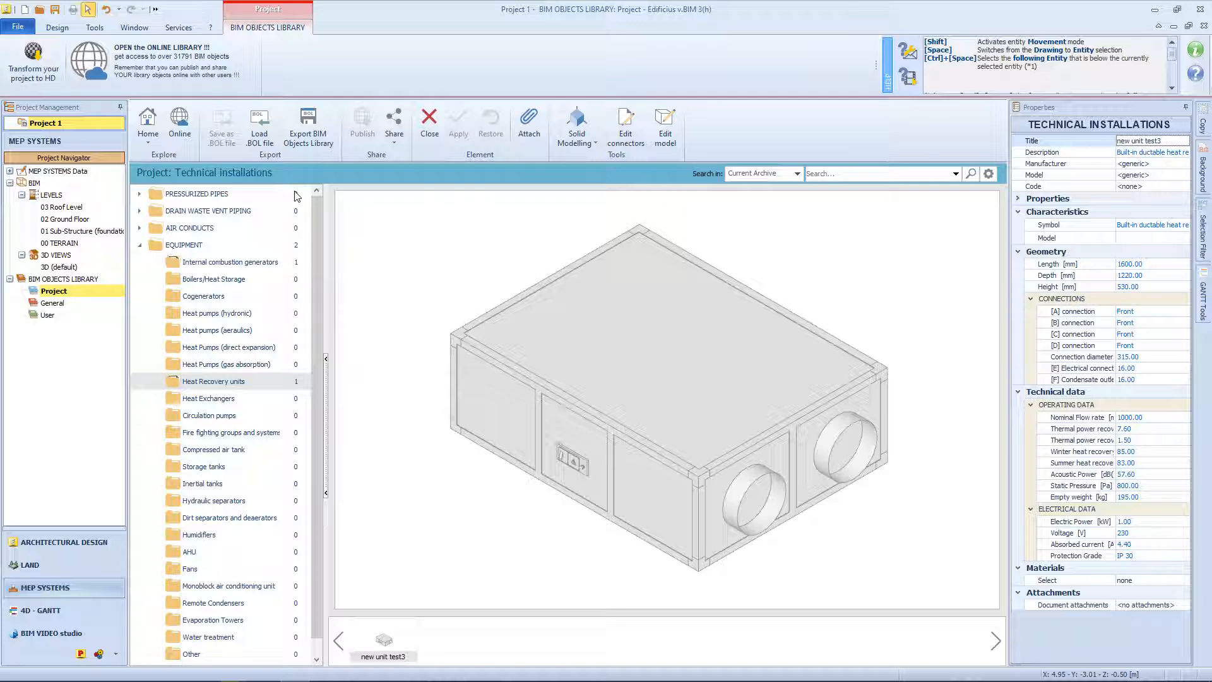
pyautogui.click(1204, 26)
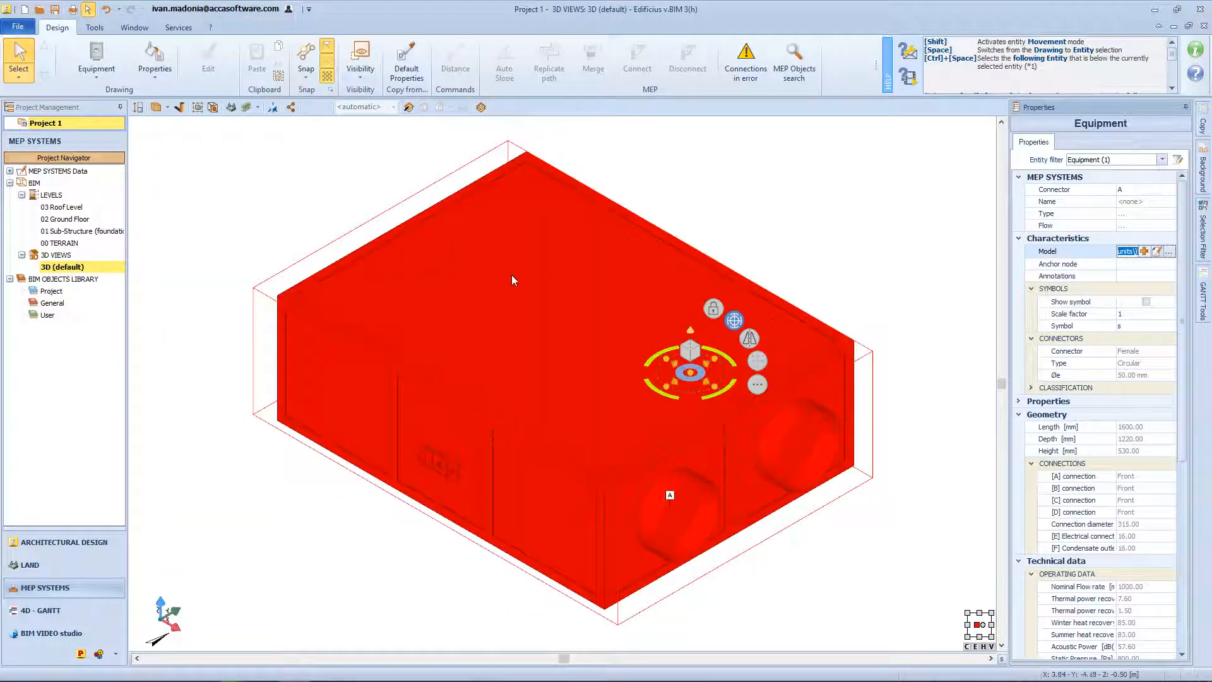
# Open the project's BIM objects library and list the objects under Heat Recovery units.
pyautogui.click(44, 291)
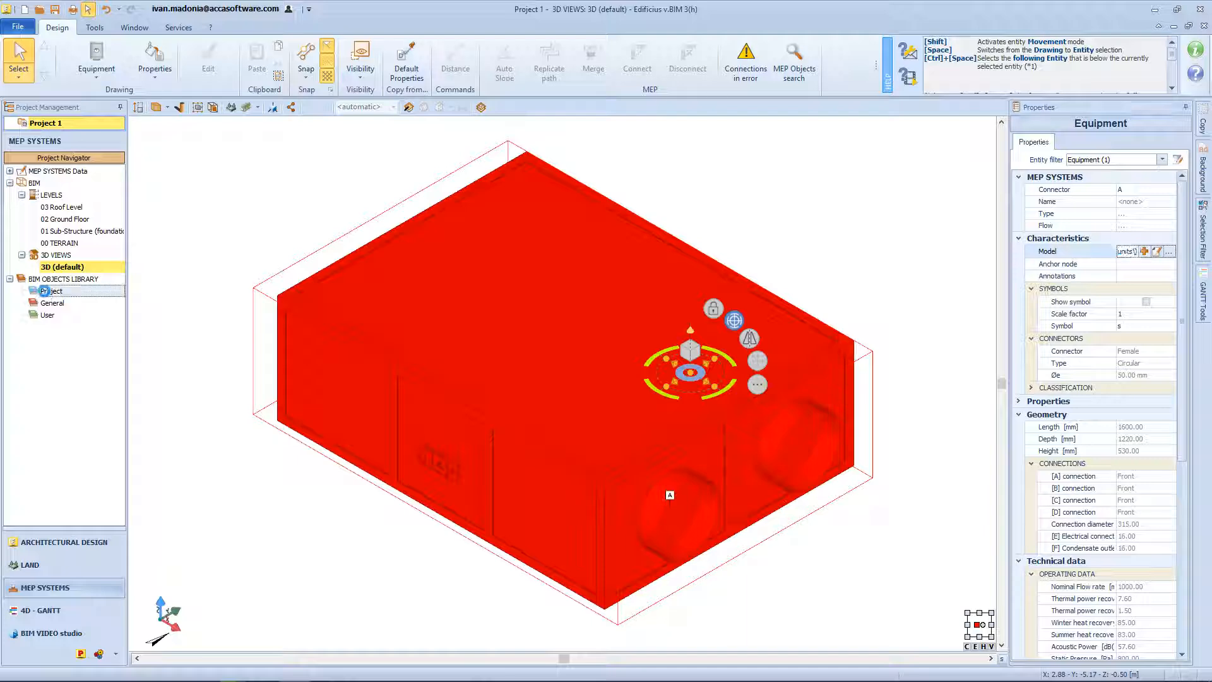
pyautogui.doubleClick(45, 291)
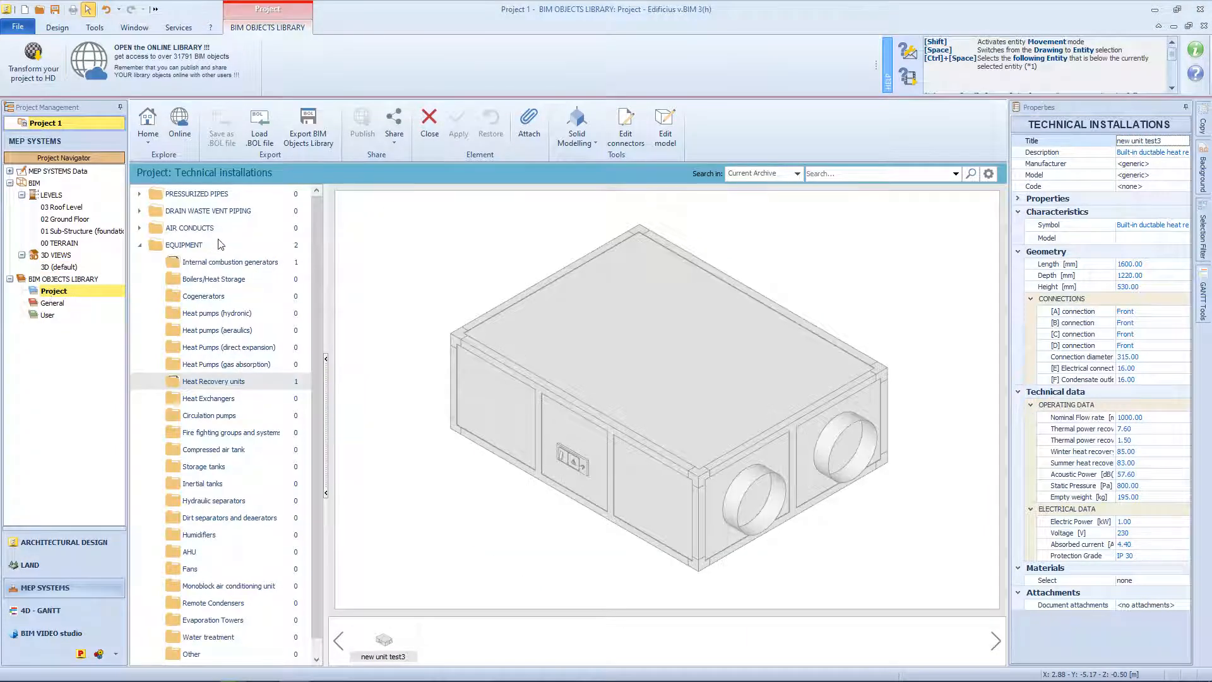
pyautogui.click(201, 383)
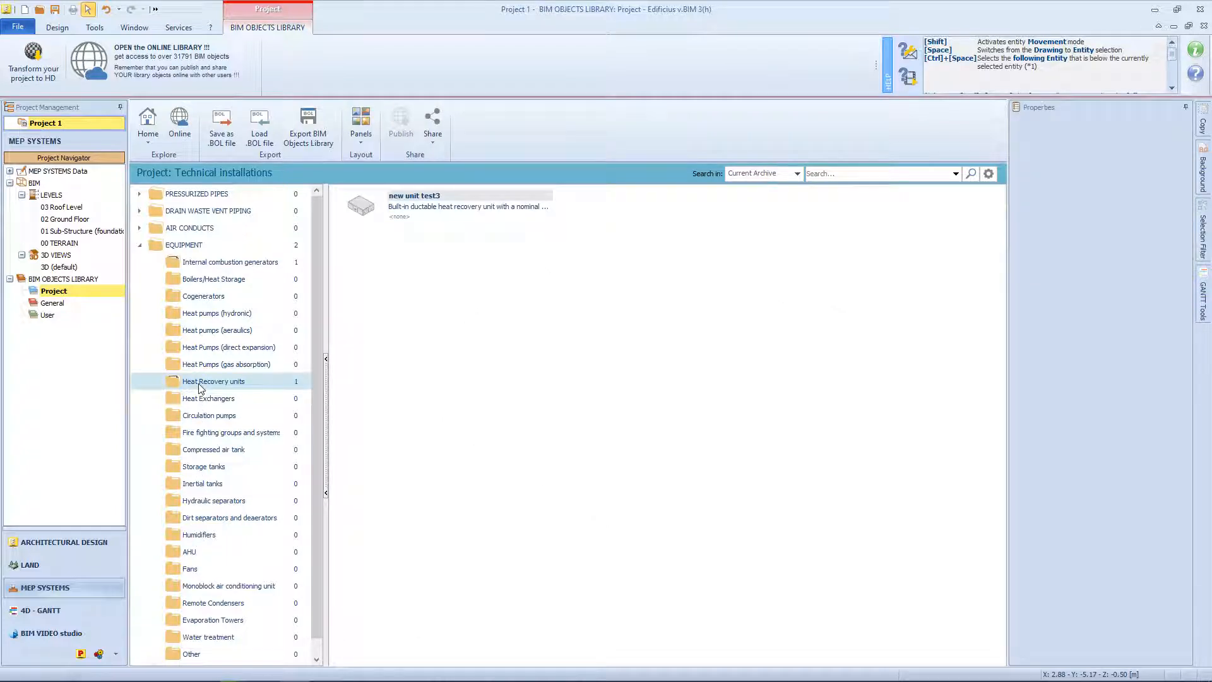
# Open the new unit test3 object from the Heat Recovery units and view its model and connector A.
pyautogui.doubleClick(448, 219)
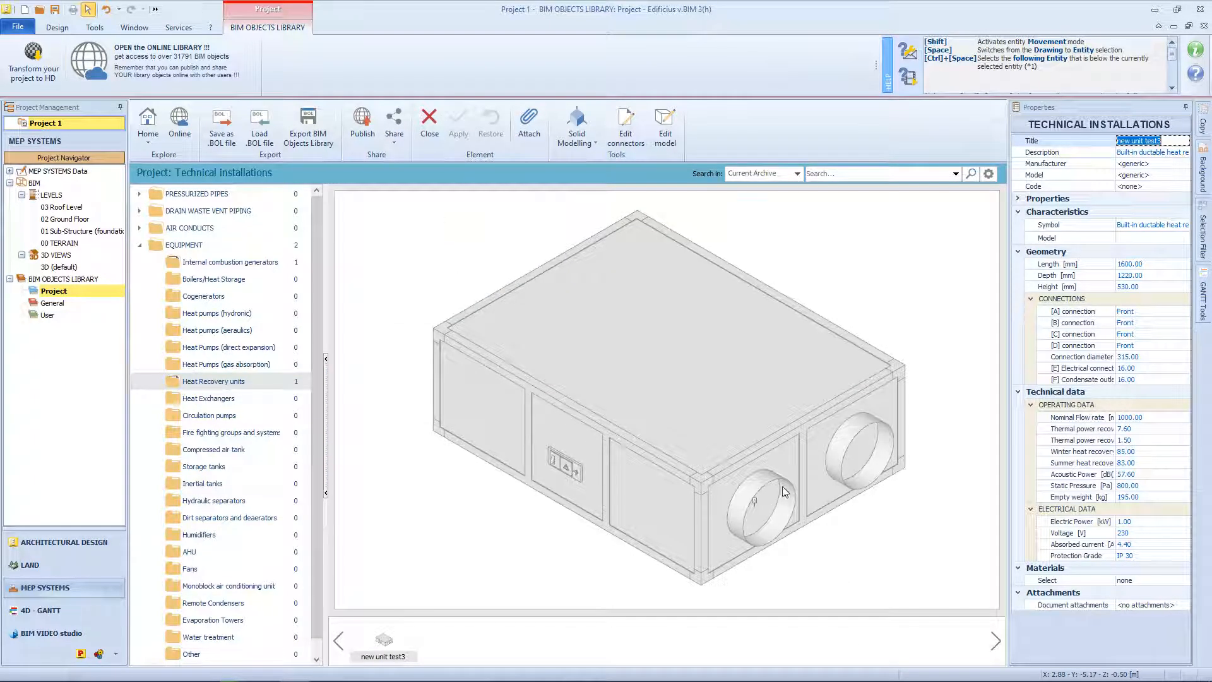
pyautogui.moveTo(722, 501)
pyautogui.mouseDown()
pyautogui.moveTo(684, 479)
pyautogui.moveTo(717, 489)
pyautogui.mouseUp()
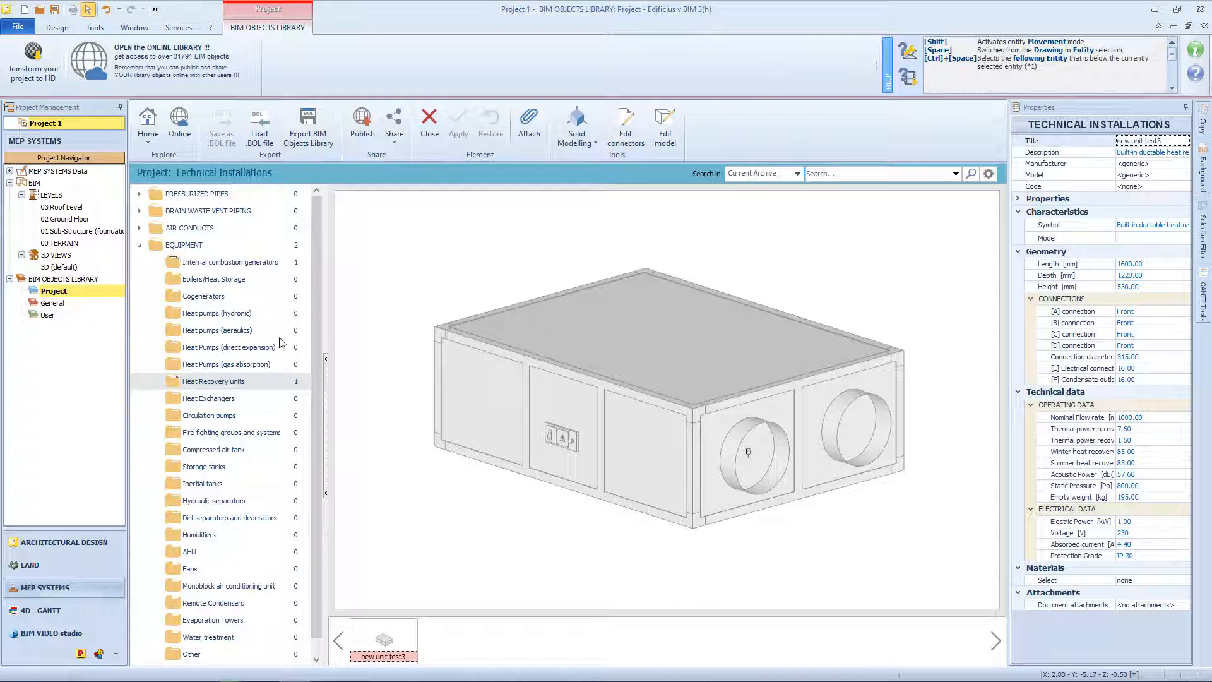
pyautogui.scroll(-1, 273, 635)
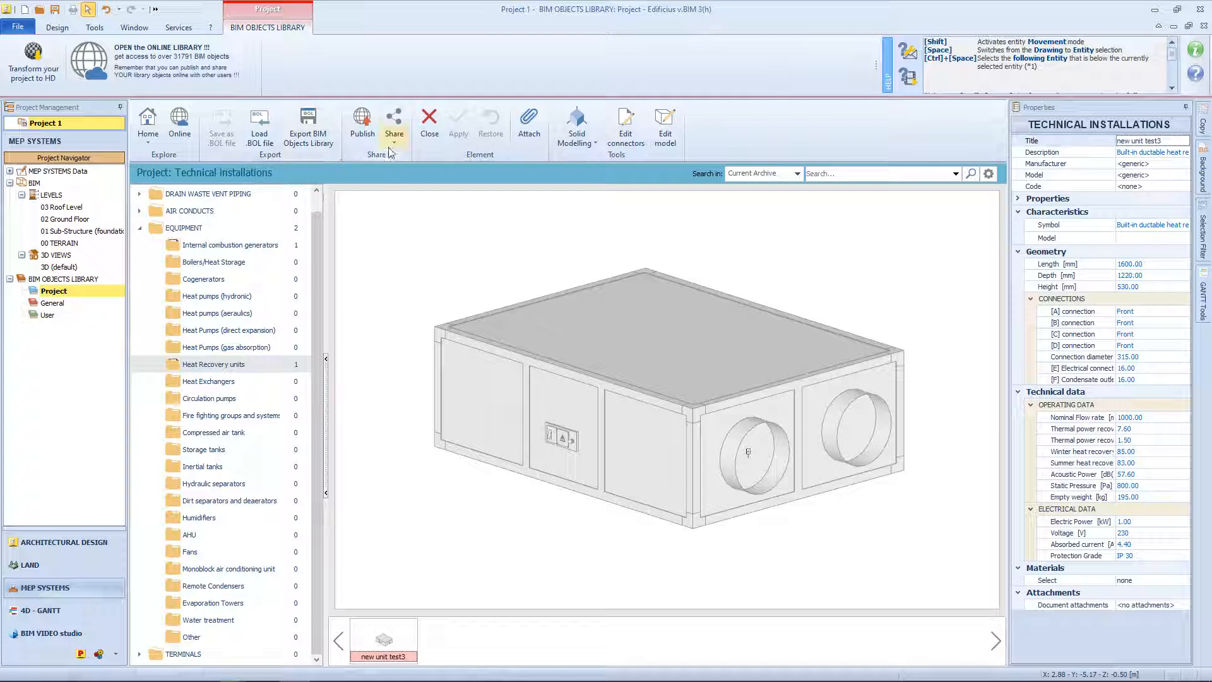
pyautogui.click(567, 148)
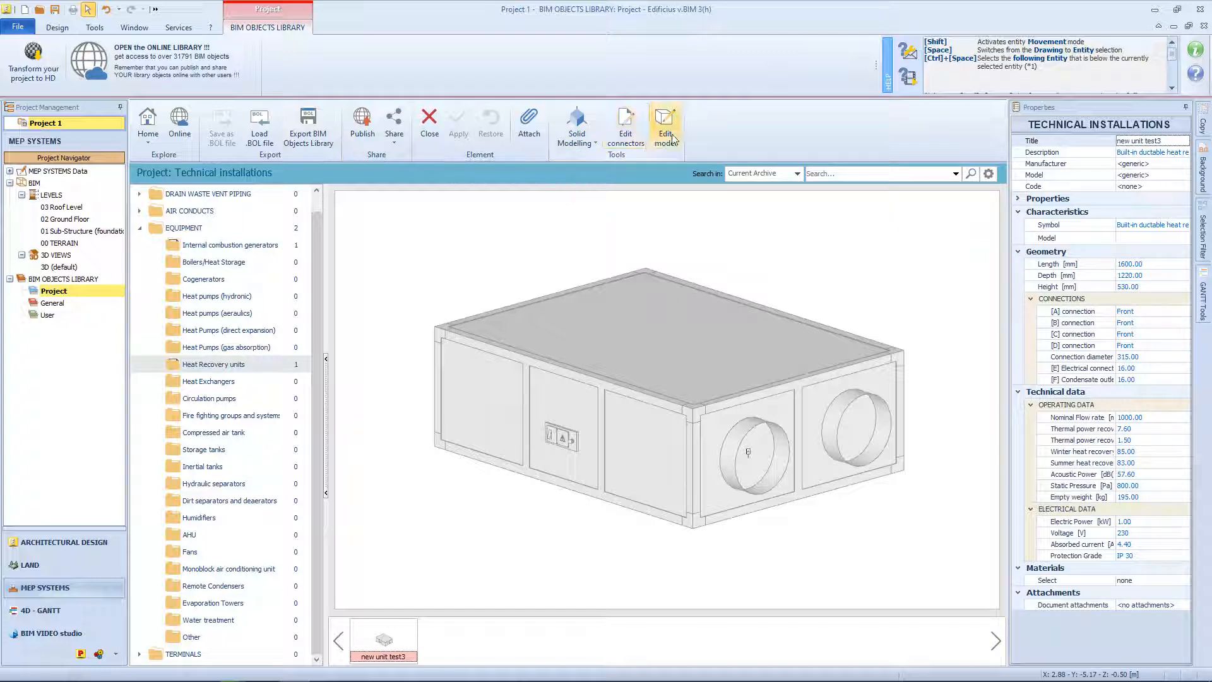
# Open the unit's connectors for editing and set connector A's external diameter to 270 mm.
pyautogui.click(631, 138)
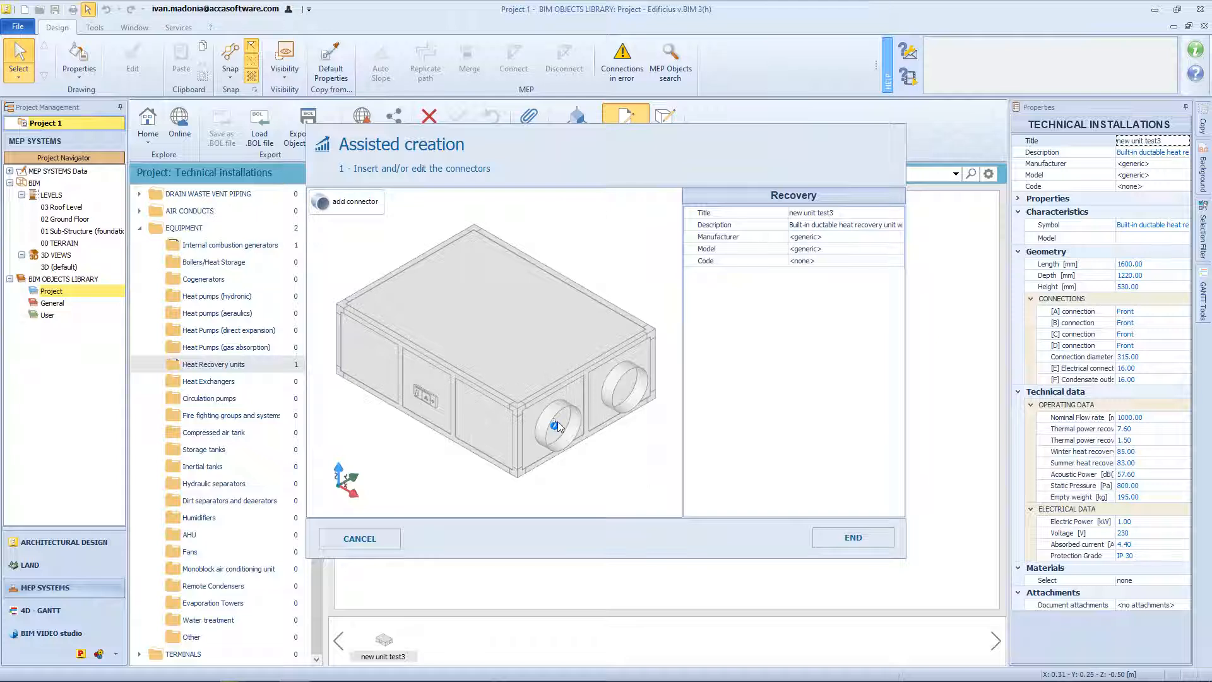
pyautogui.click(556, 423)
pyautogui.click(831, 298)
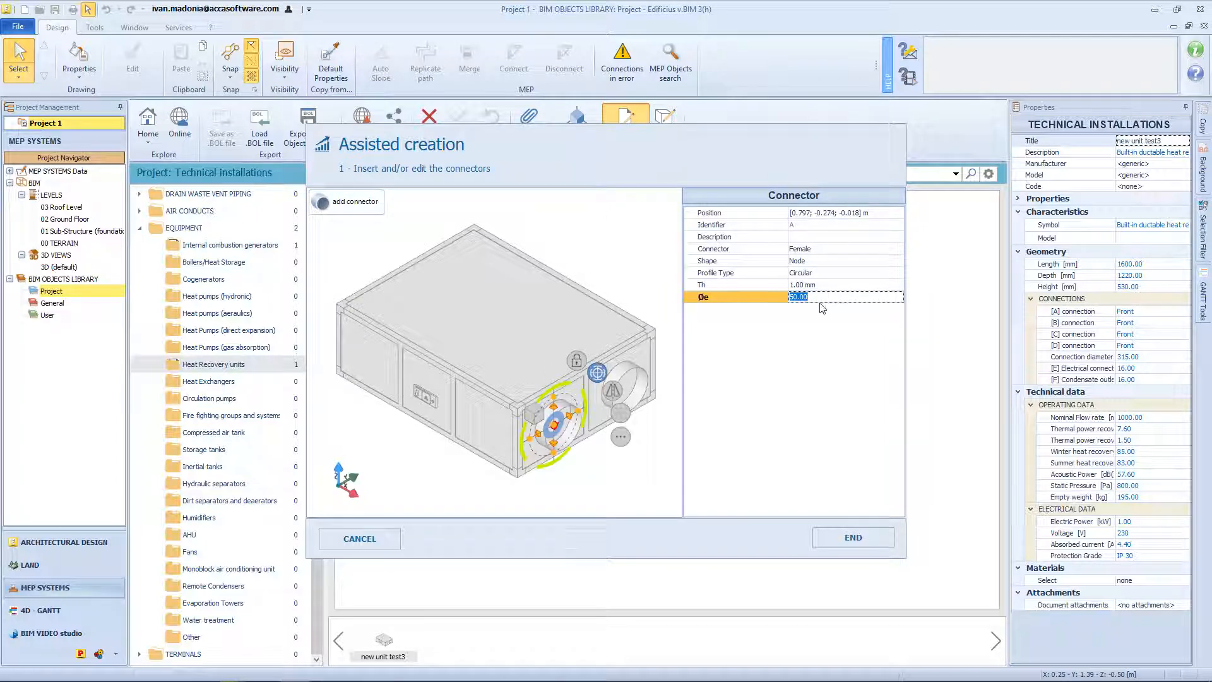
pyautogui.write('270')
pyautogui.press('Return')
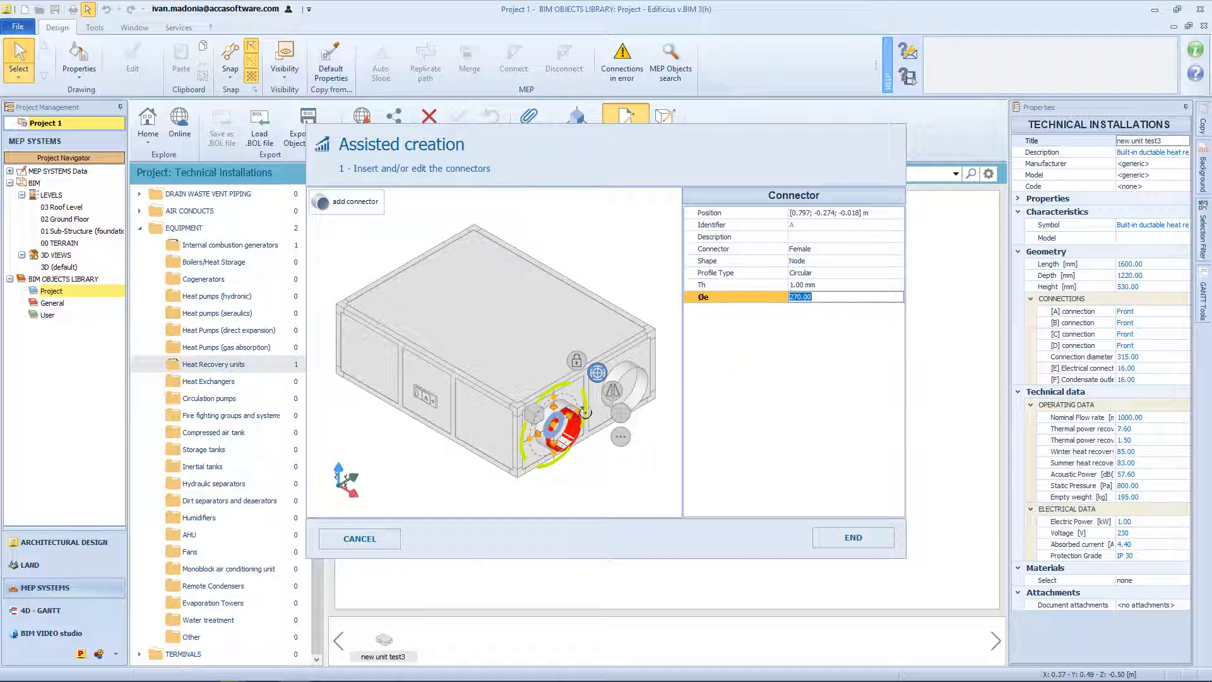
# Move connector A slightly upward inside its duct opening, to a Z position of about -0.007 m.
pyautogui.scroll(5, 553, 424)
pyautogui.moveTo(550, 401); pyautogui.dragTo(555, 403, button='middle')
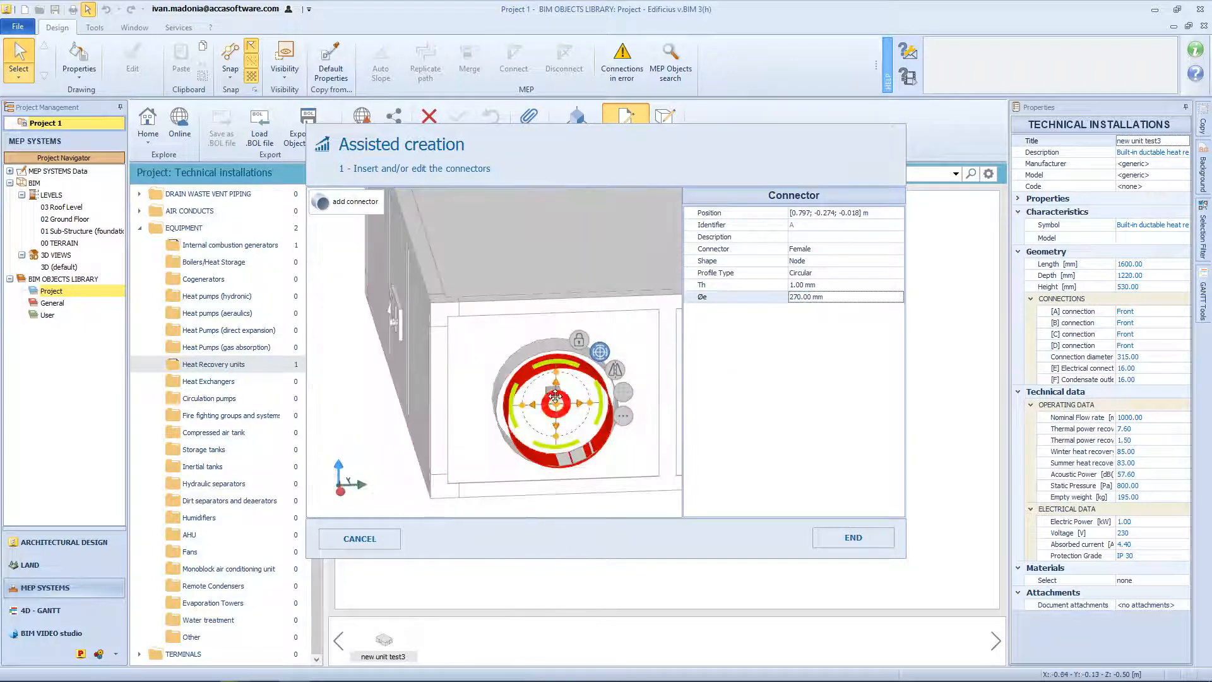
pyautogui.moveTo(556, 404); pyautogui.dragTo(555, 399)
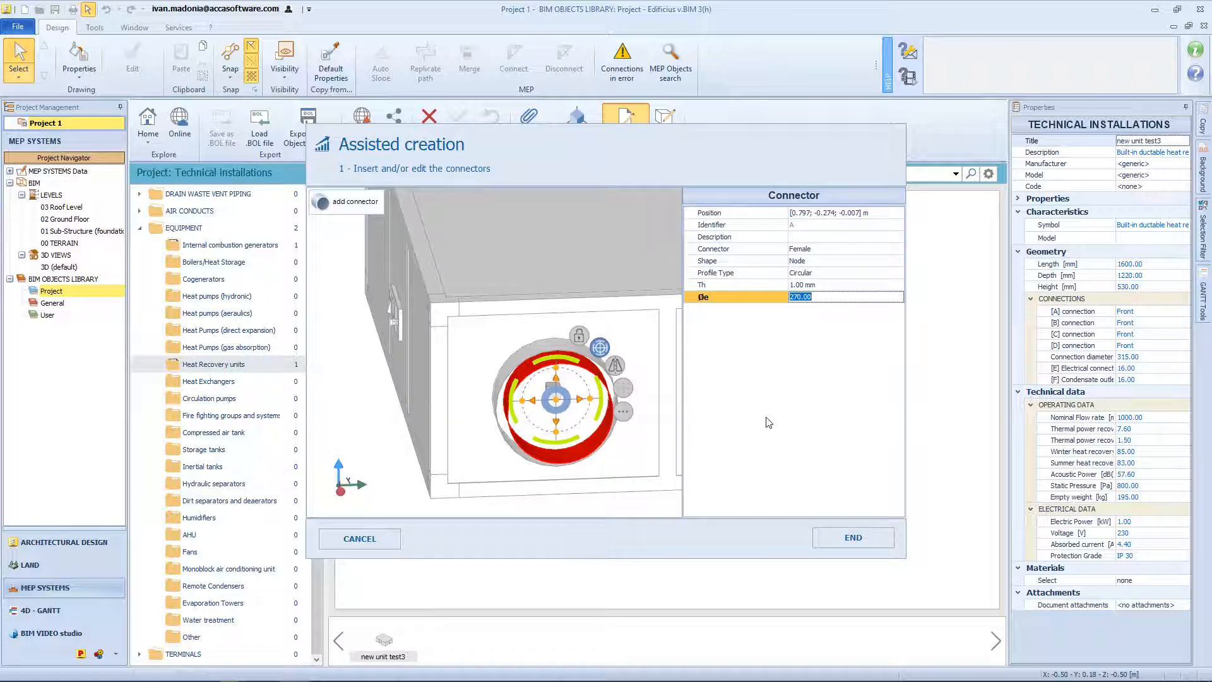
pyautogui.click(349, 374)
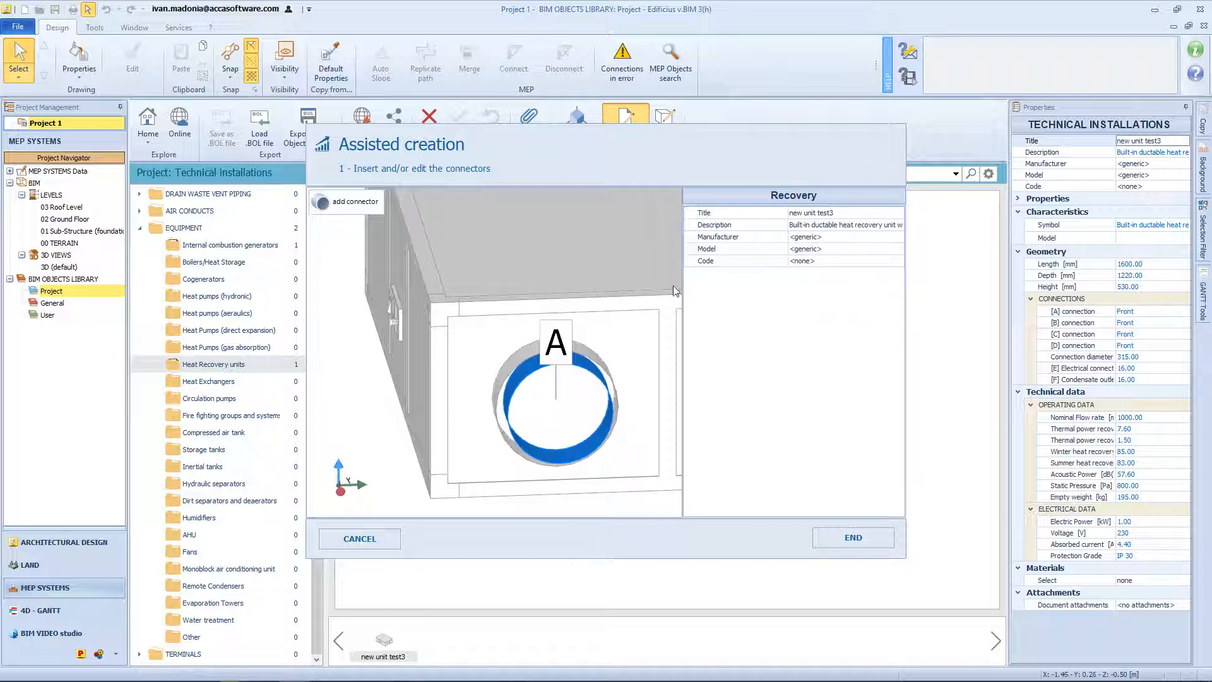
# Set connector A's Z position to -0.010 m through its position coordinates.
pyautogui.moveTo(624, 367); pyautogui.dragTo(618, 386, button='middle')
pyautogui.scroll(-5, 619, 385)
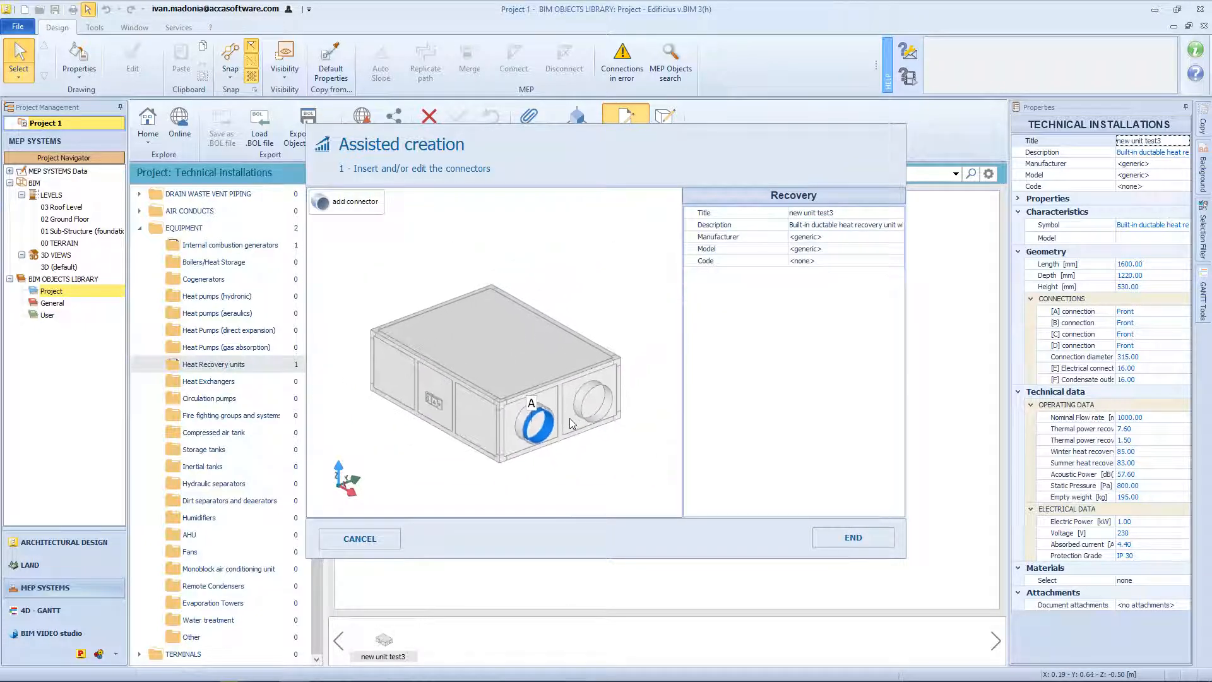
pyautogui.scroll(5, 543, 423)
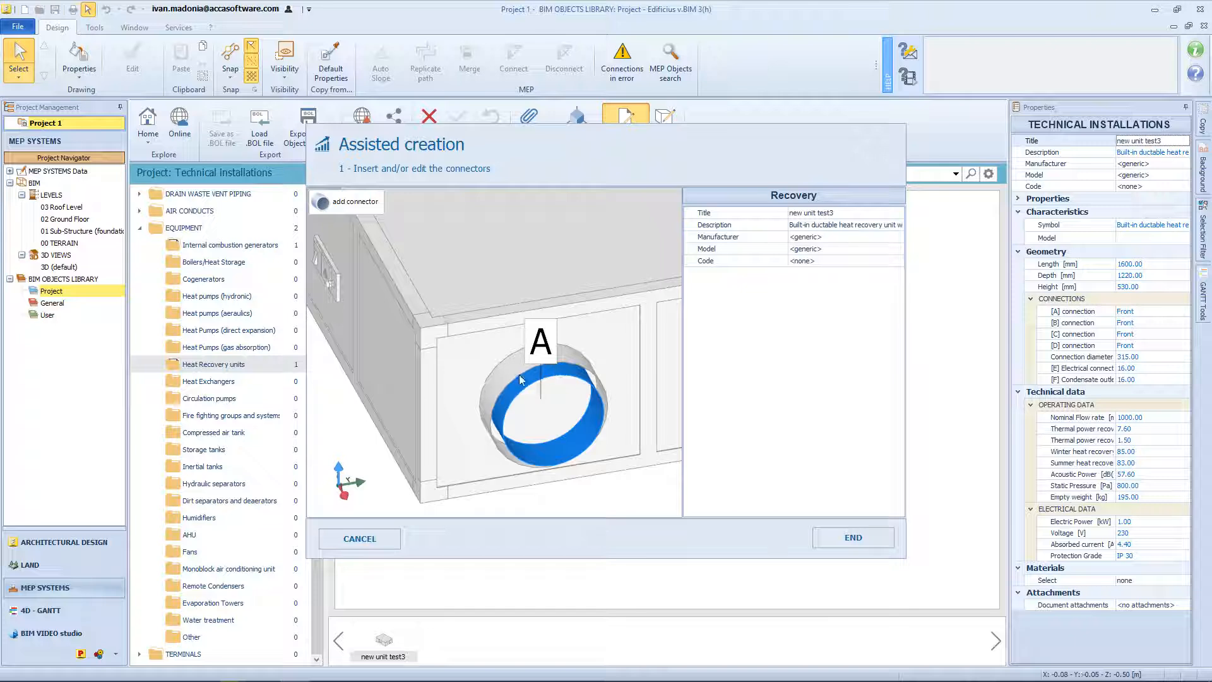
pyautogui.click(508, 402)
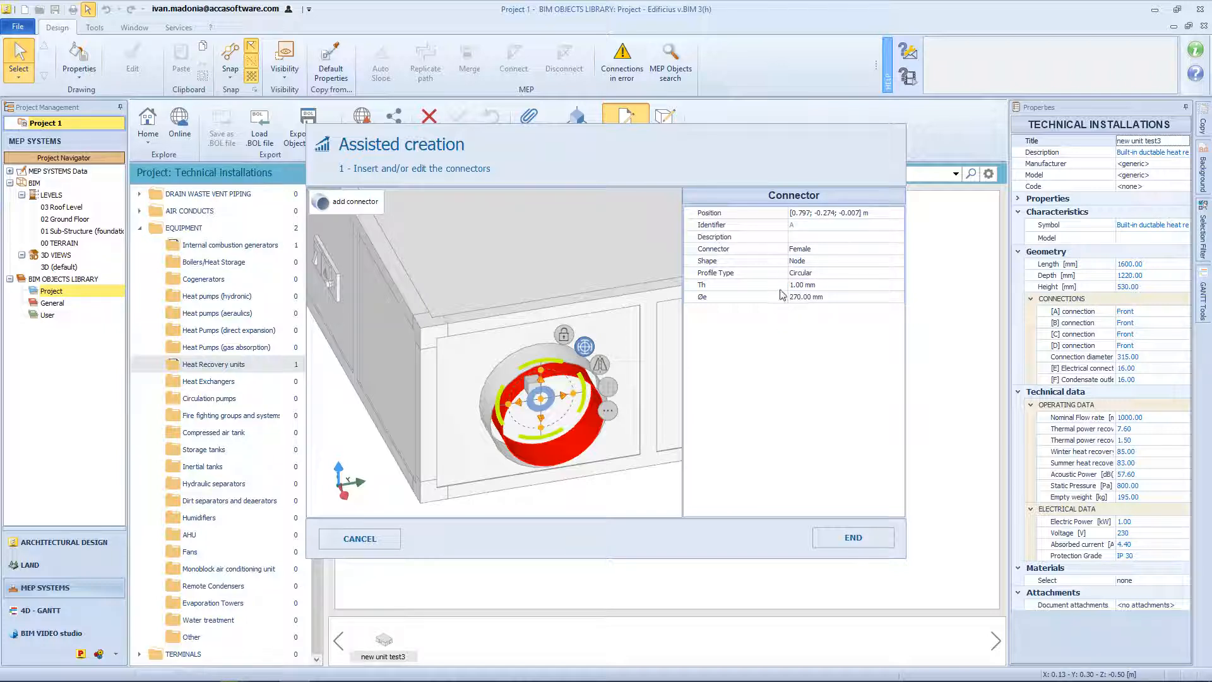
pyautogui.click(732, 215)
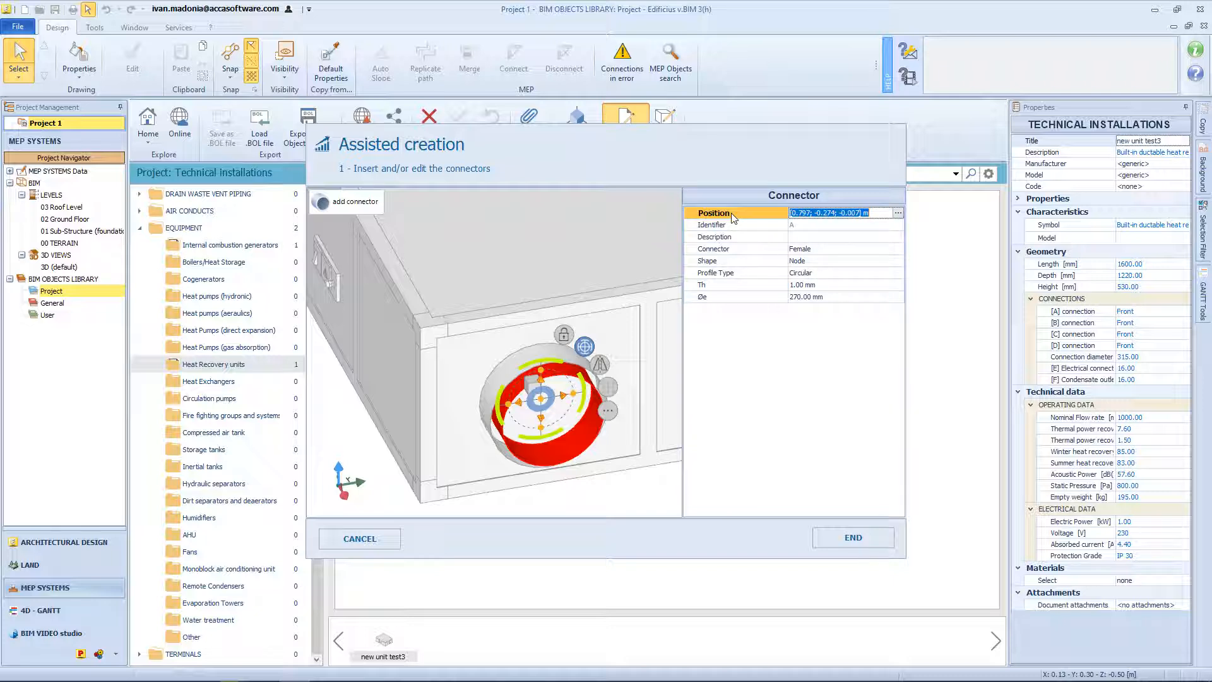
pyautogui.click(898, 212)
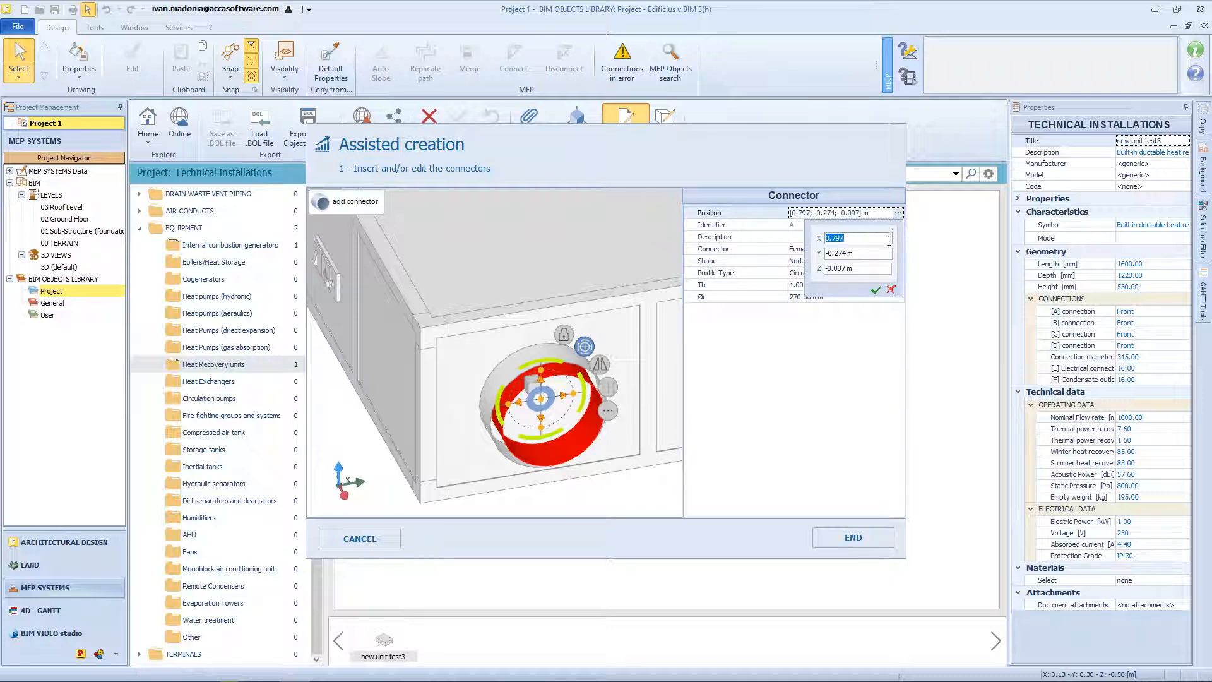
pyautogui.click(860, 270)
pyautogui.write('10')
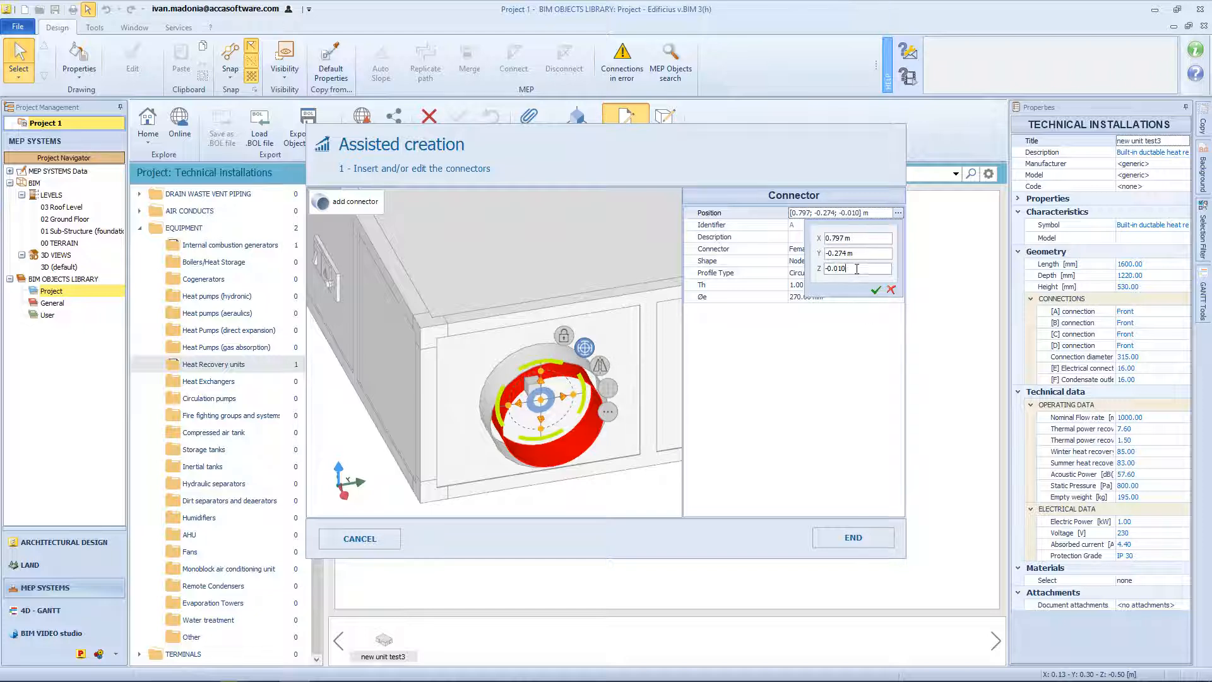
pyautogui.press('Return')
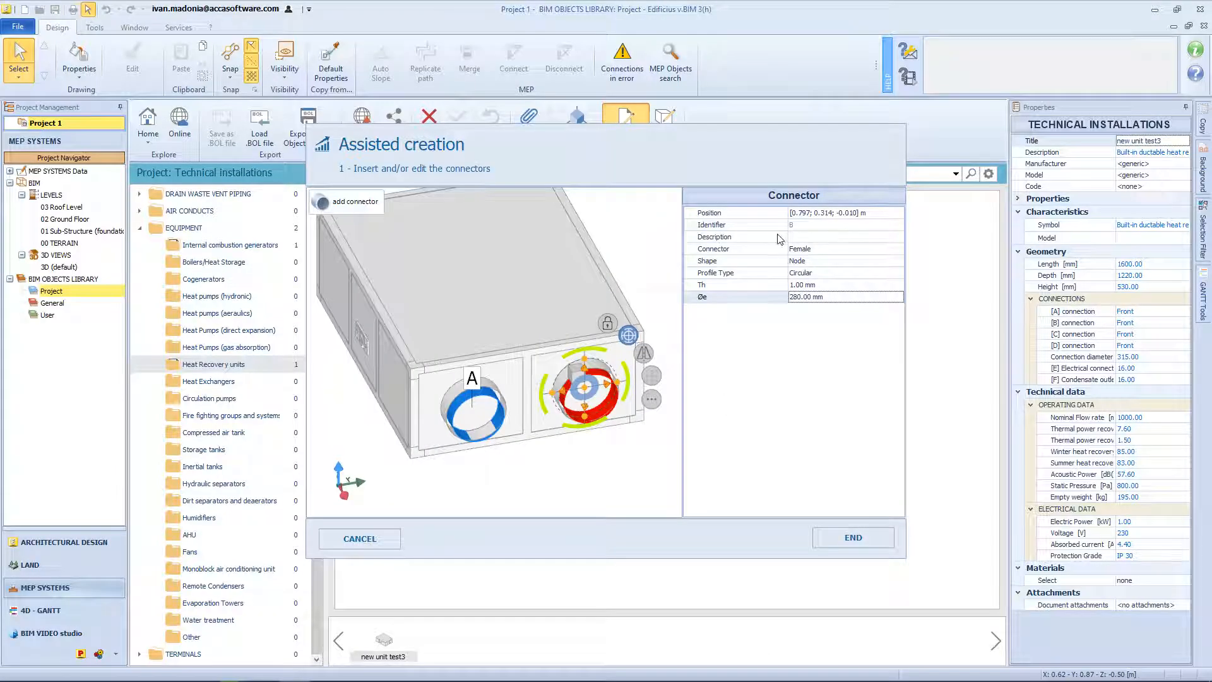
# Describe the second duct opening's connector as "test connector" and set its connector type to Flange.
pyautogui.click(822, 237)
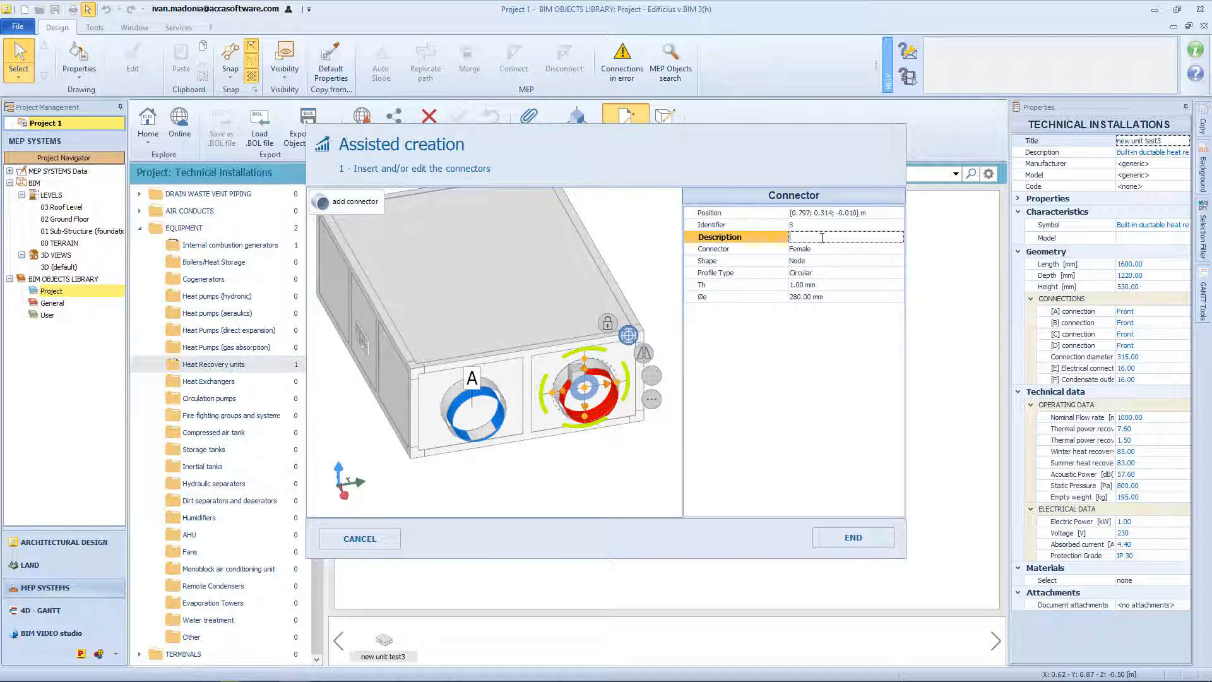
pyautogui.write('test connector')
pyautogui.click(839, 250)
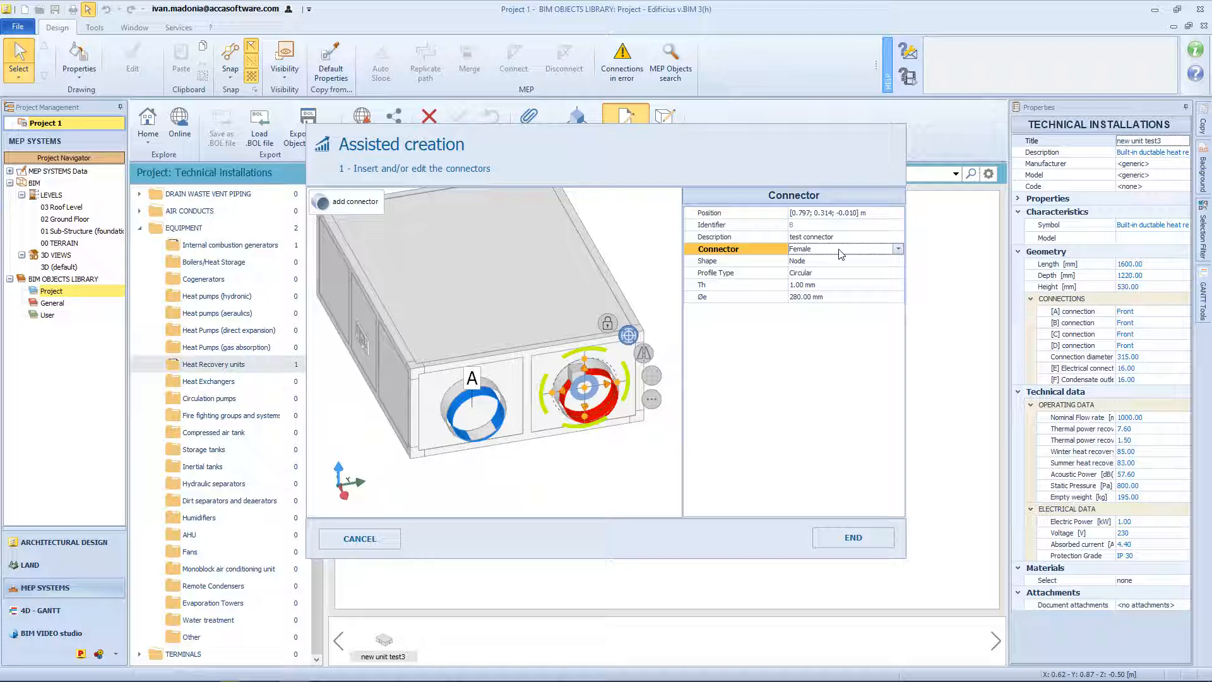
pyautogui.click(897, 250)
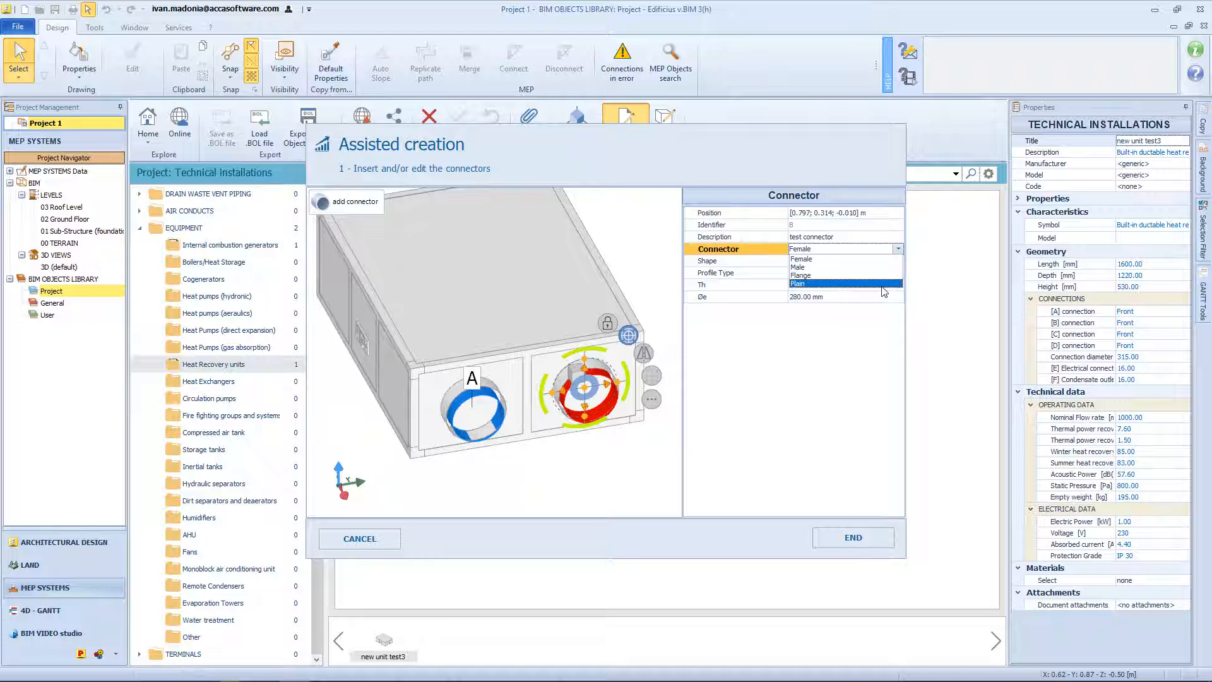
pyautogui.click(885, 250)
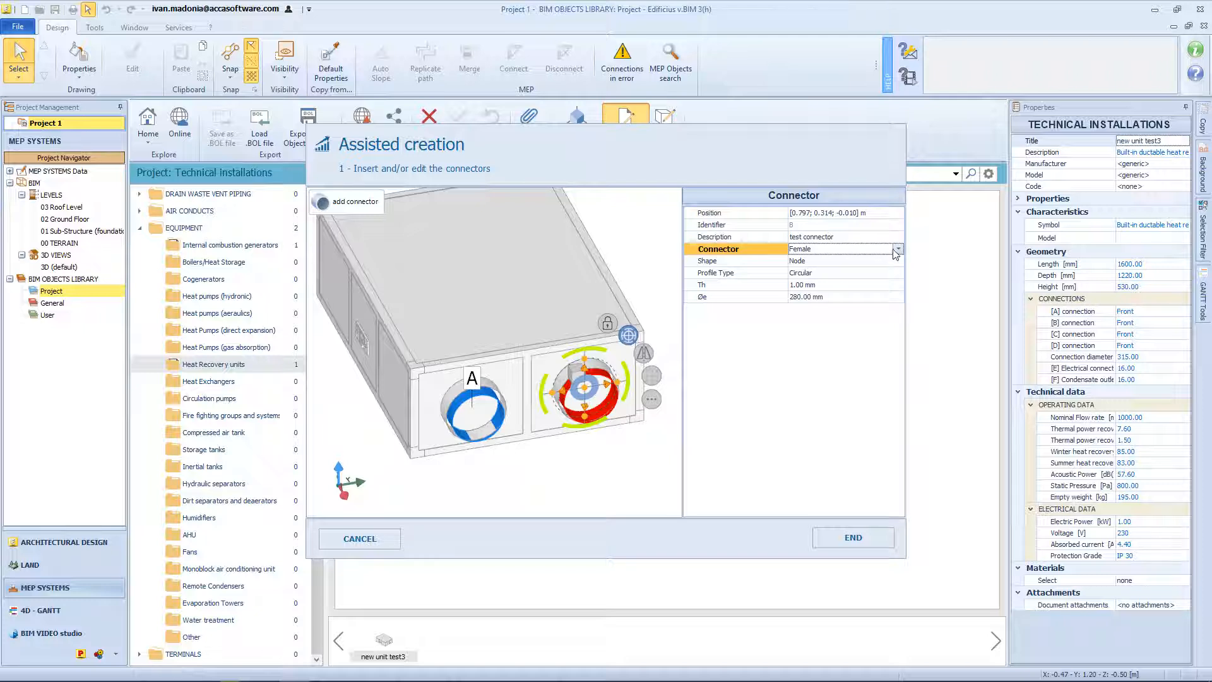
pyautogui.click(896, 250)
pyautogui.click(881, 282)
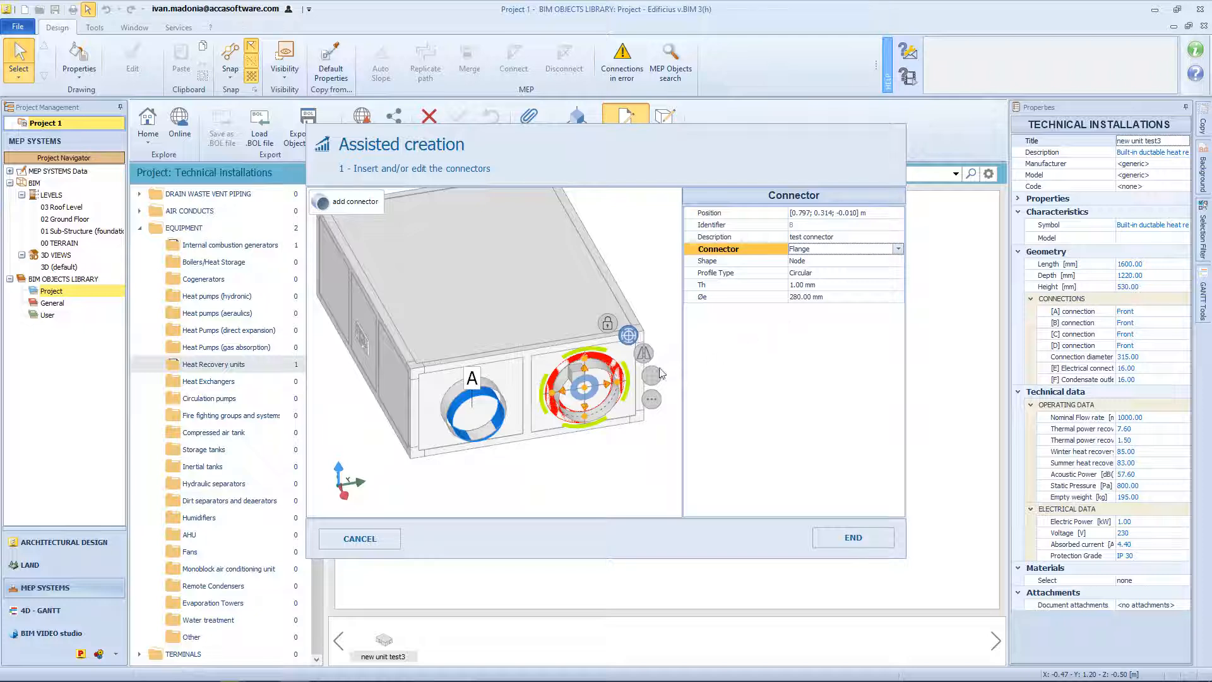
# Move the flanged connector outward from the second duct opening to an X position of about 0.883 m.
pyautogui.moveTo(586, 386); pyautogui.dragTo(651, 375)
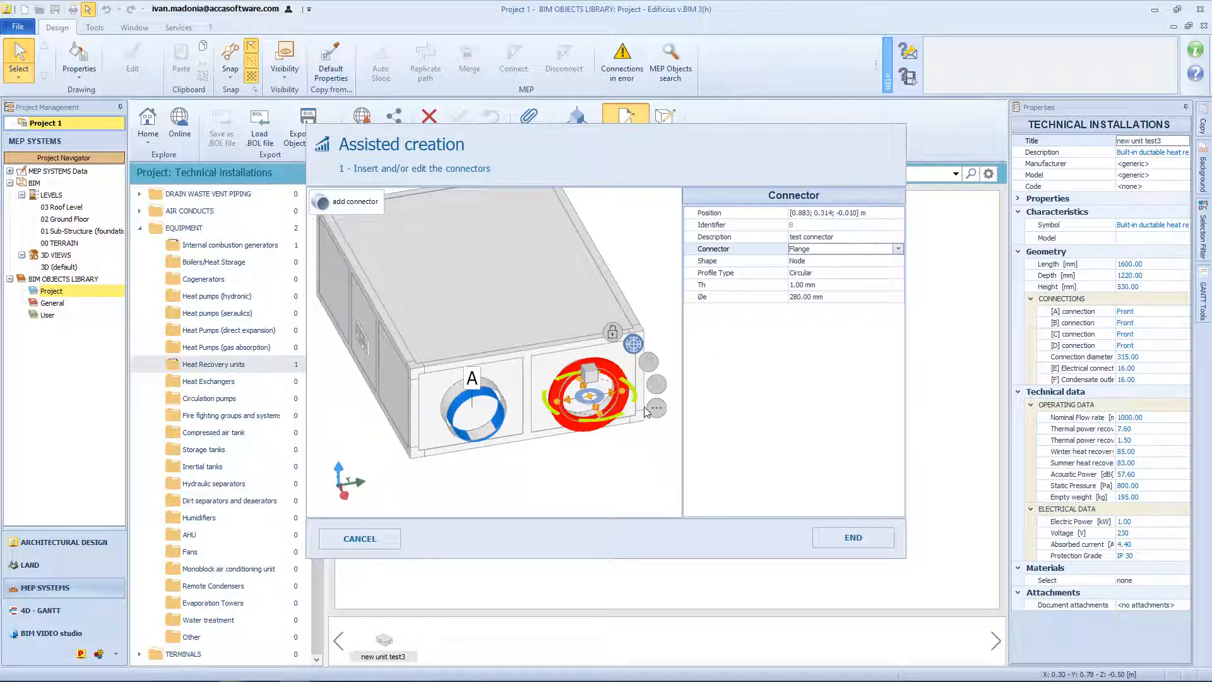
pyautogui.click(629, 434)
pyautogui.click(560, 407)
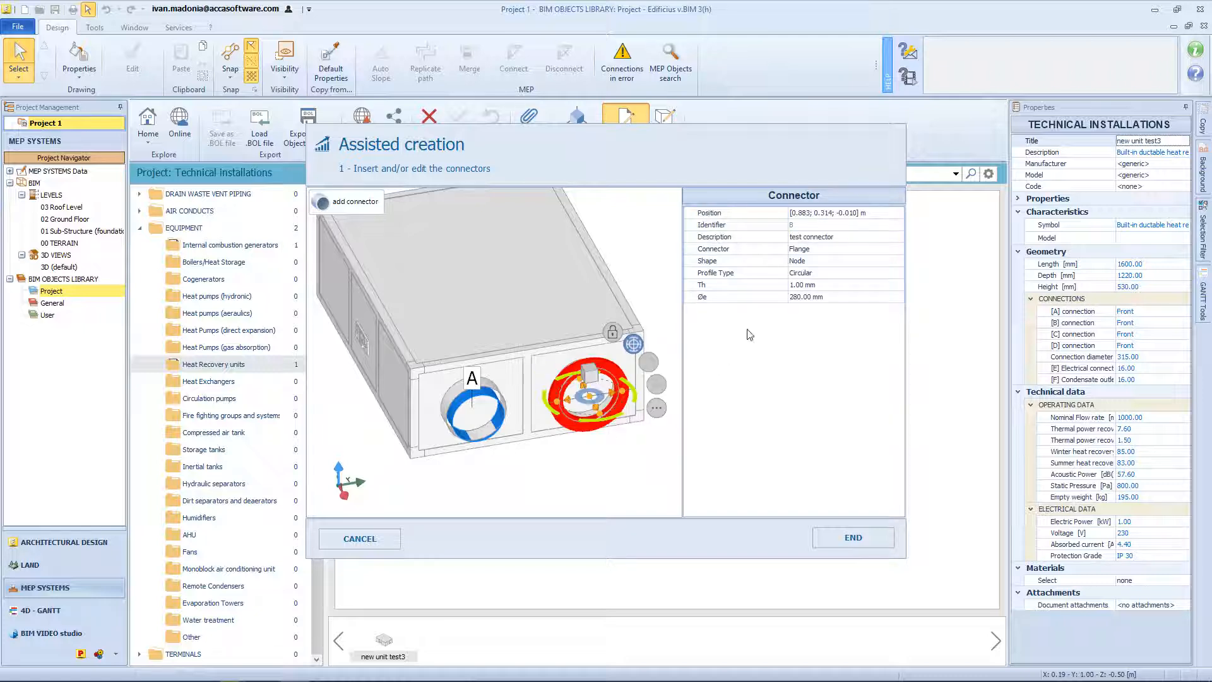
# Try the Surface shape on the second duct opening's connector.
pyautogui.click(830, 261)
pyautogui.click(897, 261)
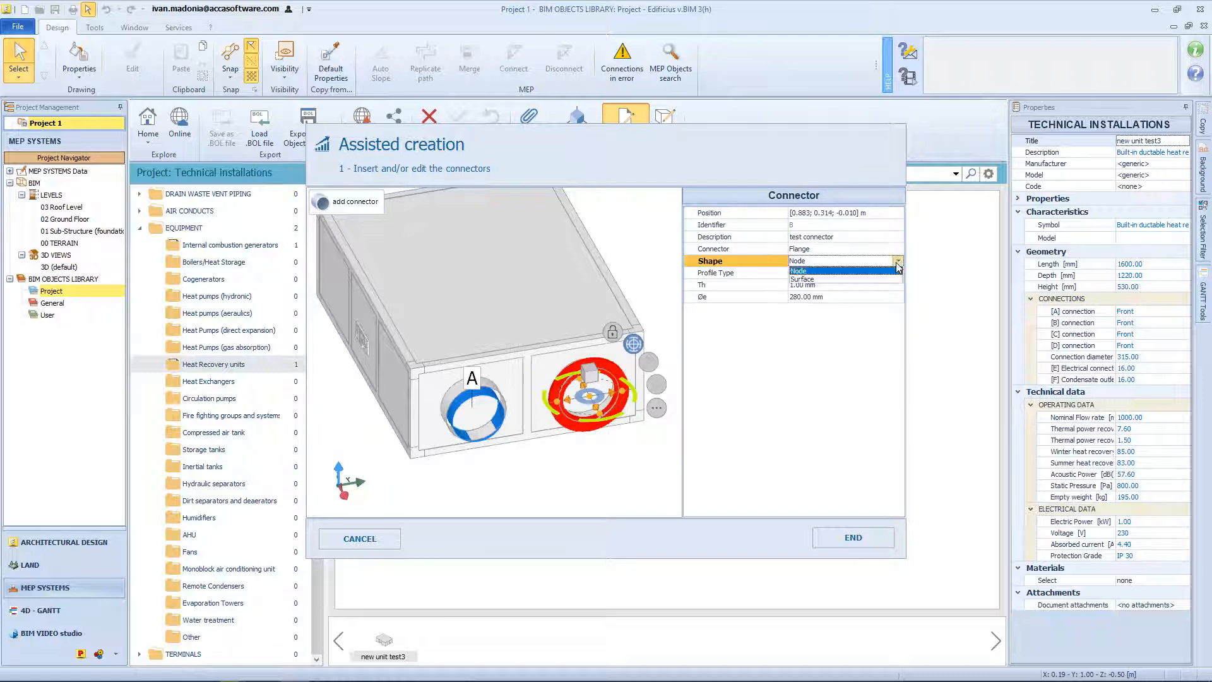
pyautogui.click(893, 280)
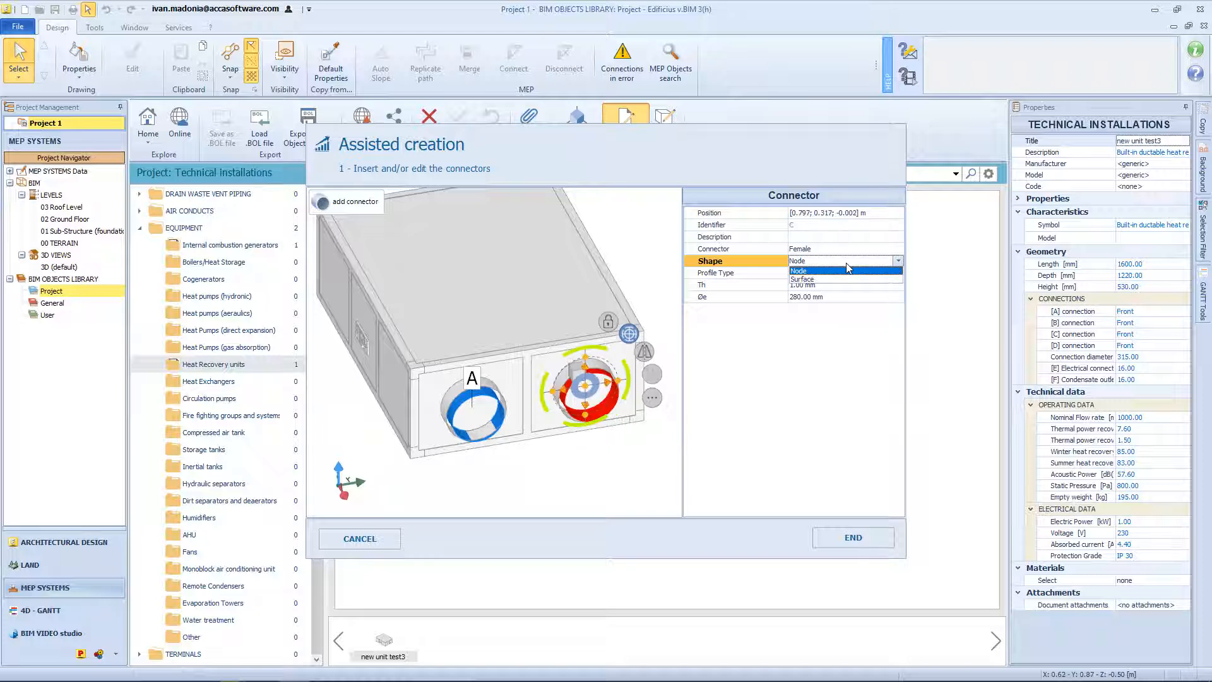
# Try the Rectangular profile type on the second opening's connector and switch it back to Circular.
pyautogui.click(736, 272)
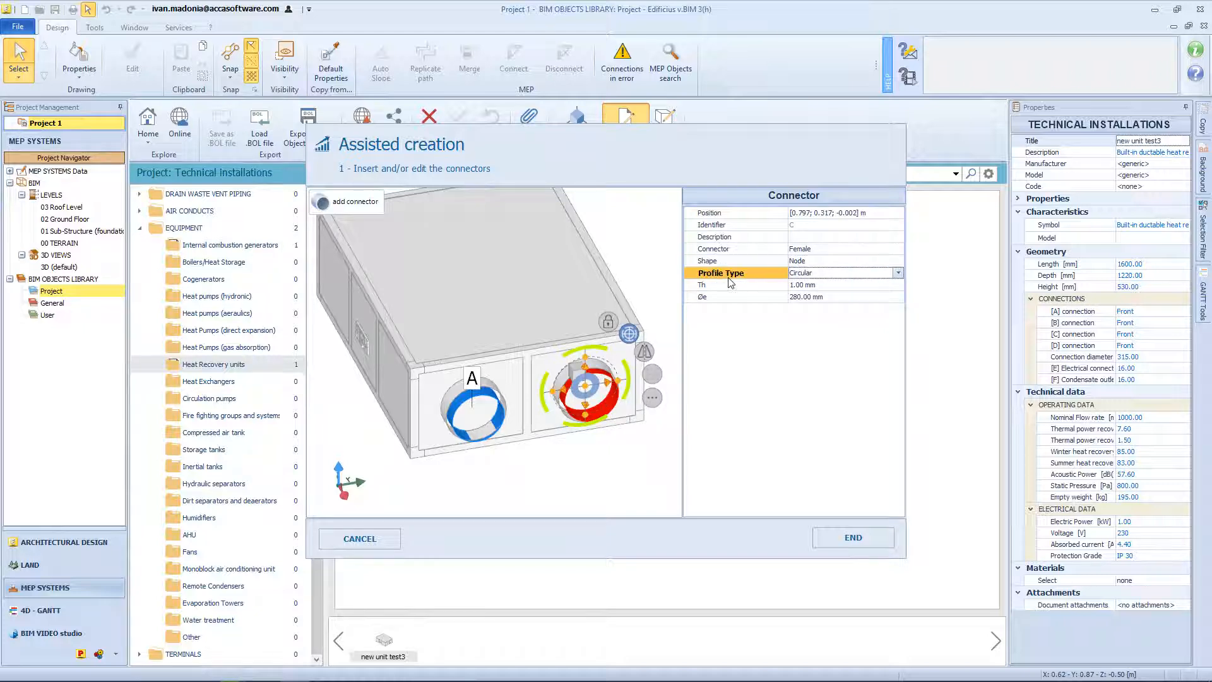
pyautogui.click(890, 275)
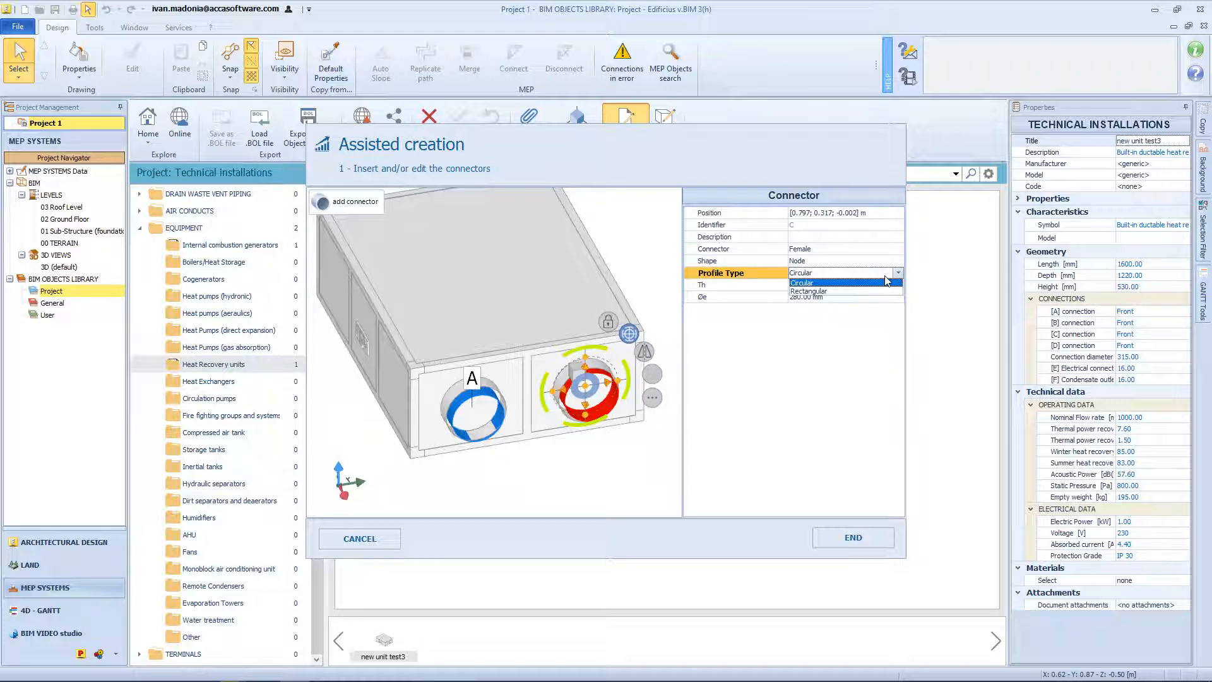
pyautogui.click(883, 291)
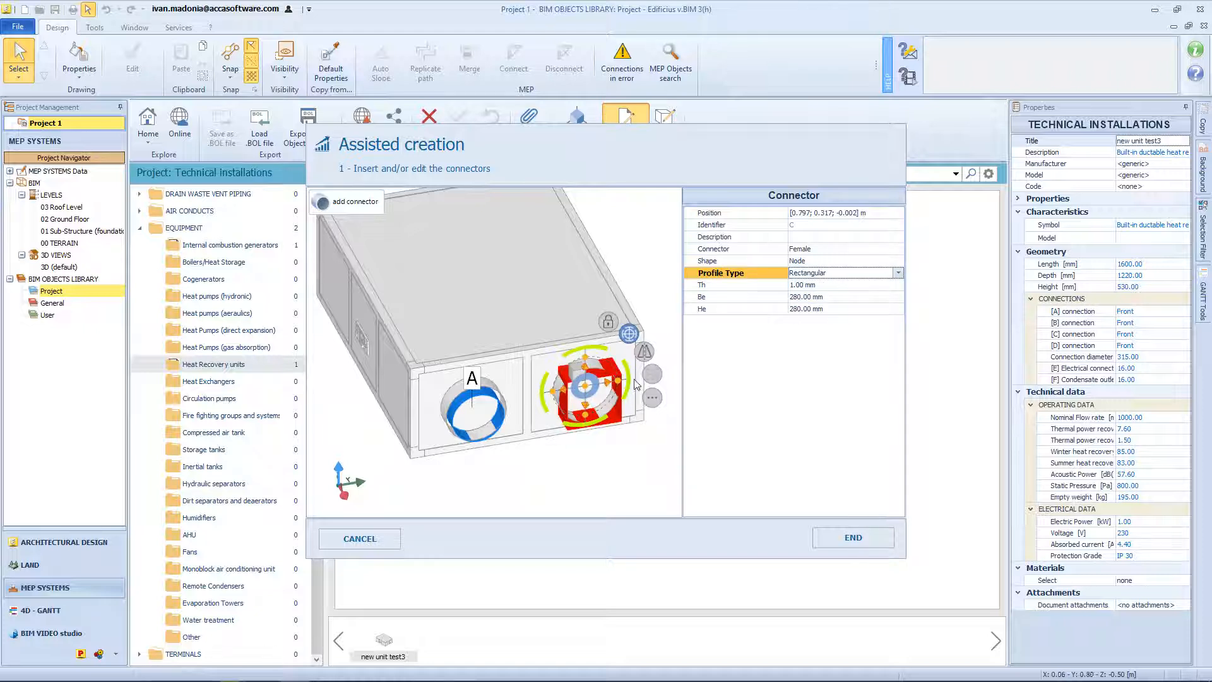
pyautogui.click(891, 273)
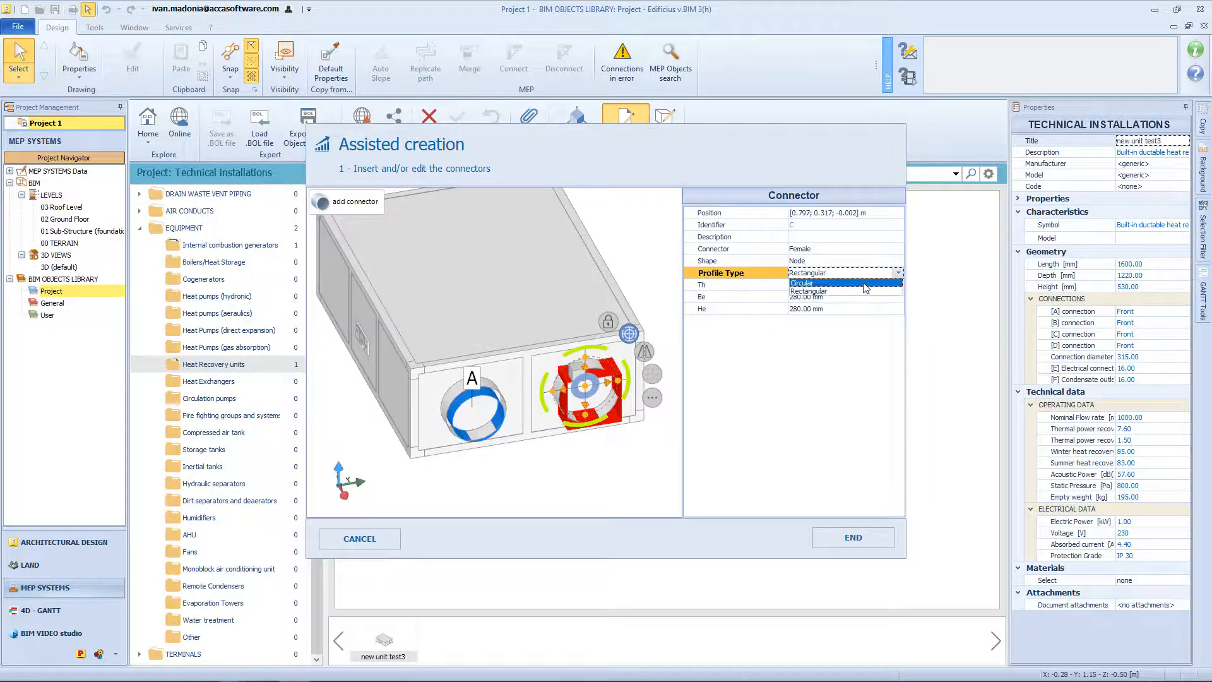
pyautogui.click(861, 284)
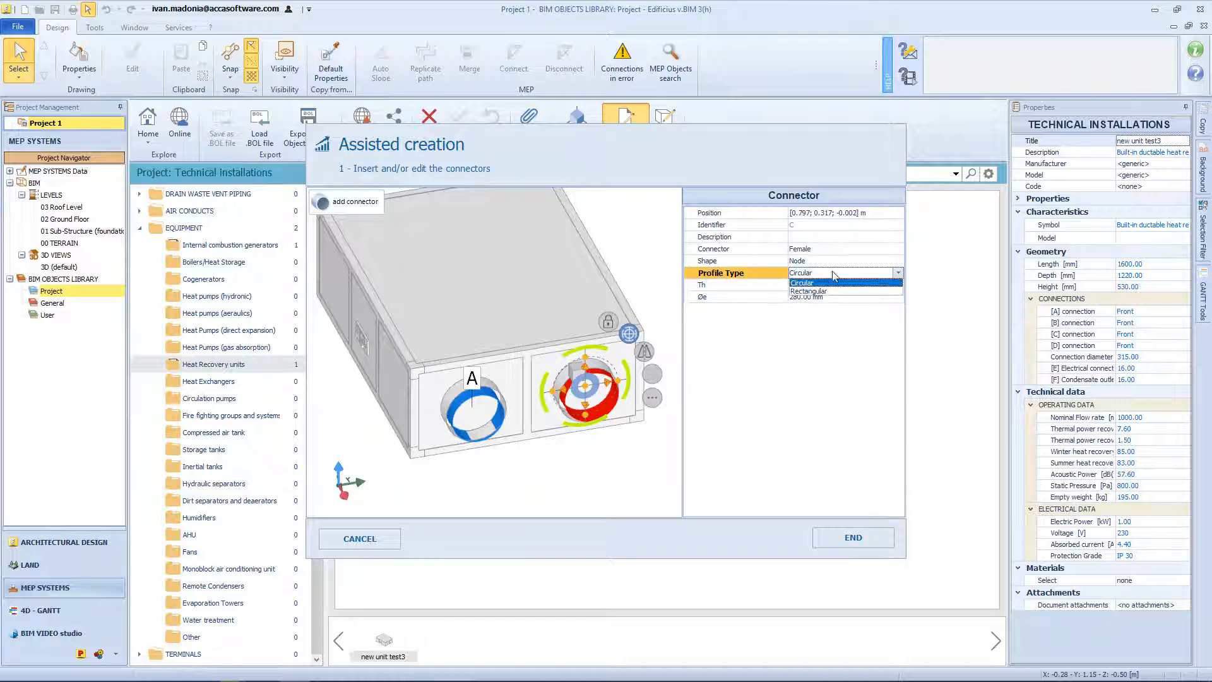
pyautogui.click(826, 289)
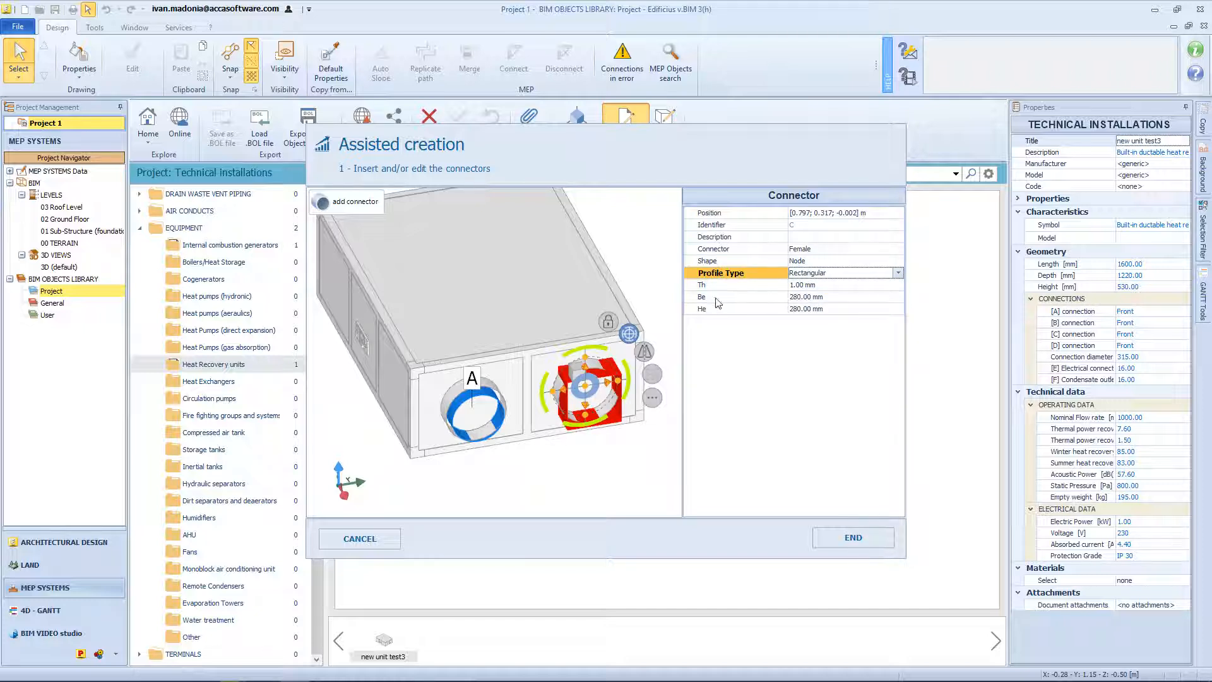
pyautogui.click(821, 274)
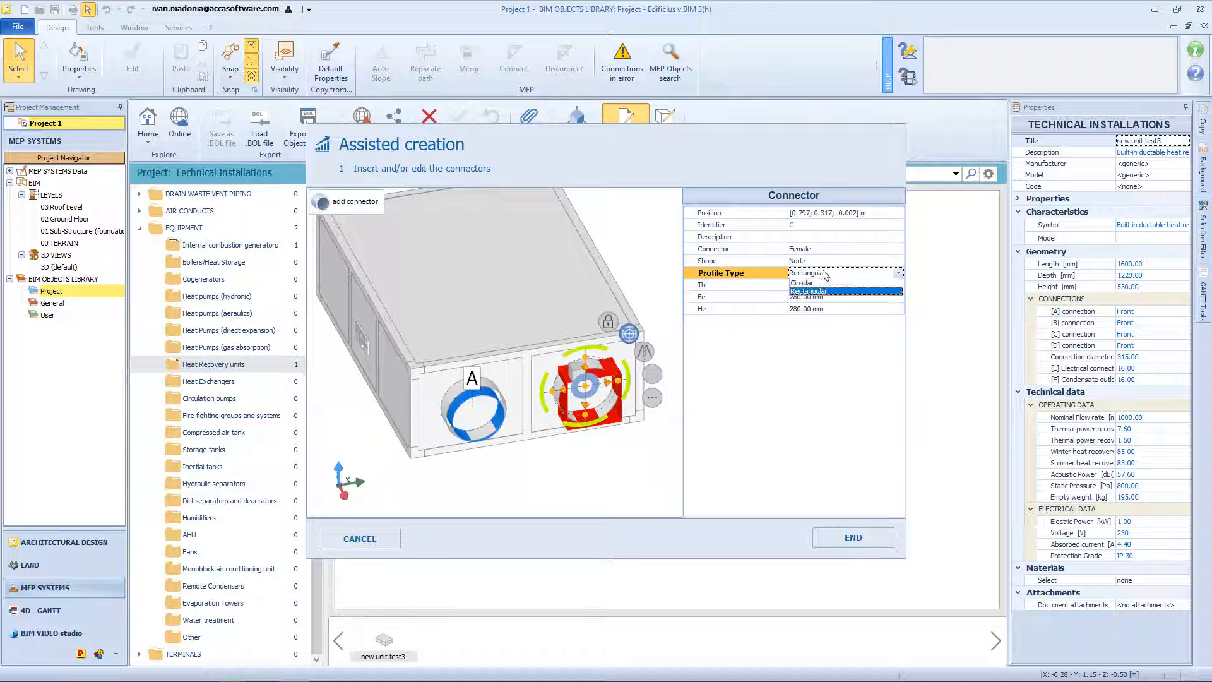
pyautogui.click(801, 283)
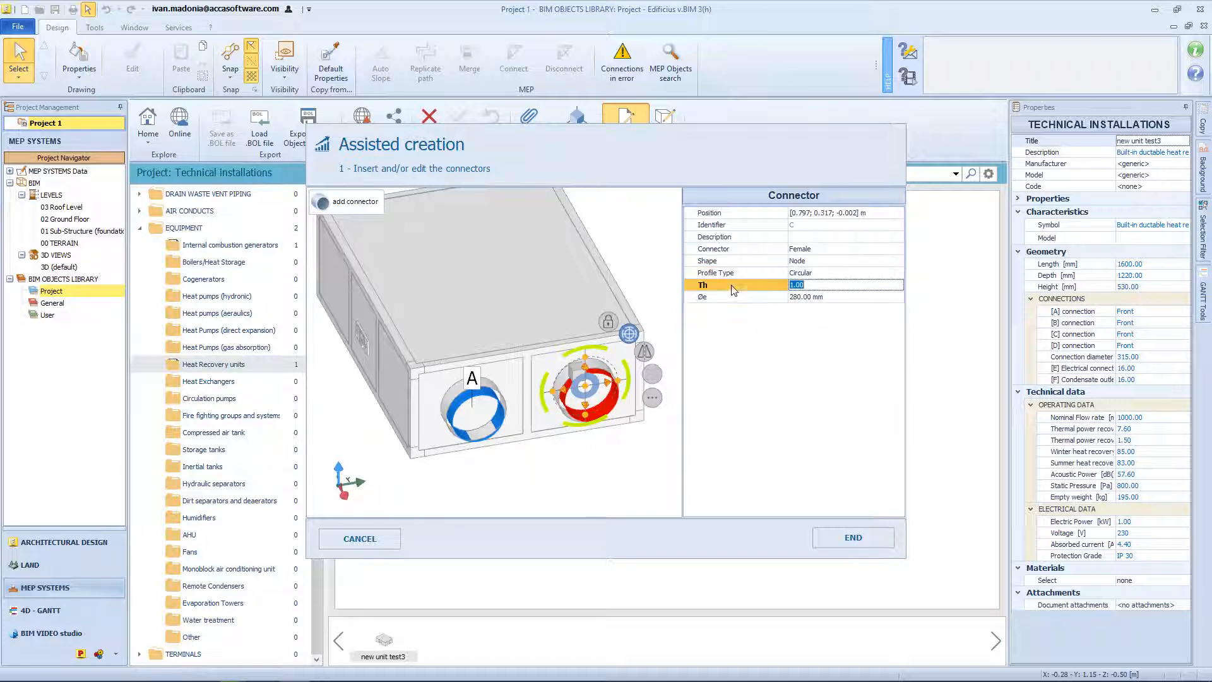
# Open the second connector's thickness and external diameter values for editing.
pyautogui.click(731, 285)
pyautogui.click(721, 298)
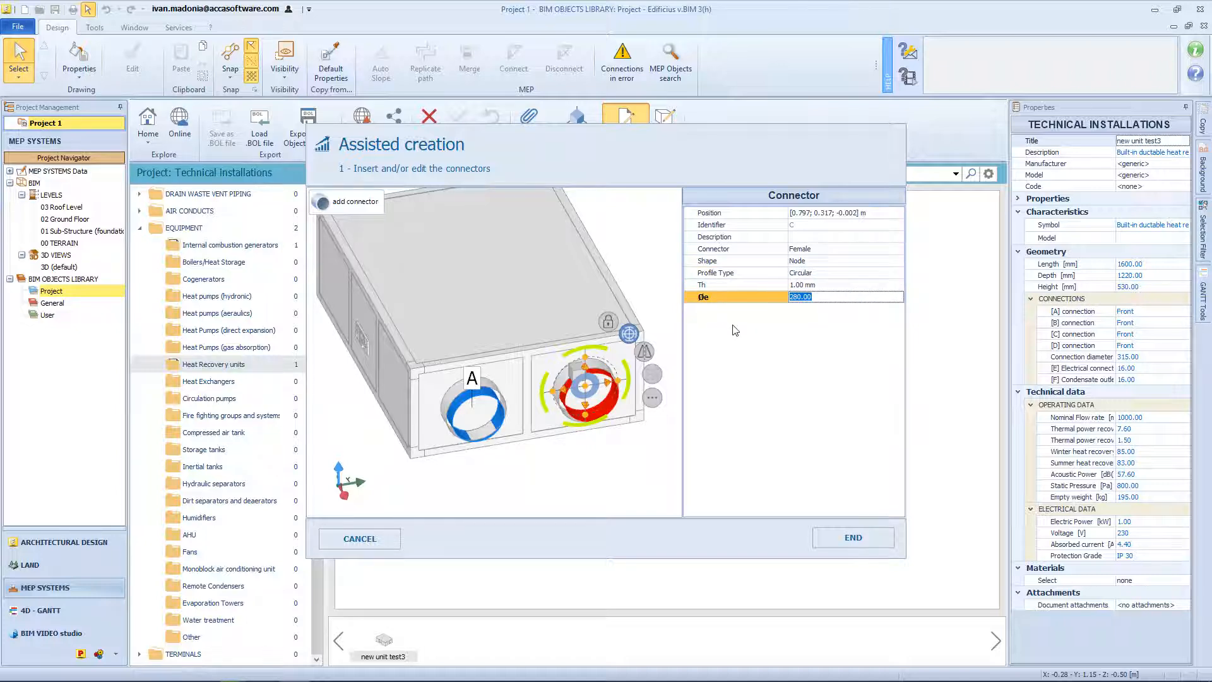
# Add a connector to the round end of the cable gland on the heat recovery unit's side panel.
pyautogui.moveTo(466, 333); pyautogui.dragTo(531, 324, button='middle')
pyautogui.click(348, 202)
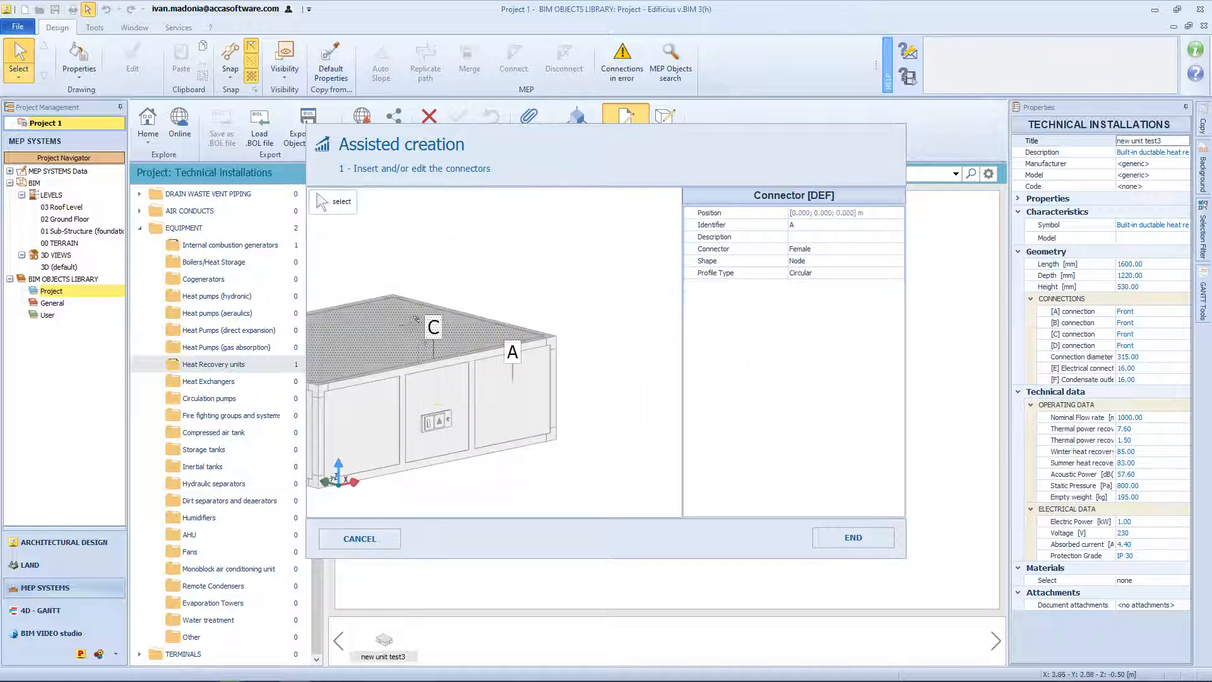
pyautogui.scroll(3, 451, 428)
pyautogui.scroll(5, 464, 384)
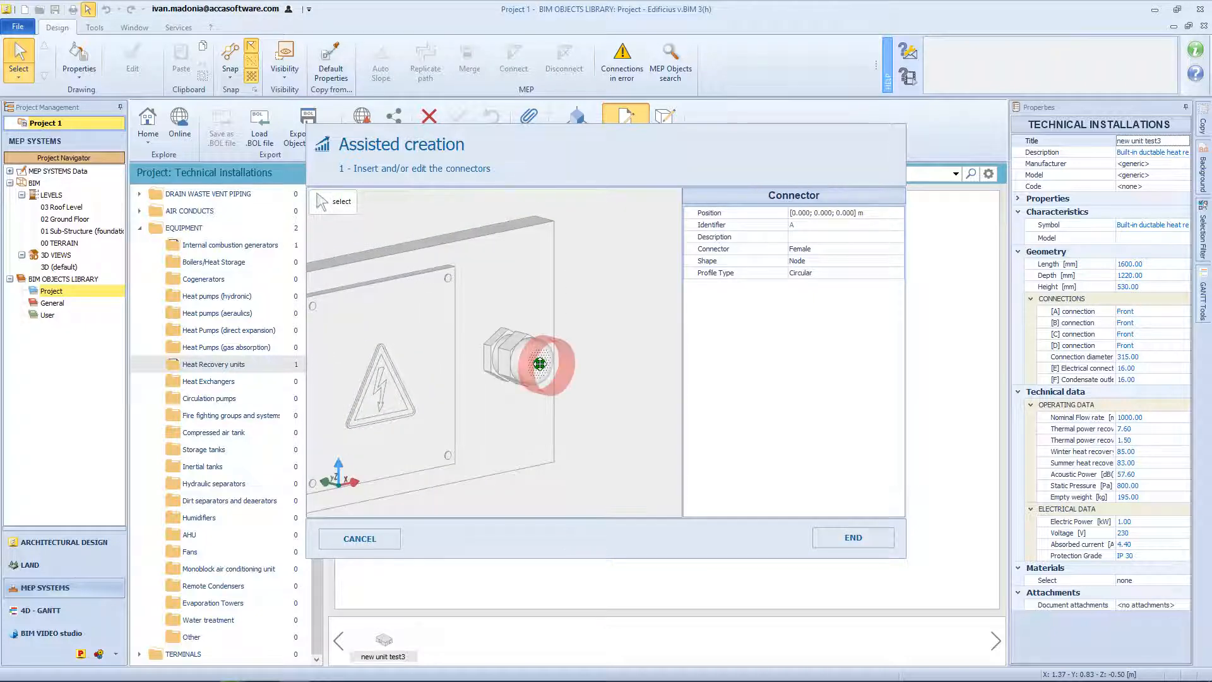
pyautogui.click(544, 359)
pyautogui.moveTo(543, 363); pyautogui.dragTo(538, 400)
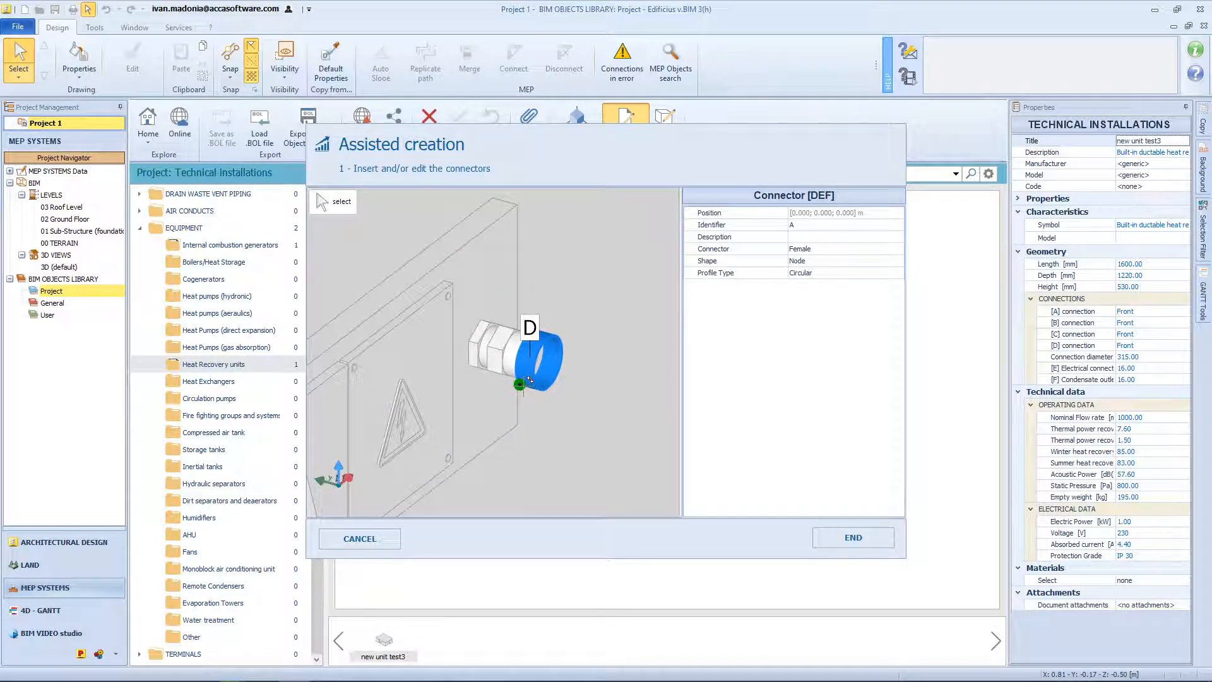
pyautogui.click(503, 398)
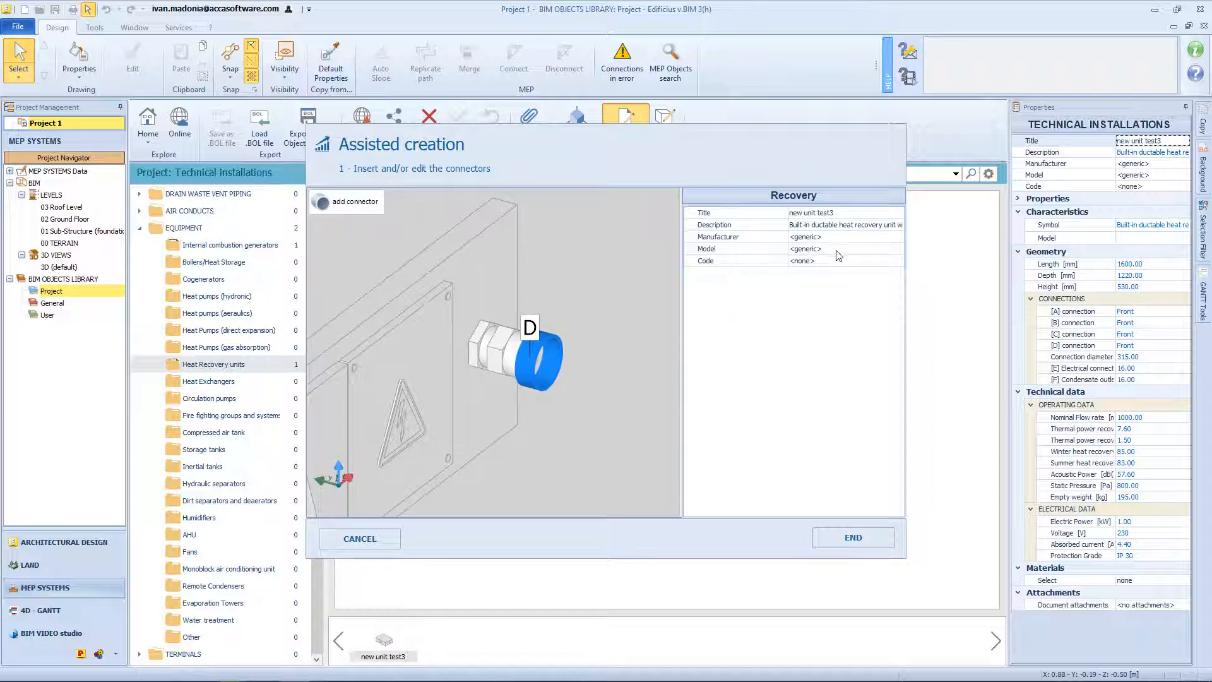
# Try the Surface shape on the cable gland's connector and switch it back to Node.
pyautogui.click(555, 346)
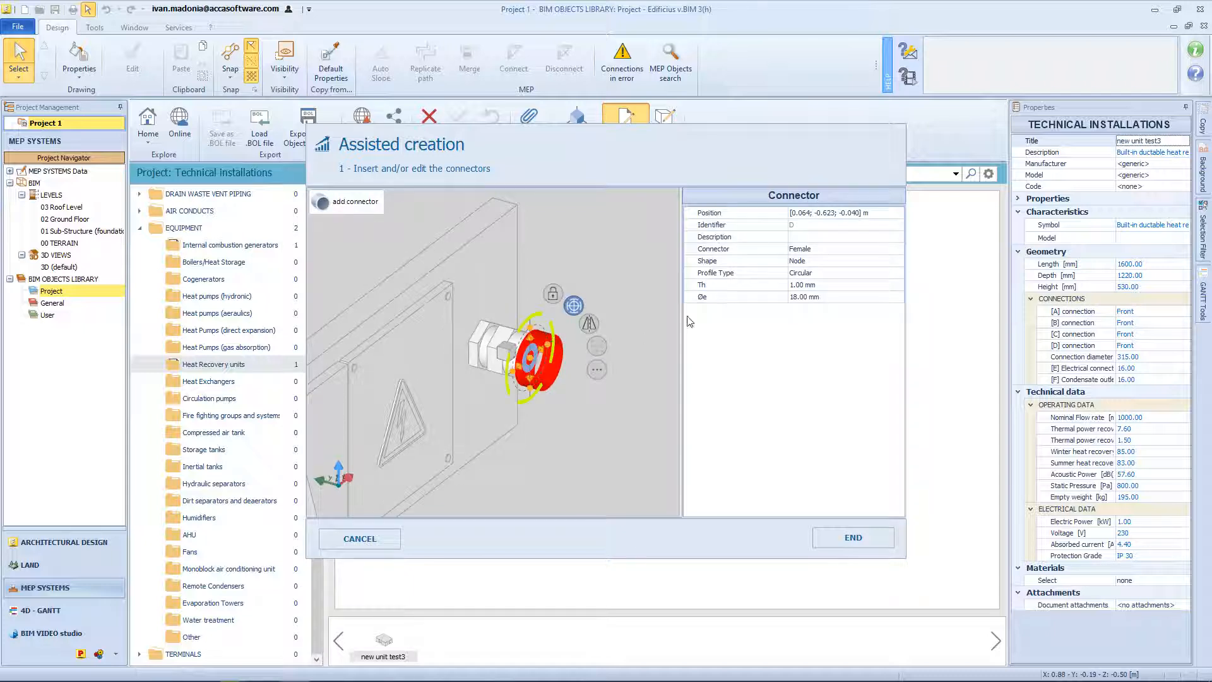
pyautogui.click(882, 263)
pyautogui.click(897, 260)
pyautogui.click(871, 285)
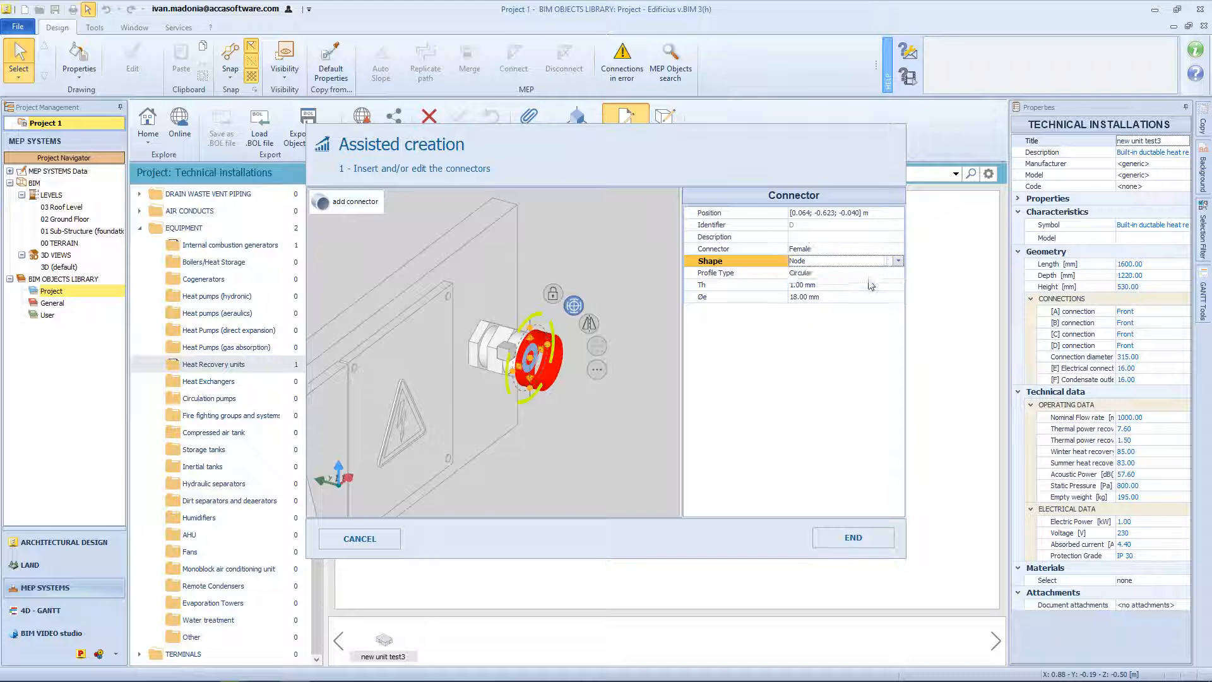
pyautogui.scroll(3, 529, 364)
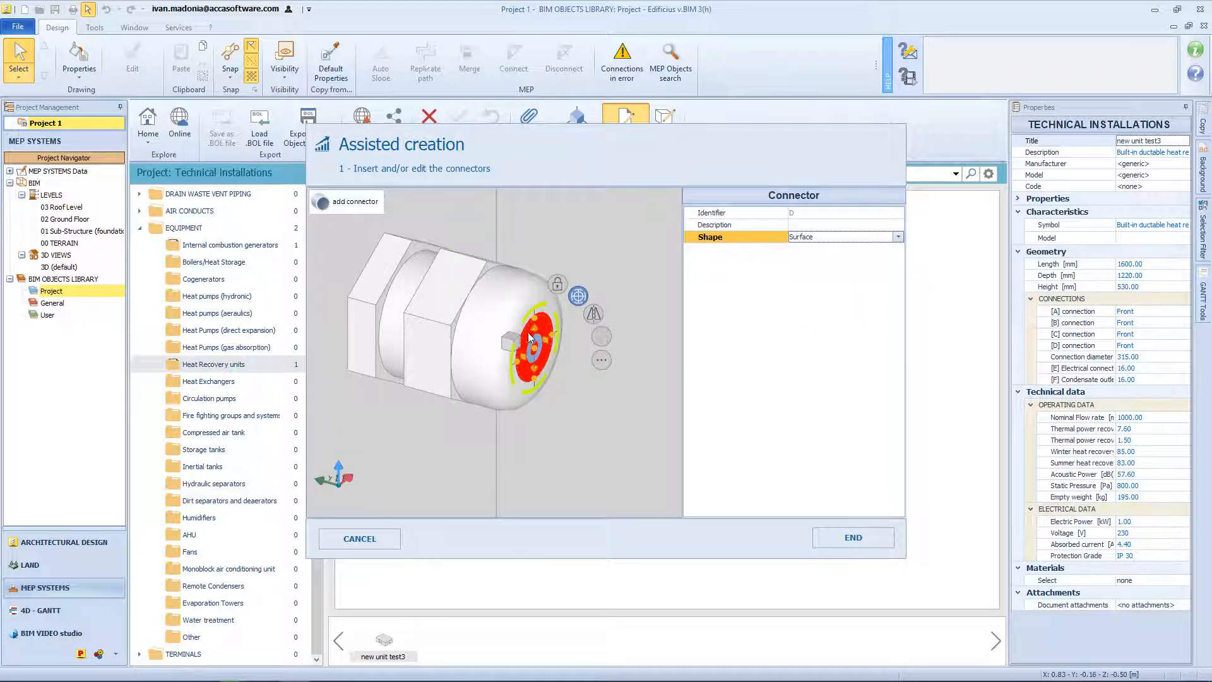
pyautogui.click(523, 329)
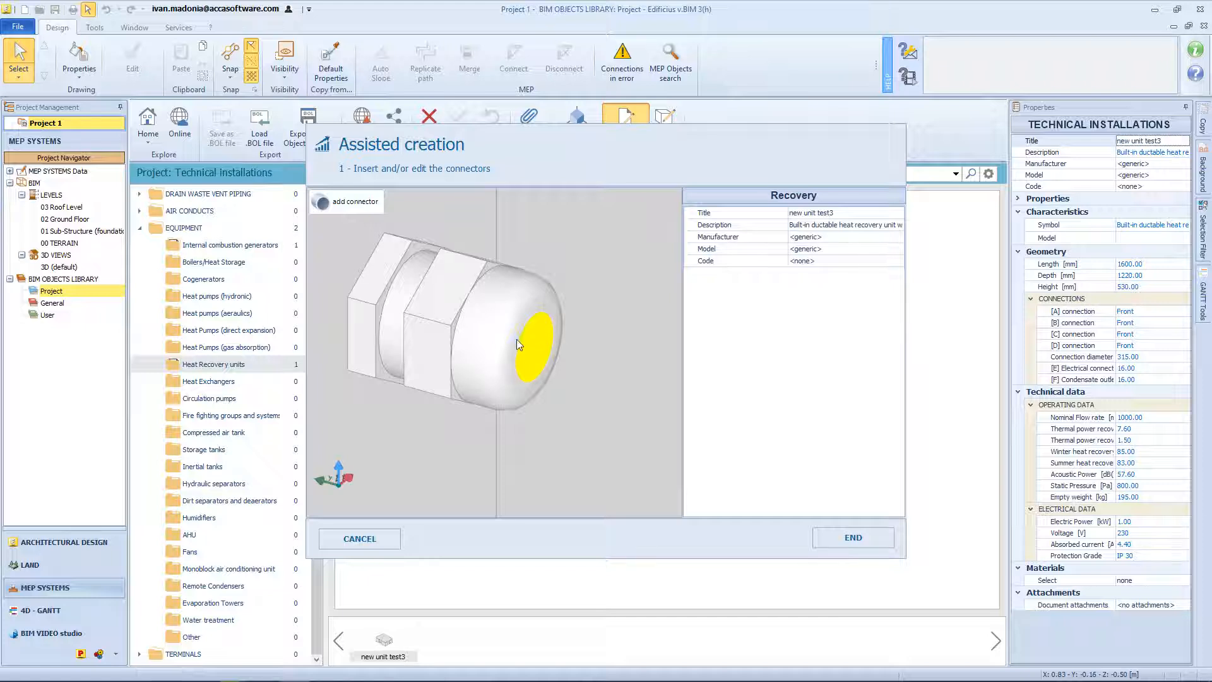
pyautogui.click(519, 345)
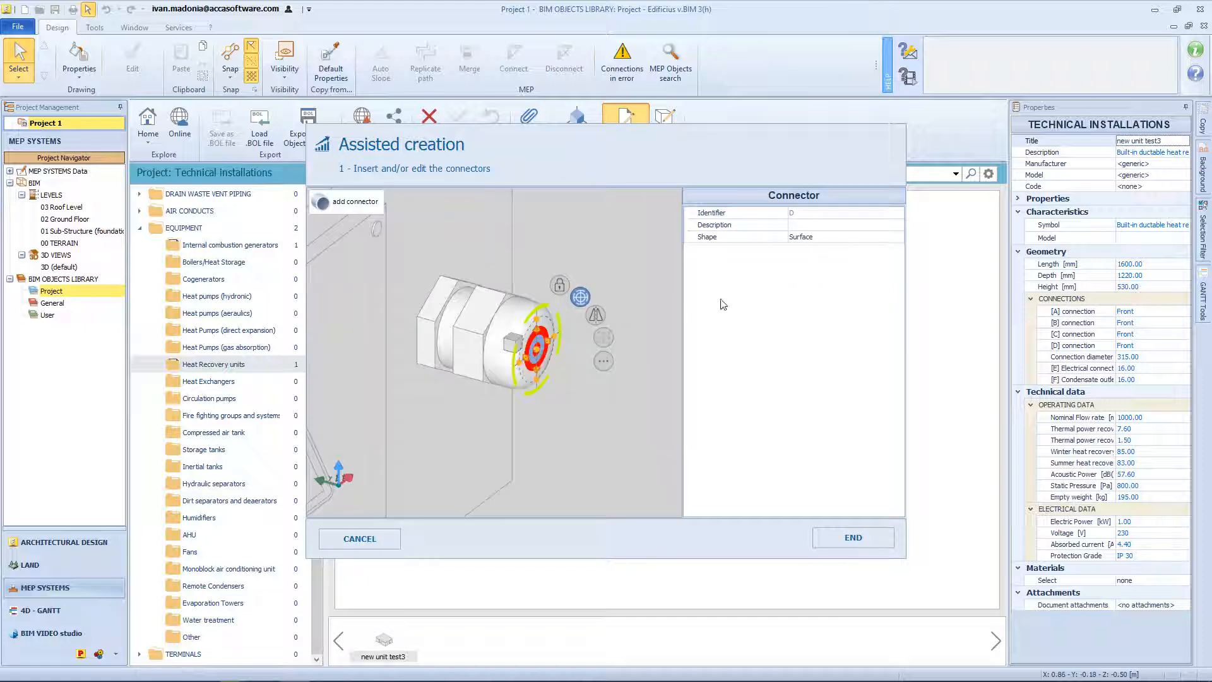
pyautogui.click(883, 238)
pyautogui.click(896, 238)
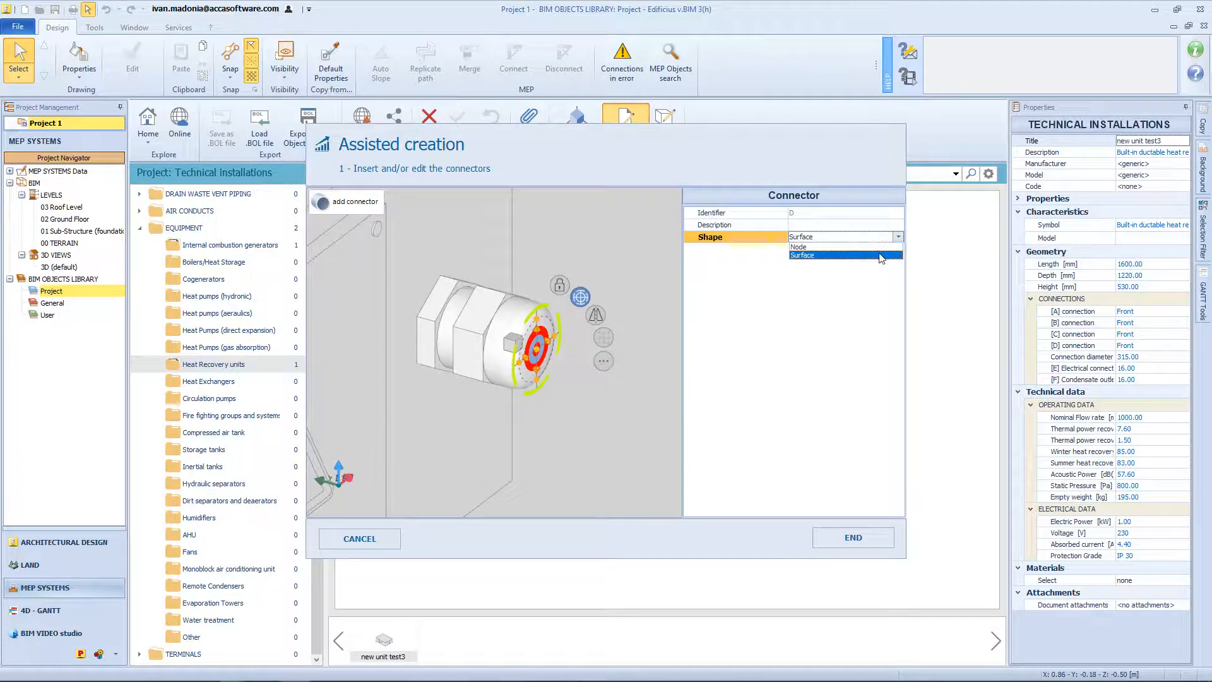
pyautogui.click(881, 247)
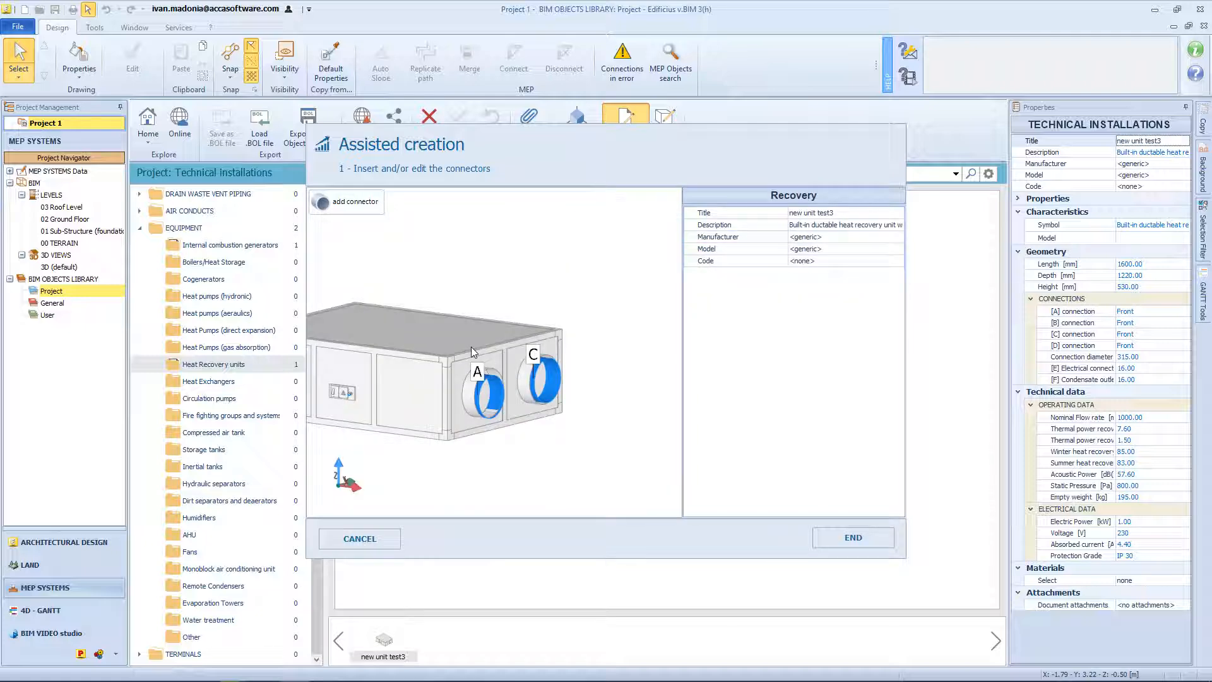
# Move connector A at the duct opening to about Y -0.285 m and Z 0.001 m, and finish editing the connectors.
pyautogui.click(503, 386)
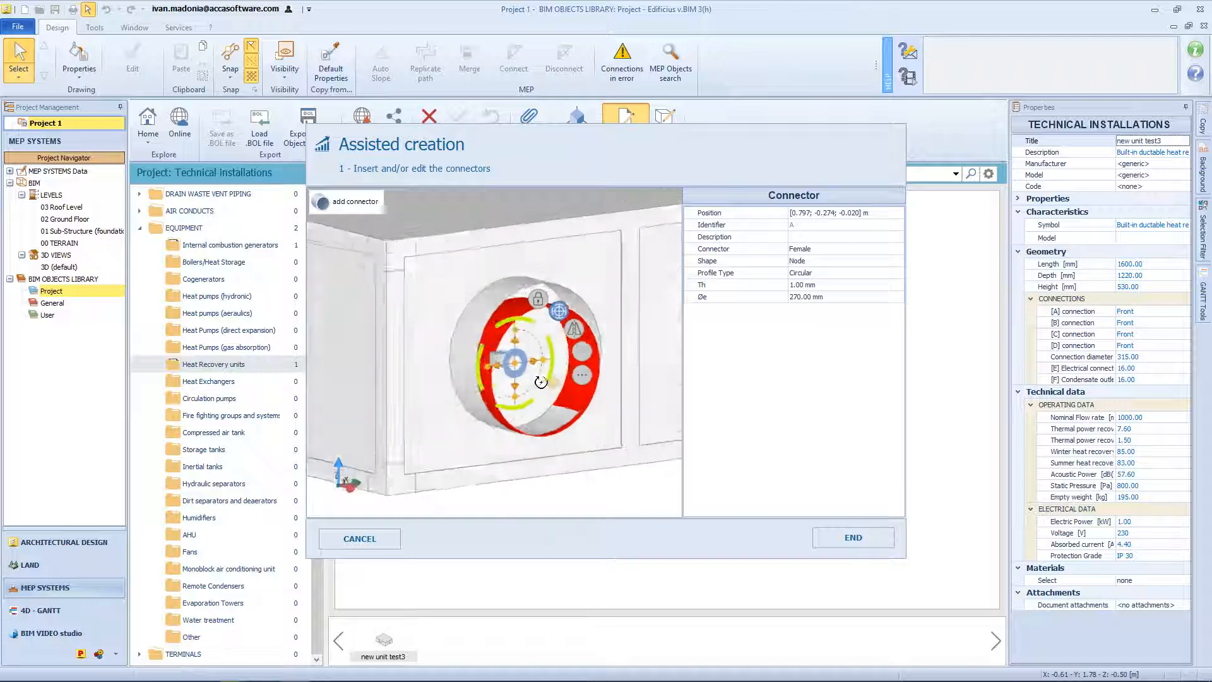
pyautogui.moveTo(507, 356)
pyautogui.mouseDown()
pyautogui.moveTo(505, 343)
pyautogui.moveTo(516, 348)
pyautogui.moveTo(501, 347)
pyautogui.mouseUp()
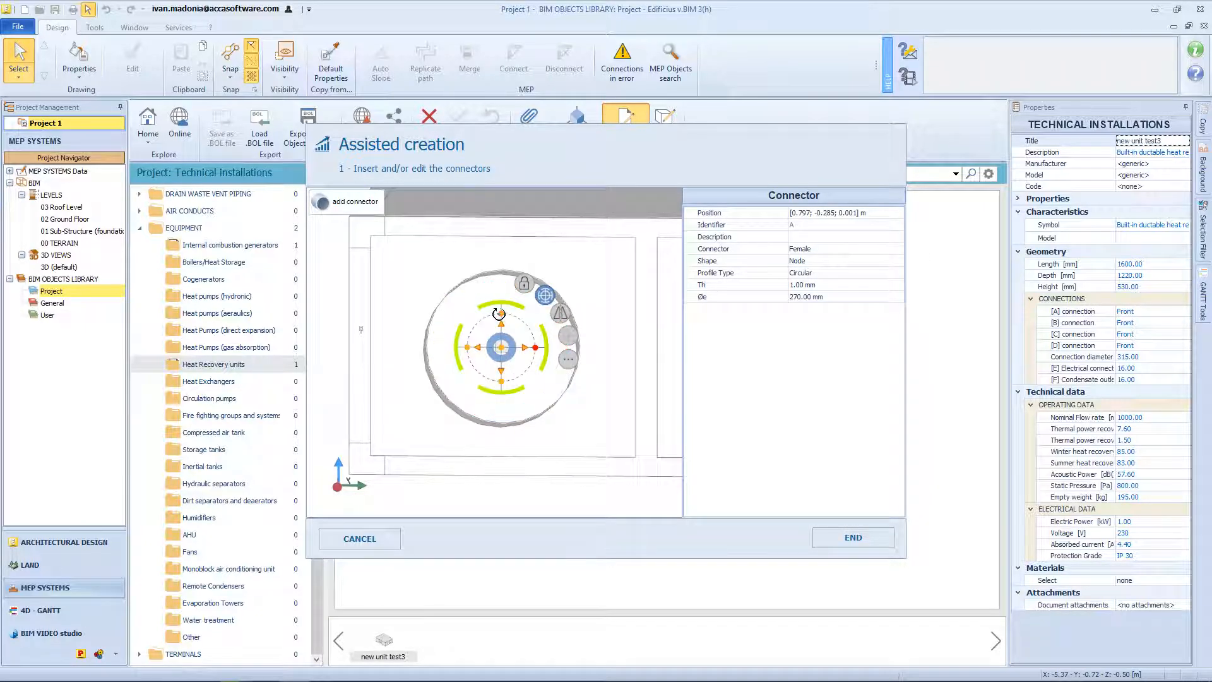
pyautogui.press('Escape')
pyautogui.moveTo(499, 315); pyautogui.dragTo(531, 346, button='middle')
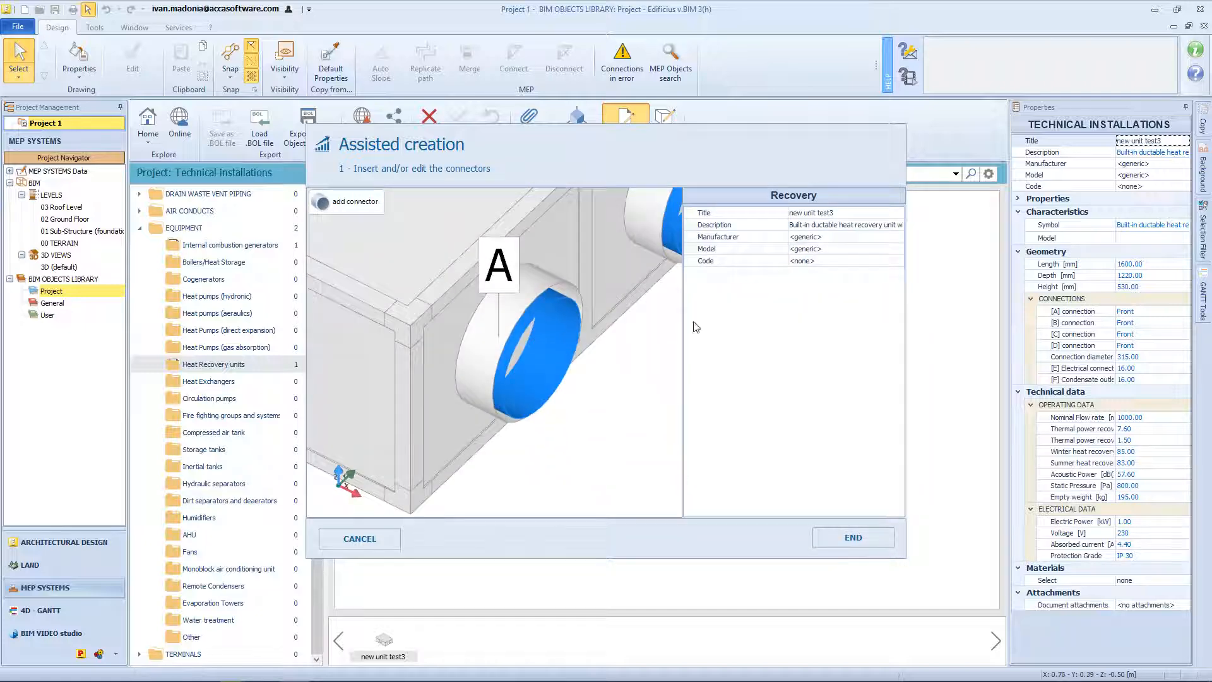
pyautogui.click(833, 535)
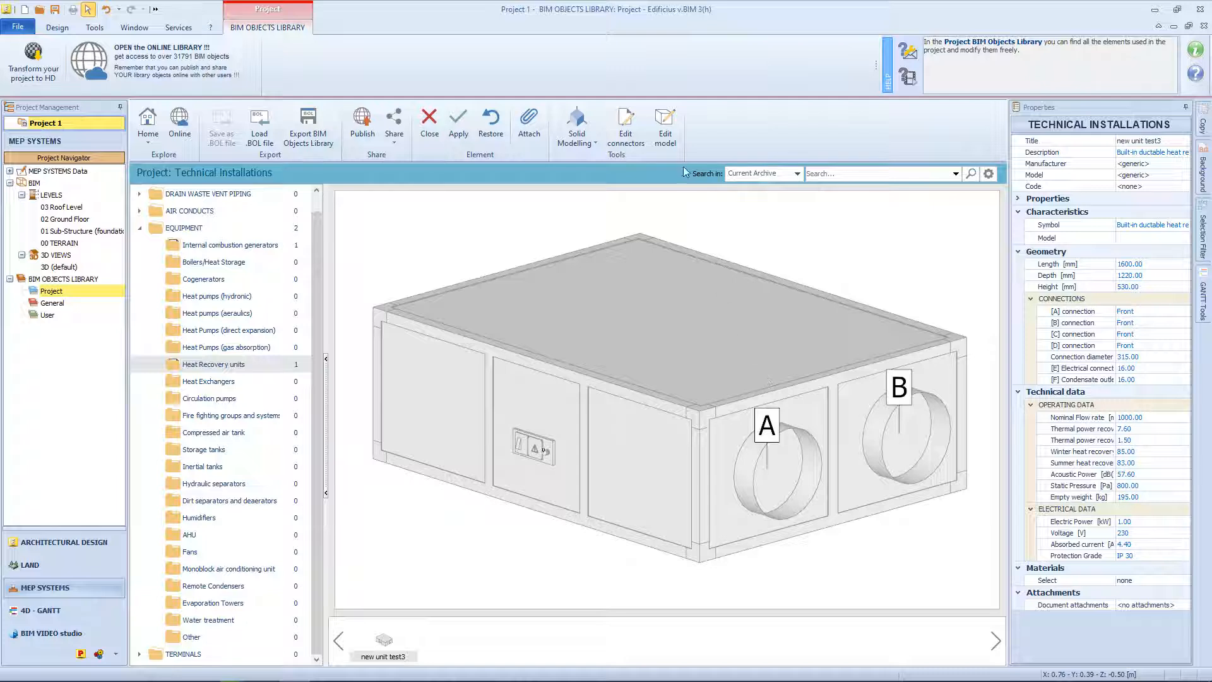
# Edit the object's model, try the Built-in cross-flow static heat recovery unit type, and return to the type selection.
pyautogui.click(675, 146)
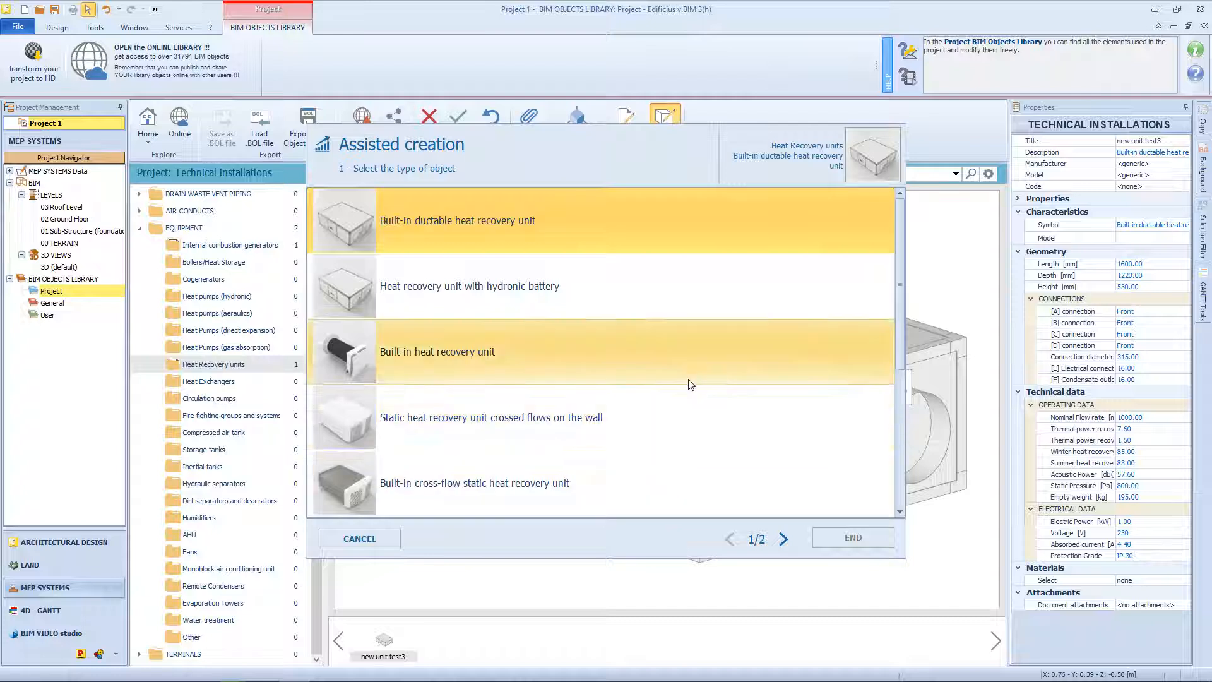
pyautogui.scroll(-1, 690, 382)
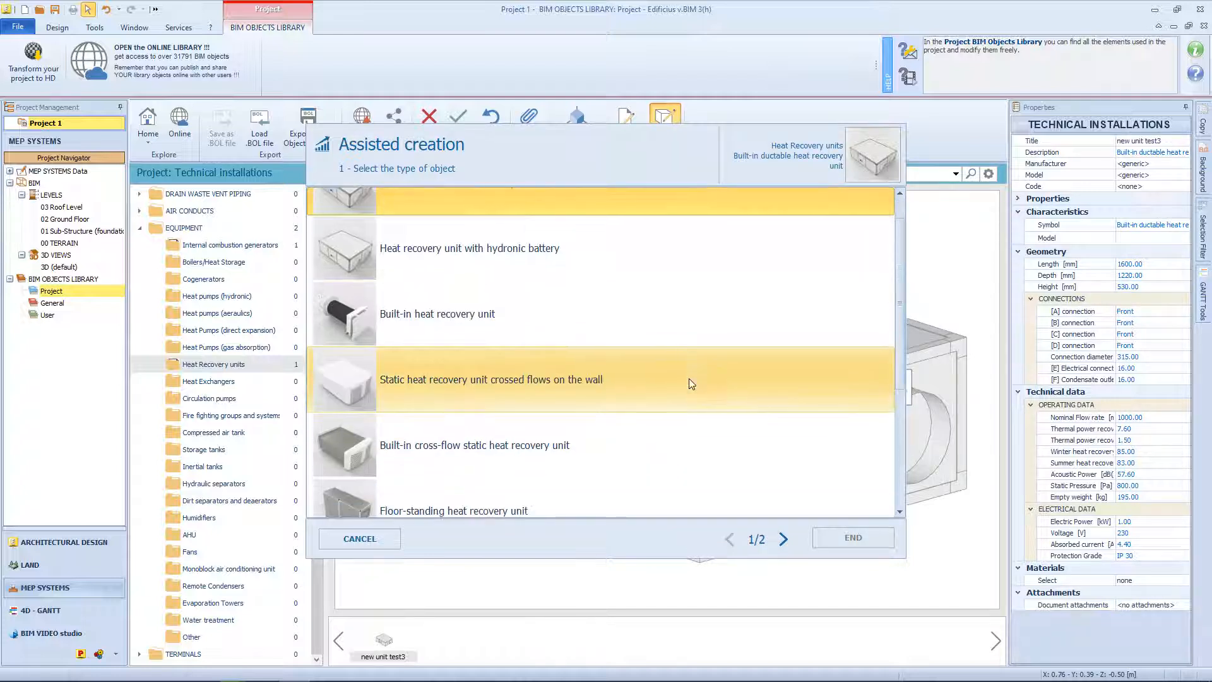
pyautogui.click(620, 453)
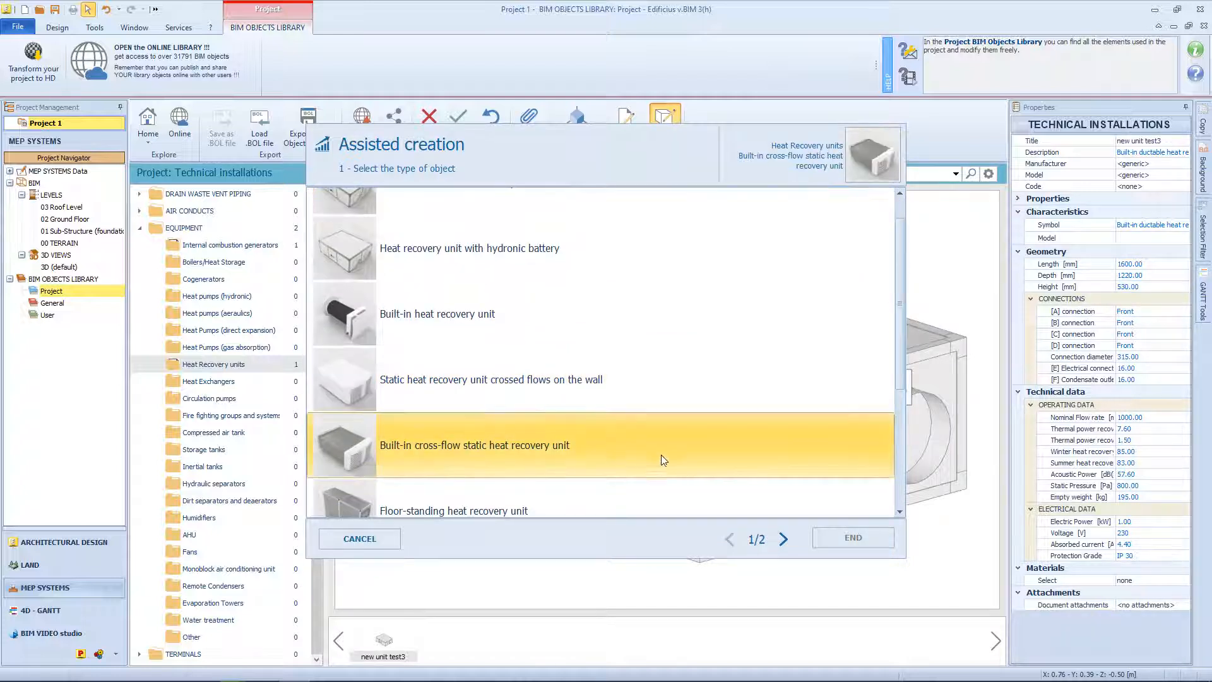
pyautogui.click(783, 538)
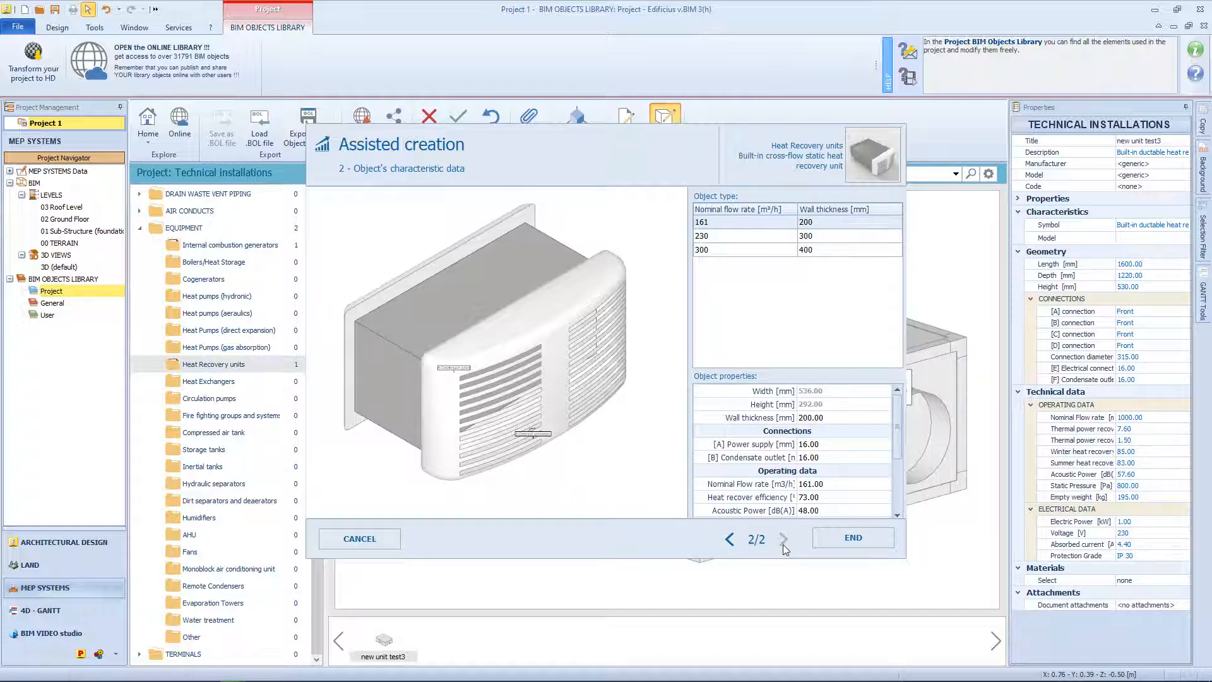
pyautogui.click(730, 540)
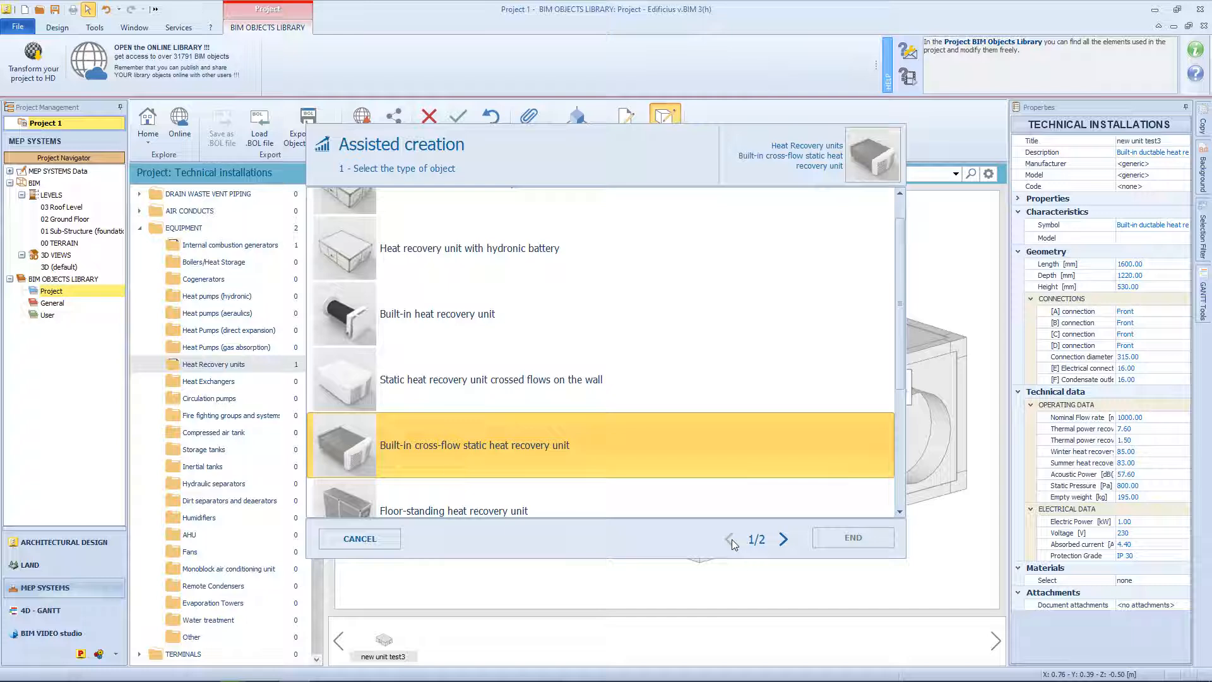
# Choose the Heat recovery unit with hydronic battery type and inspect its characteristic data and 3D preview.
pyautogui.scroll(1, 522, 319)
pyautogui.click(532, 304)
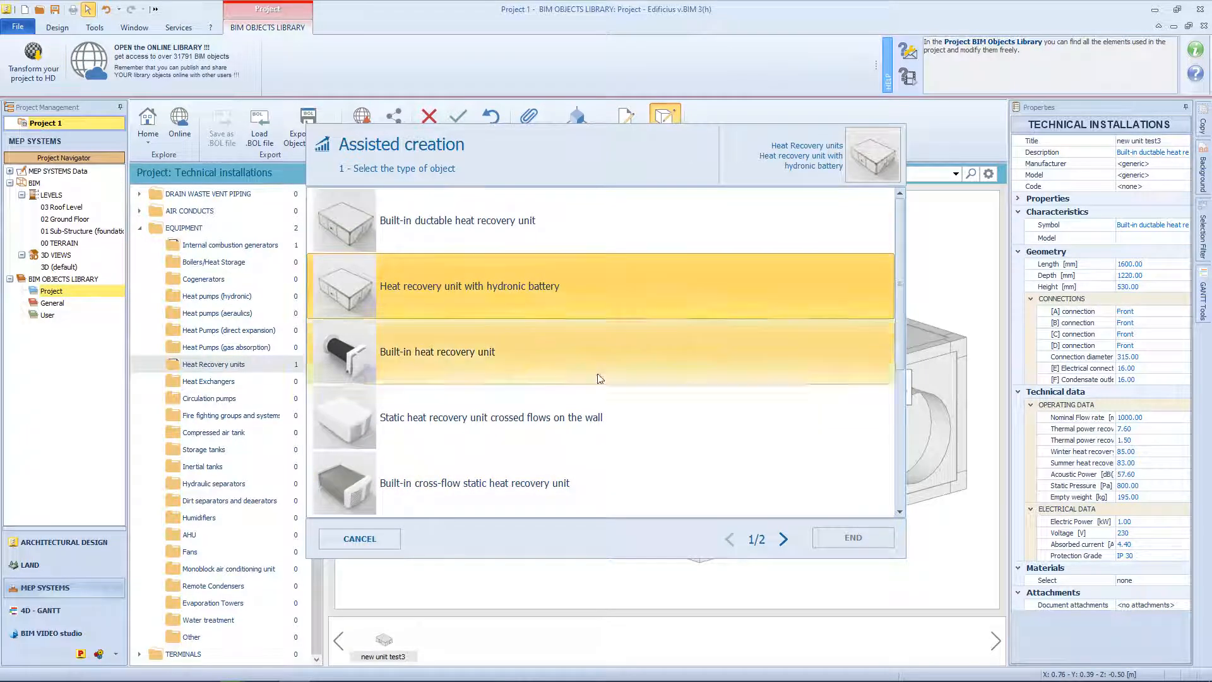
pyautogui.click(792, 542)
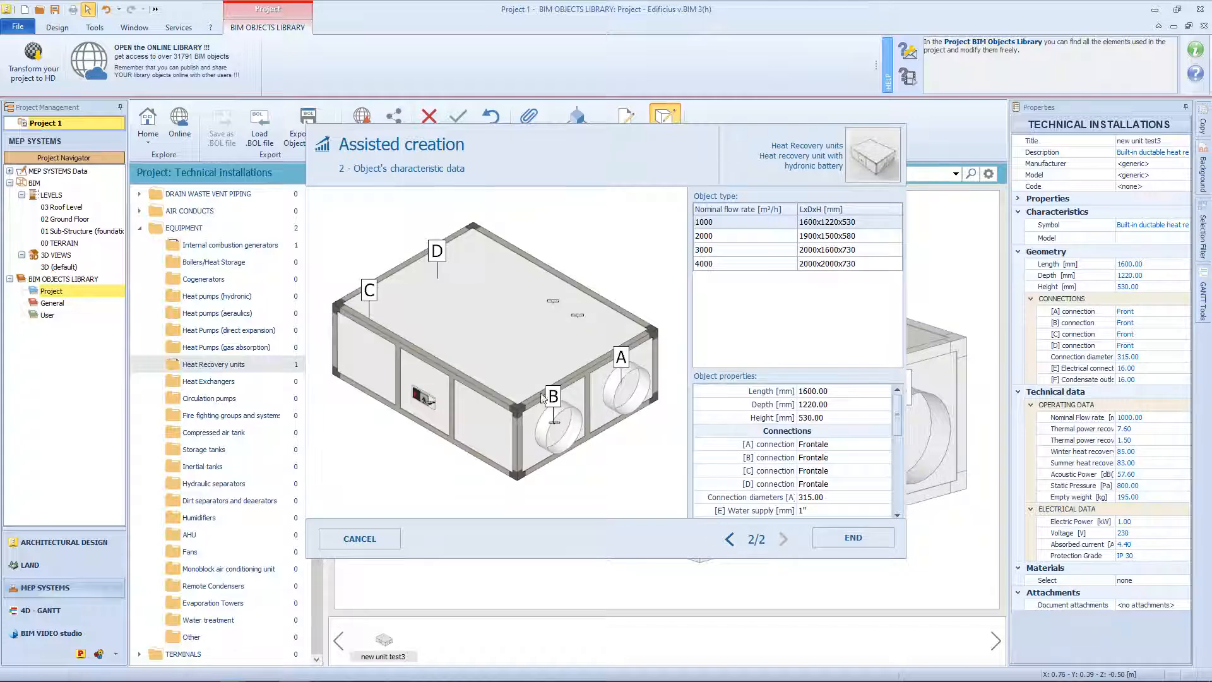
pyautogui.moveTo(514, 279); pyautogui.dragTo(443, 335)
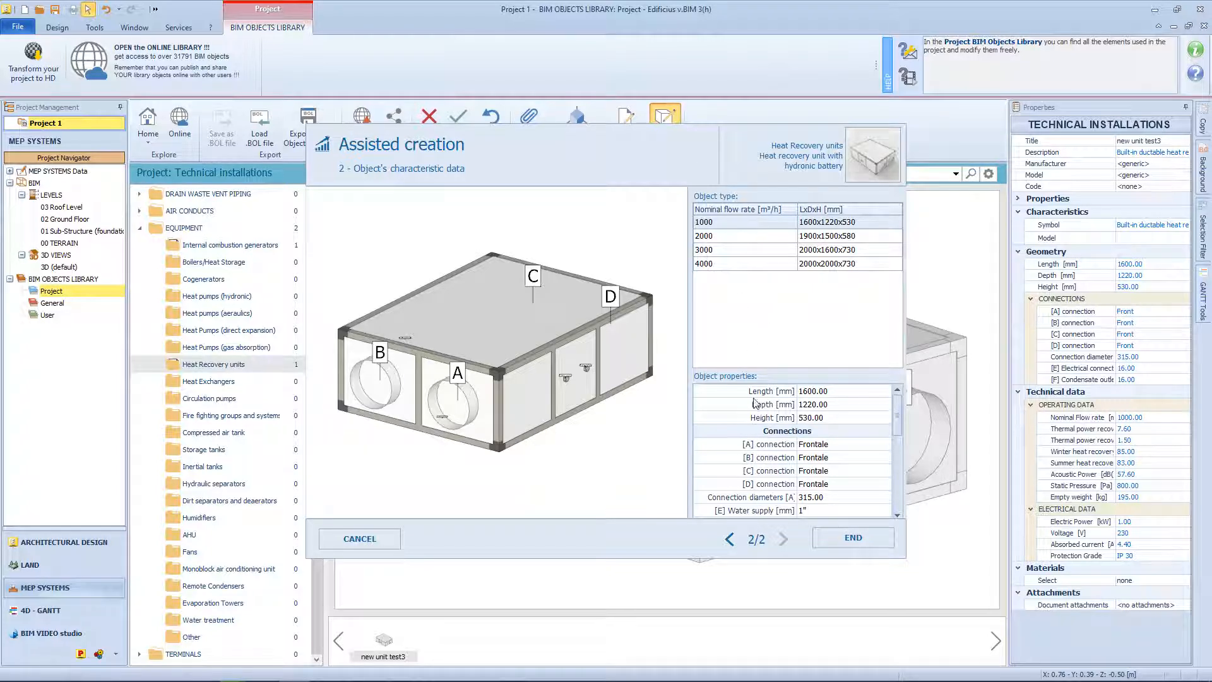
# Try to set the heat recovery unit's height to 50 mm.
pyautogui.click(854, 391)
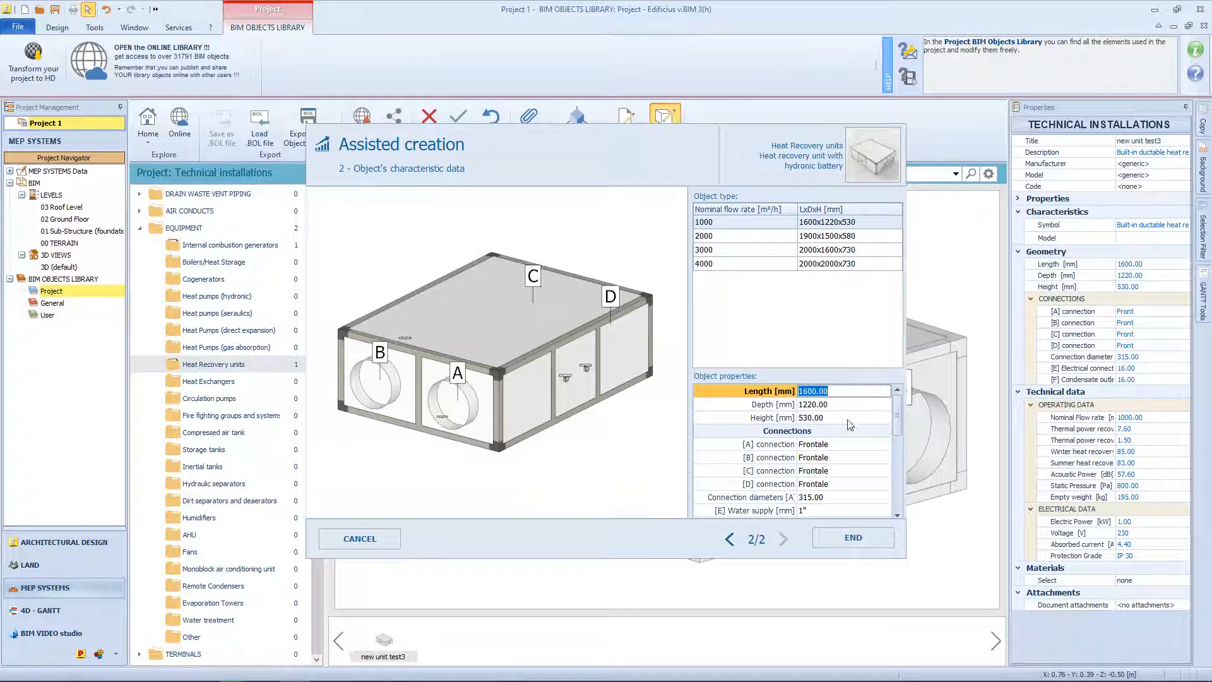
pyautogui.click(854, 418)
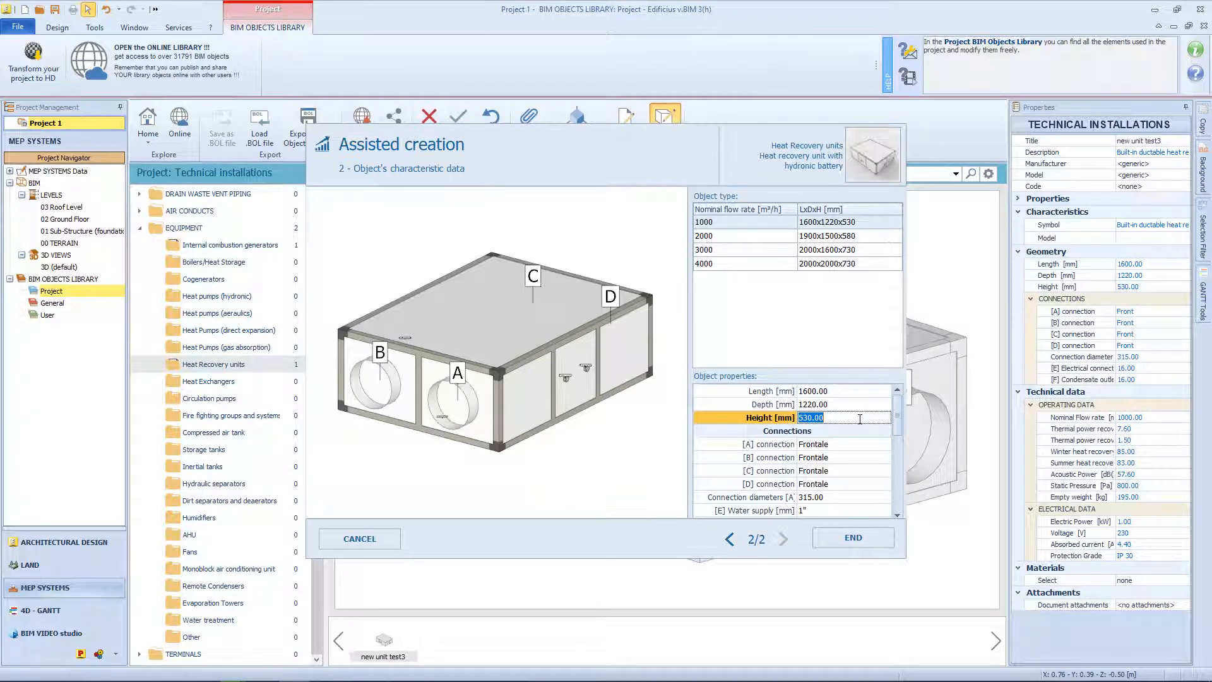
pyautogui.write('50')
pyautogui.press('Return')
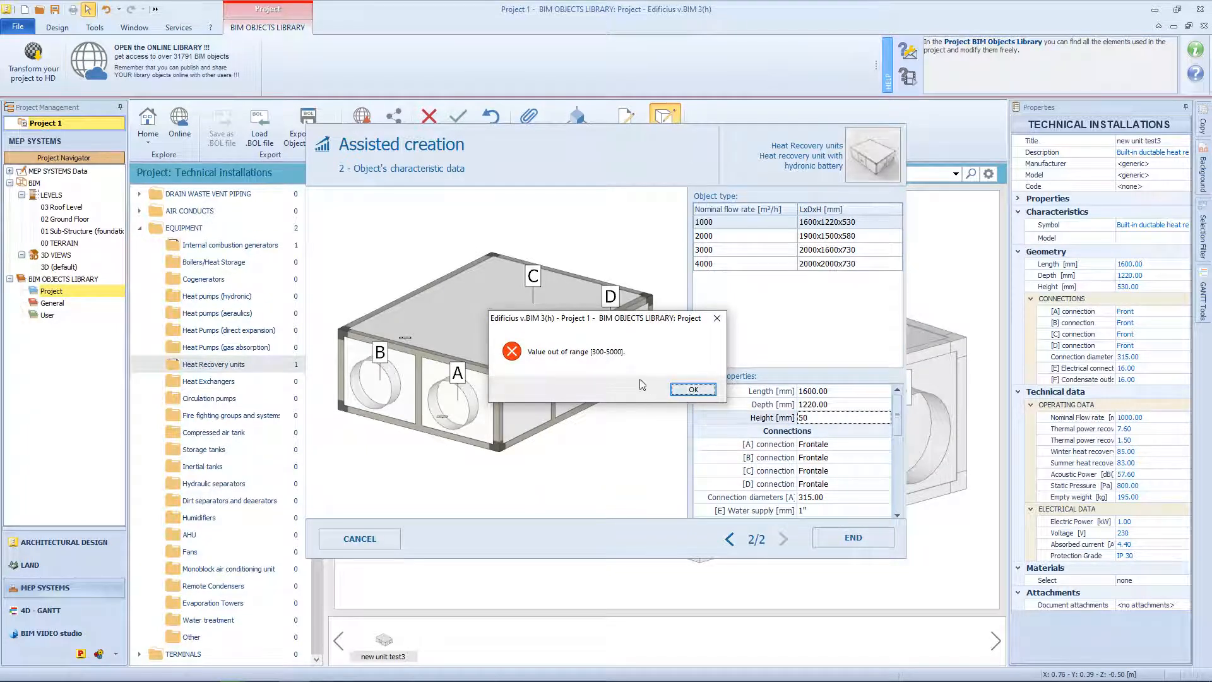
pyautogui.click(683, 391)
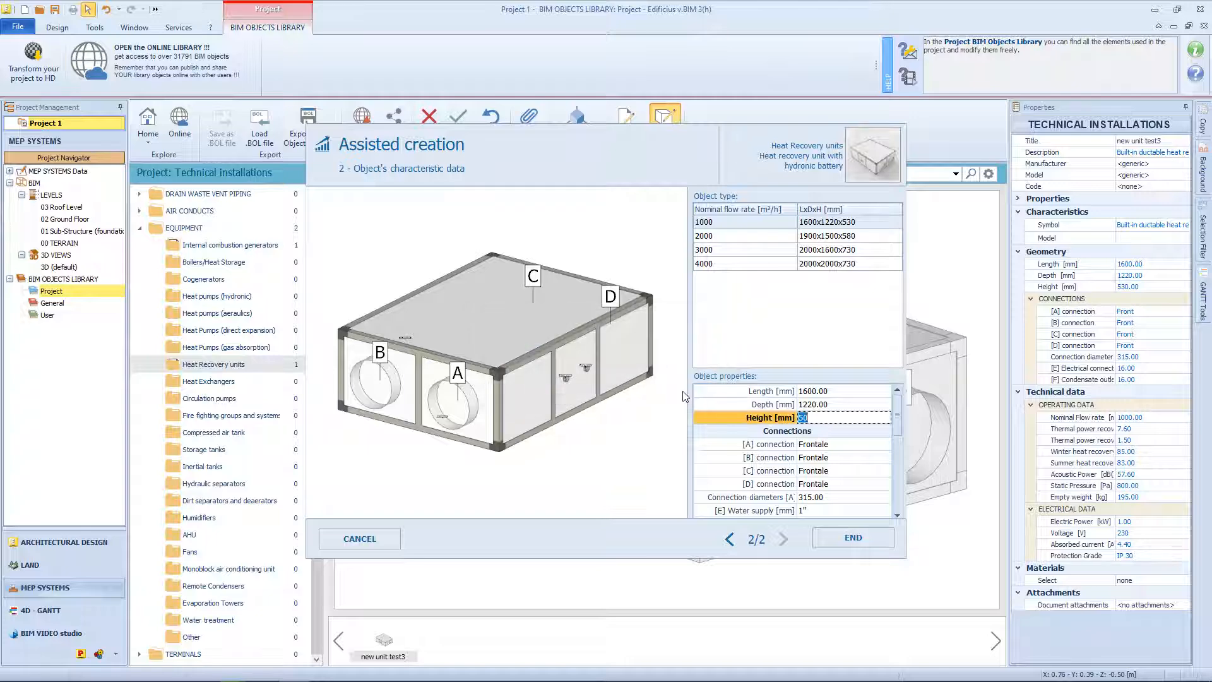
# Set the unit's height to 350 mm and complete the assisted creation.
pyautogui.write('350')
pyautogui.press('Return')
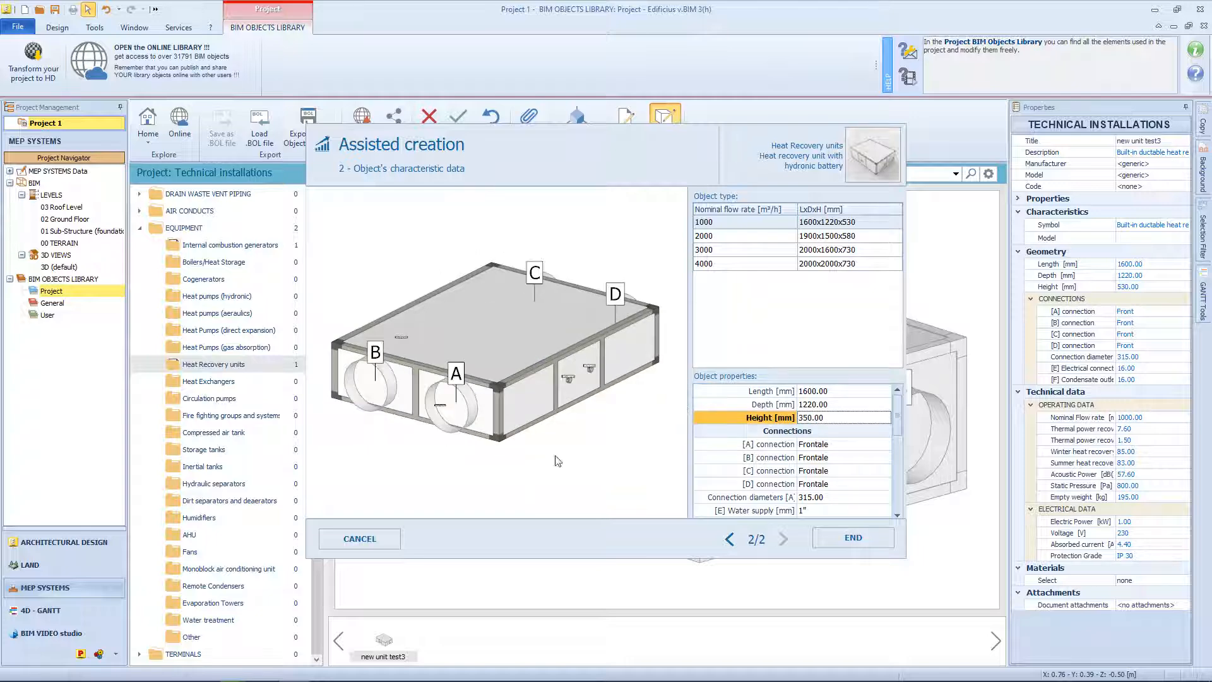
pyautogui.click(852, 537)
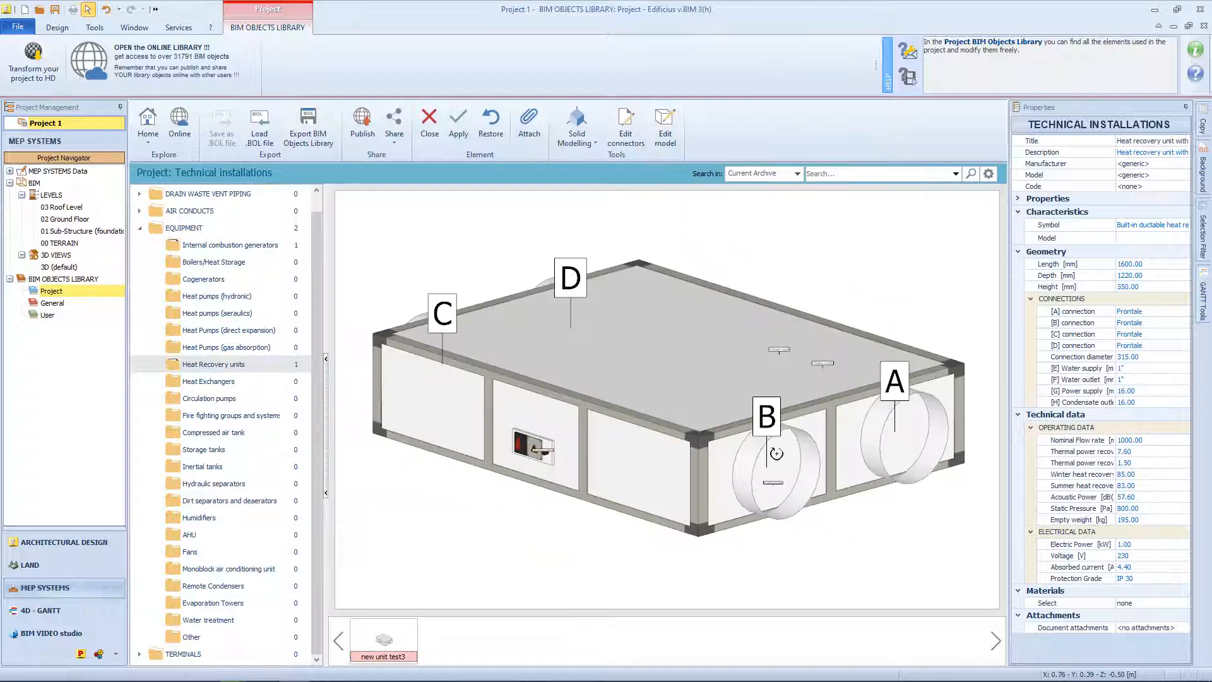
pyautogui.moveTo(847, 533); pyautogui.dragTo(776, 465)
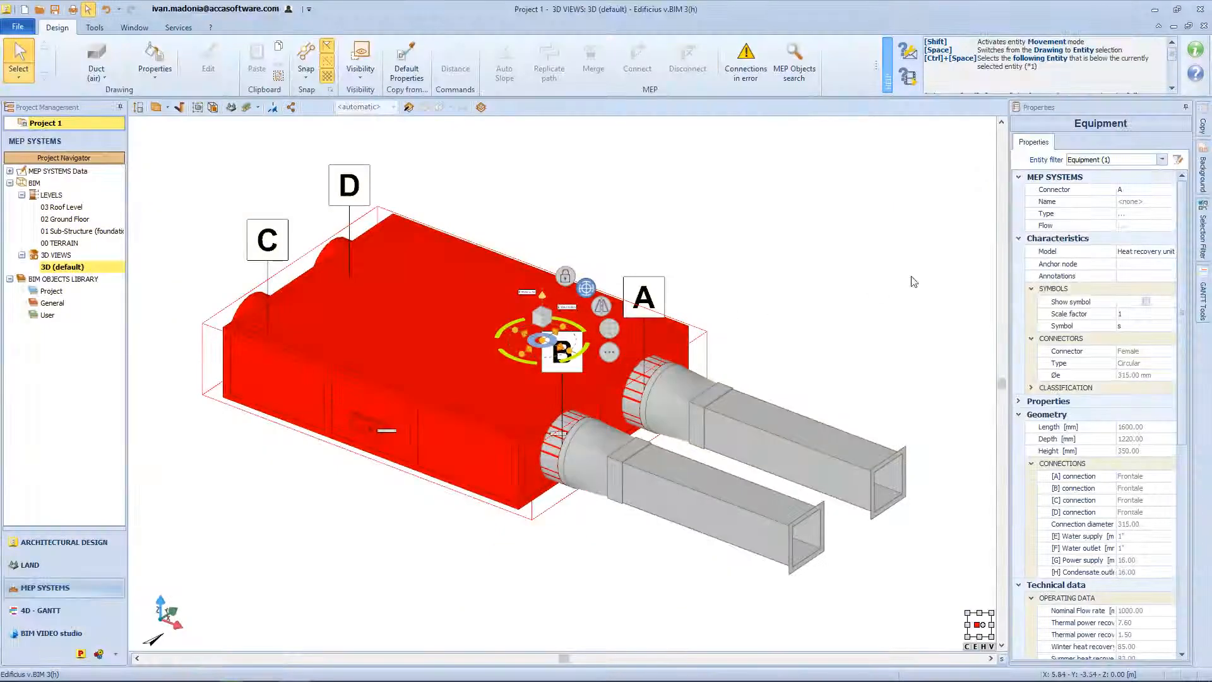
# View the models available in the project library for the placed heat recovery unit and close the library.
pyautogui.click(1130, 252)
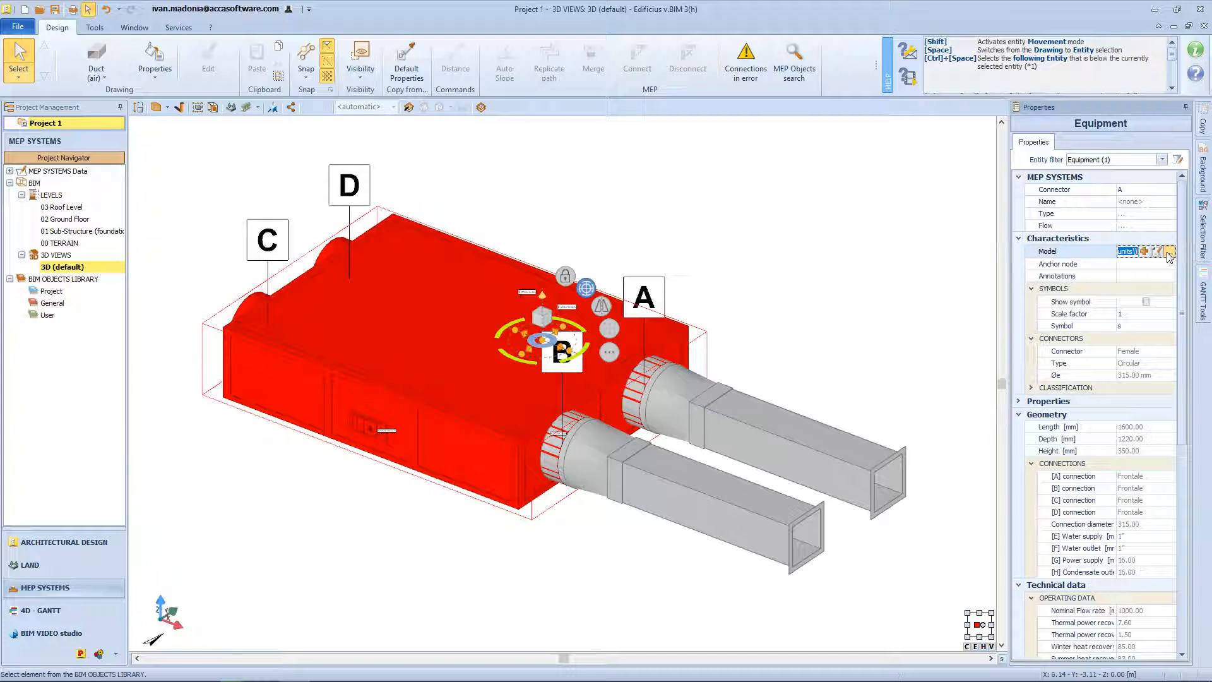
pyautogui.click(1170, 253)
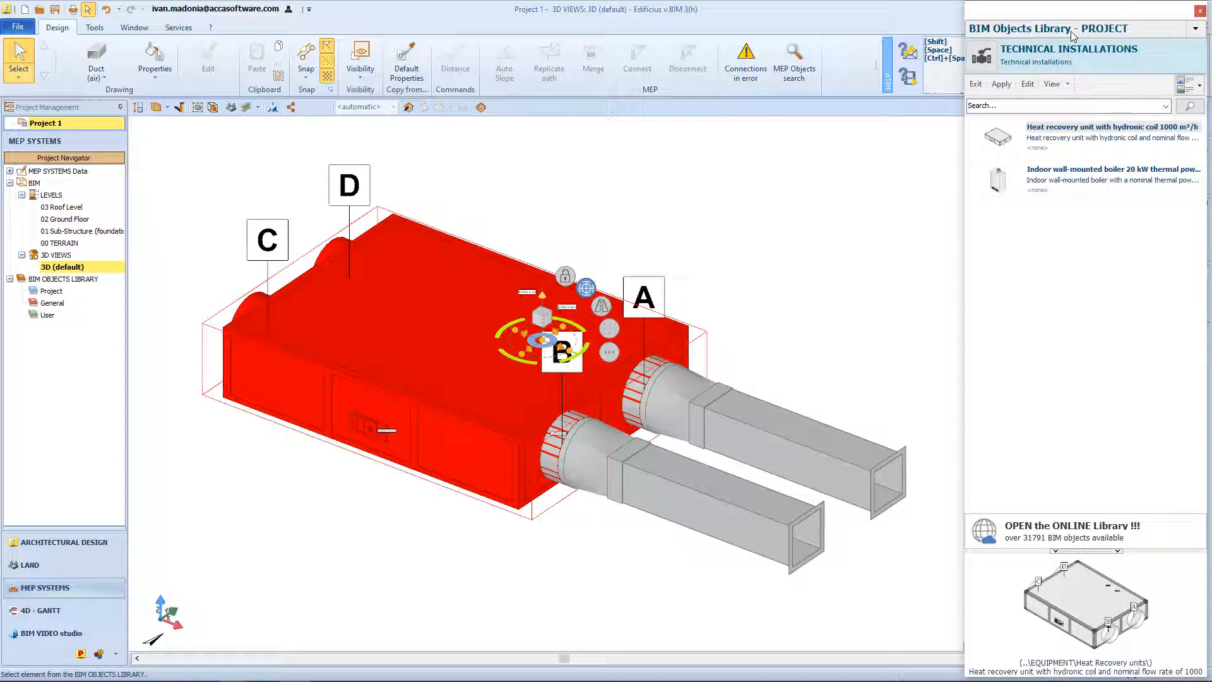
pyautogui.click(1199, 11)
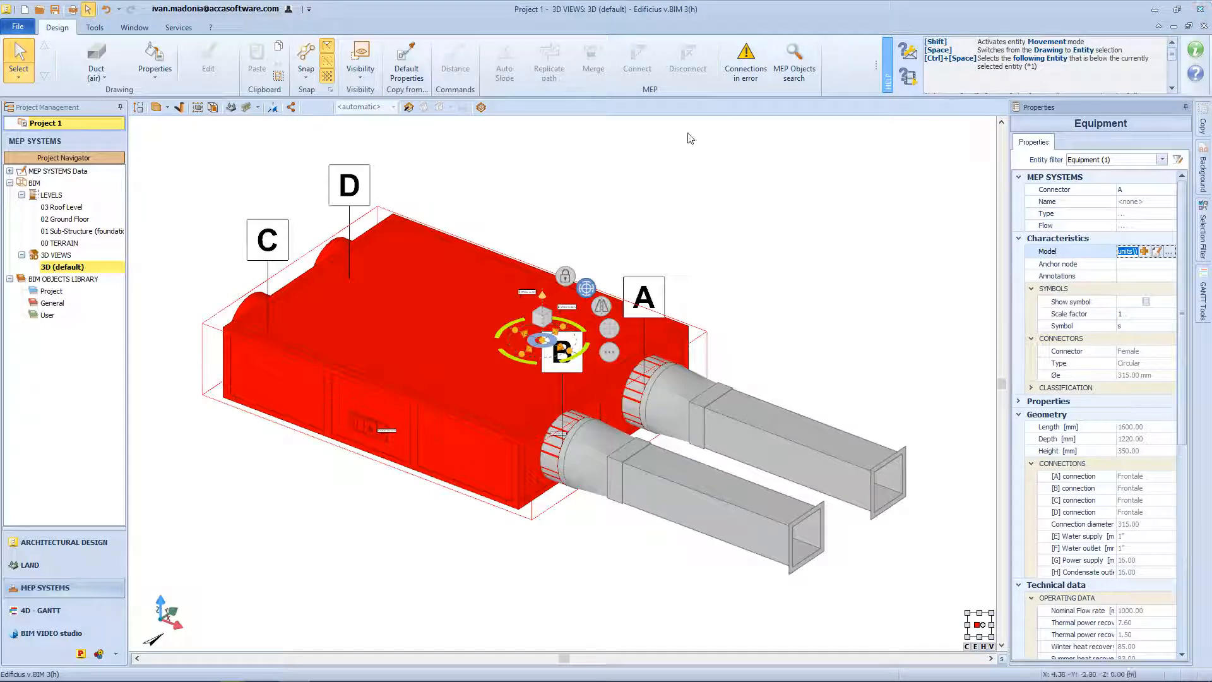
# Start placing a new piece of MEP equipment and open the assisted creation of a new model for it.
pyautogui.click(89, 63)
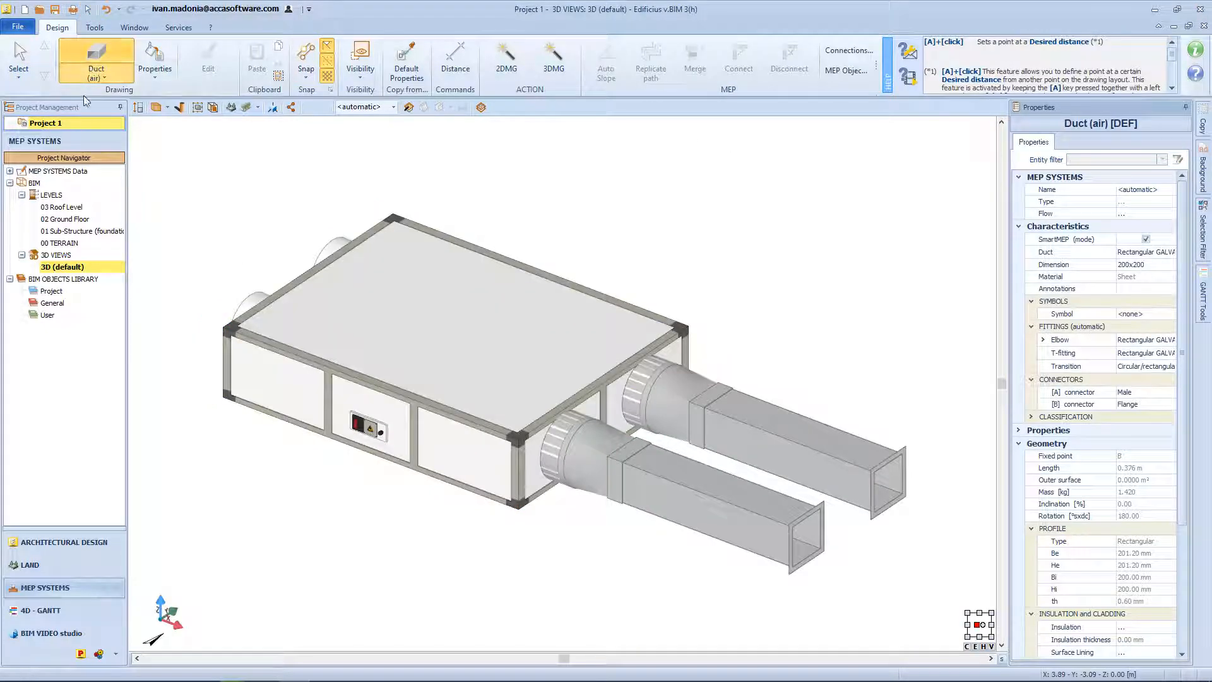
pyautogui.click(78, 77)
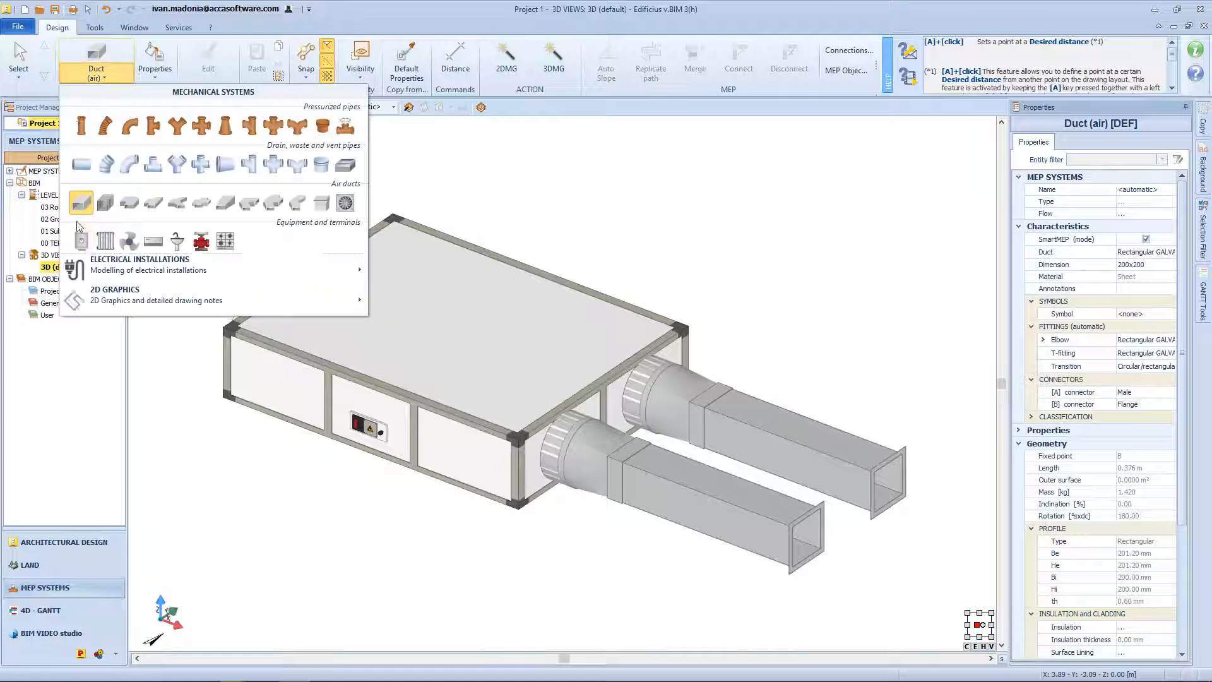
pyautogui.click(90, 243)
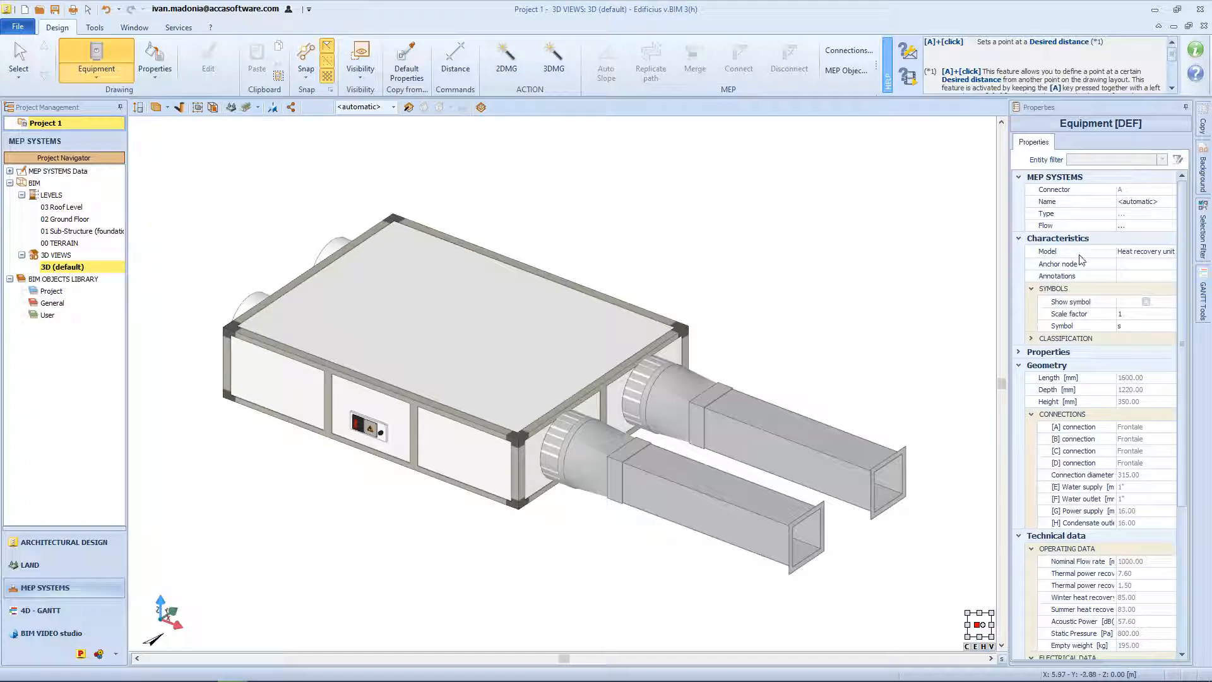
pyautogui.click(1146, 251)
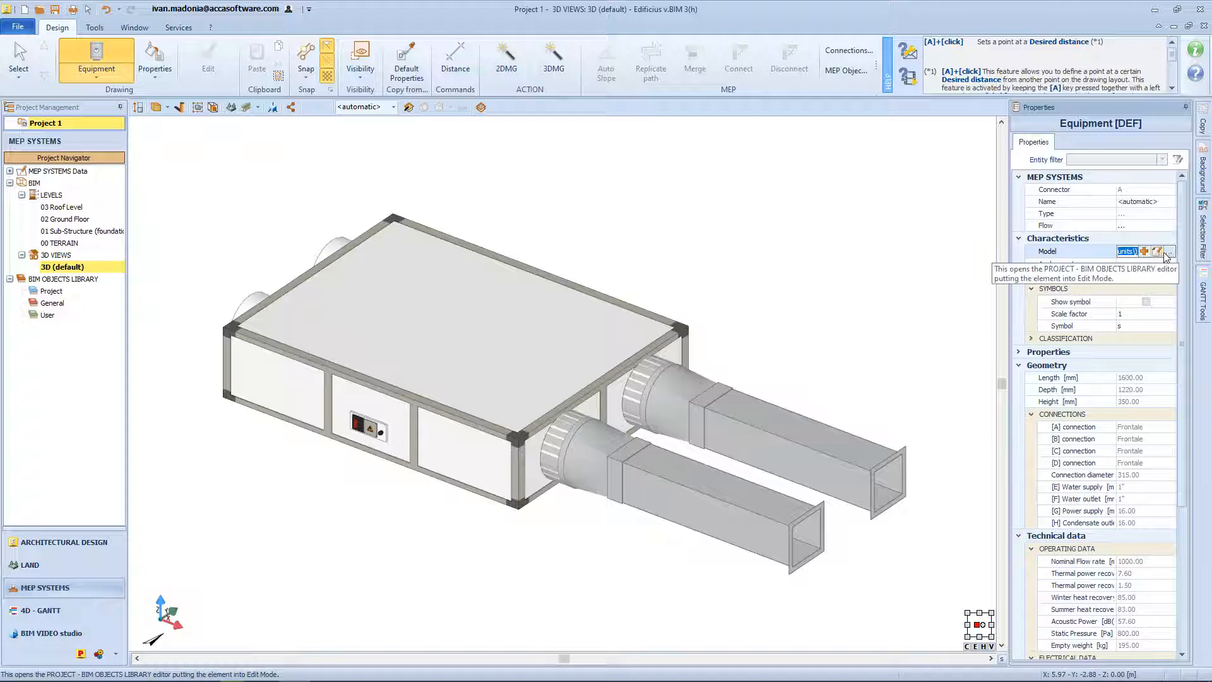
pyautogui.click(1169, 252)
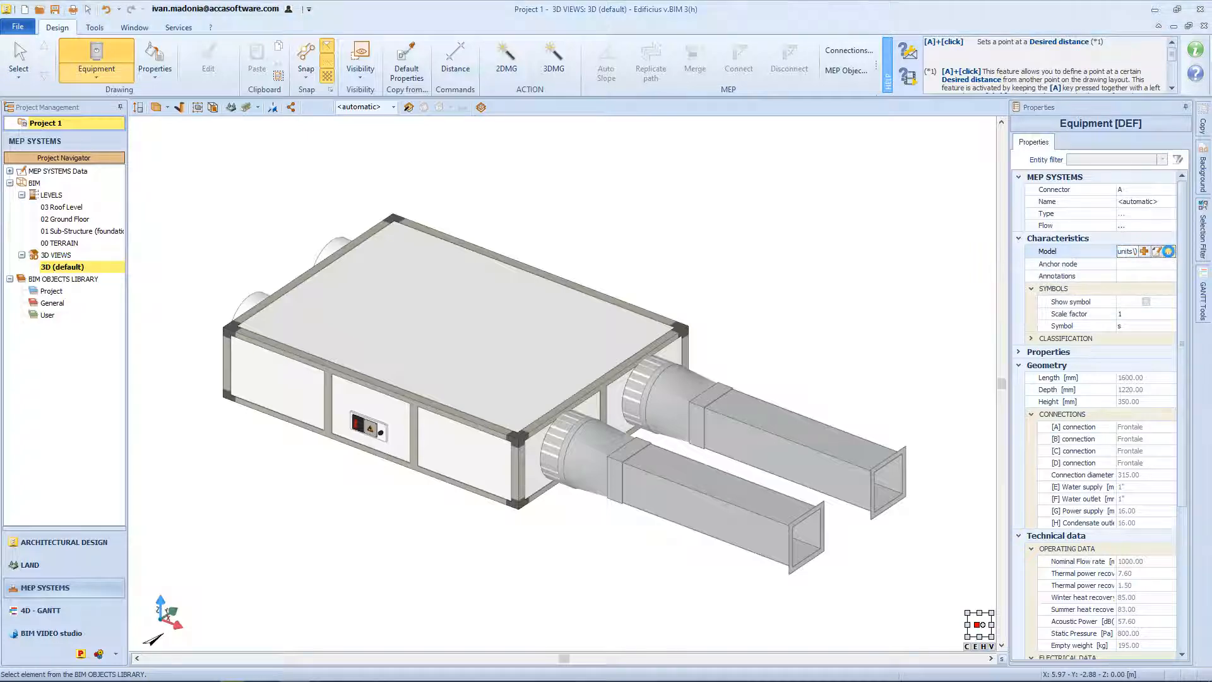
pyautogui.press('Escape')
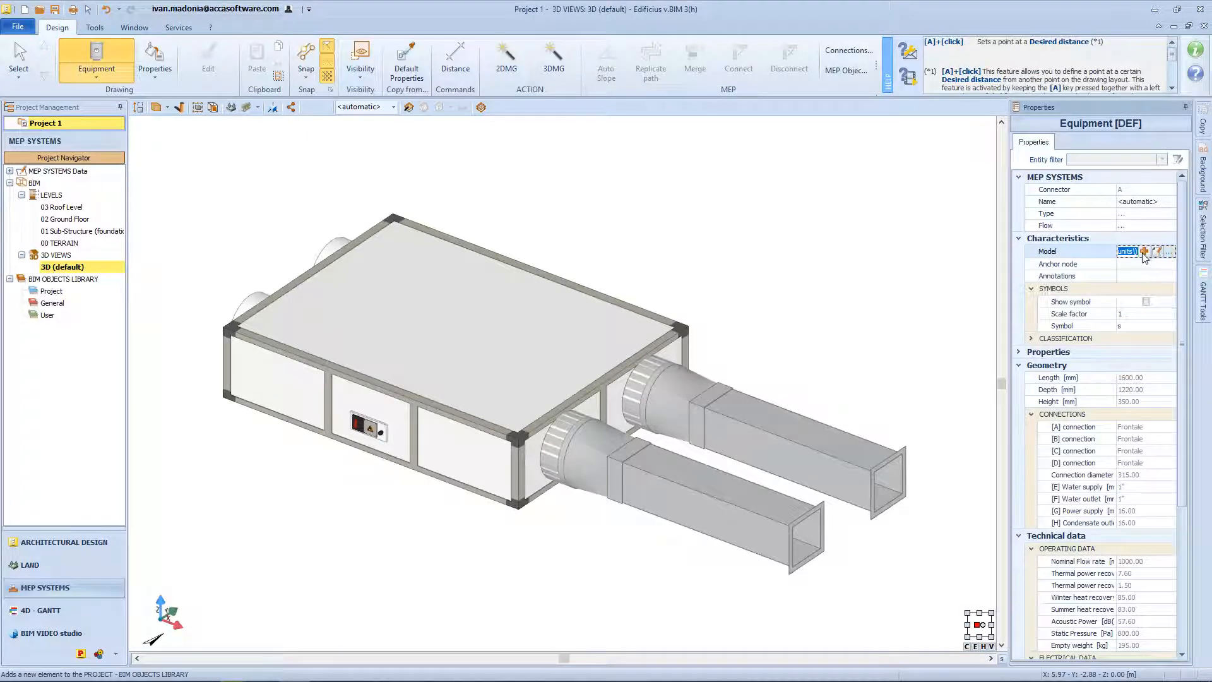
pyautogui.click(1145, 253)
pyautogui.click(1103, 280)
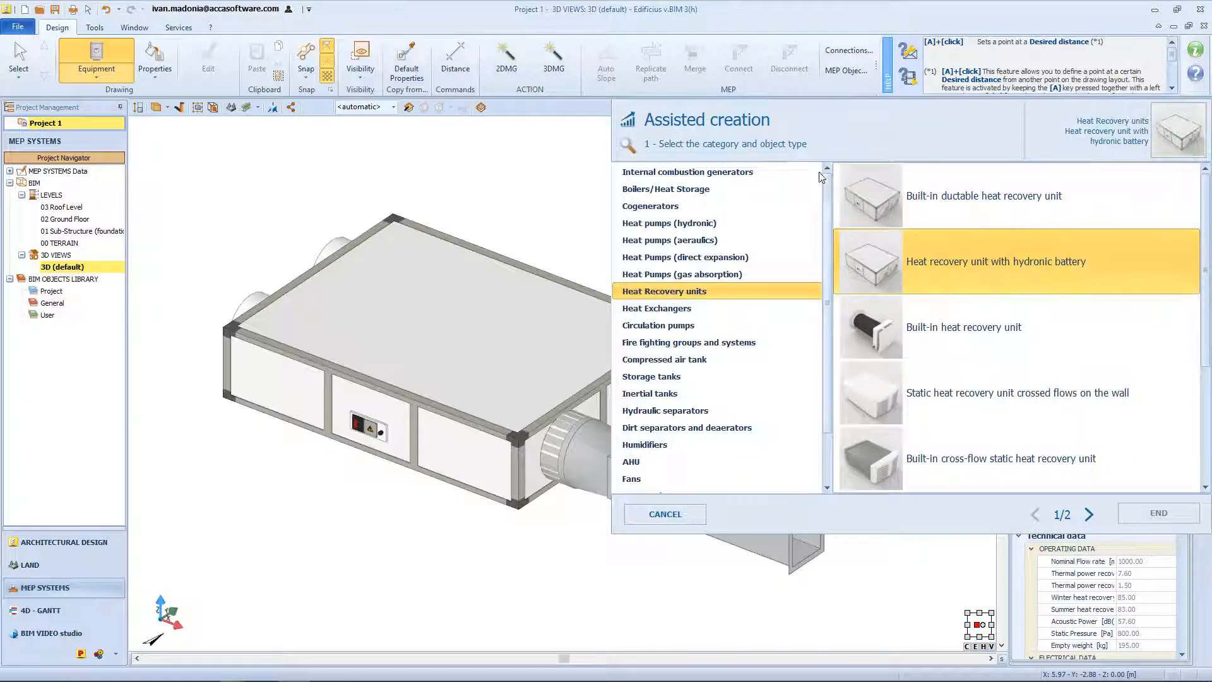
# Create a Floor-mounted air conditioner from the Monoblock air conditioning unit category, keeping its proposed characteristic data.
pyautogui.scroll(-3, 751, 417)
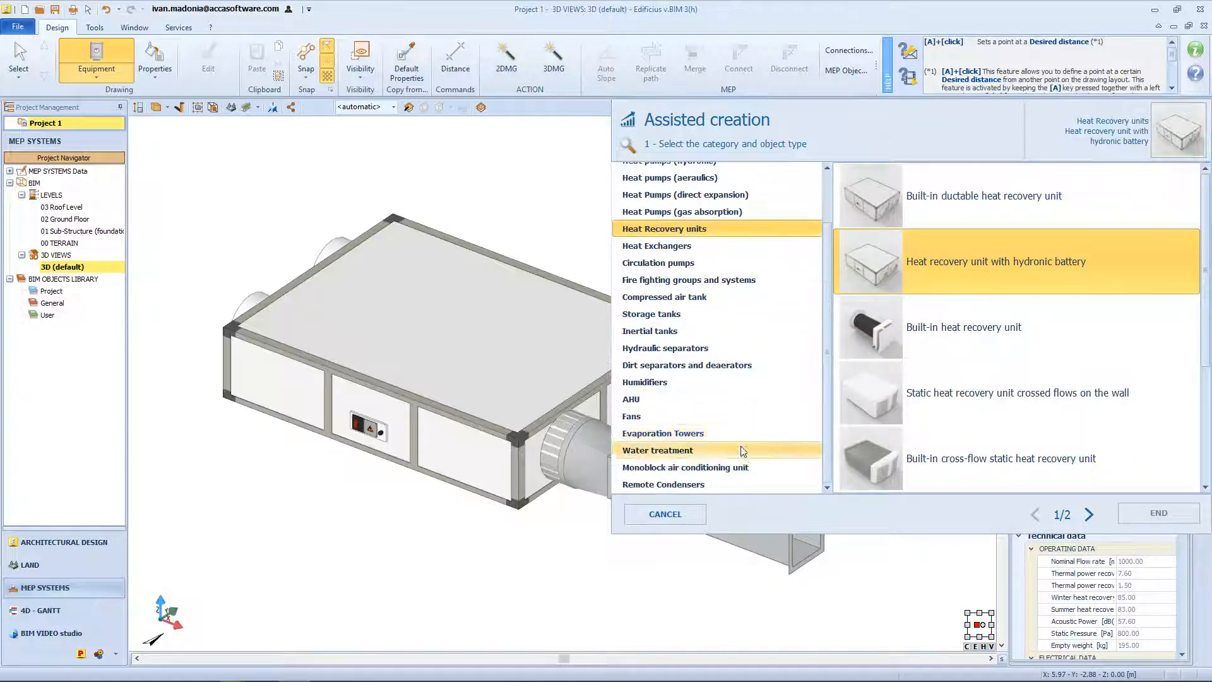
pyautogui.click(737, 452)
pyautogui.click(739, 416)
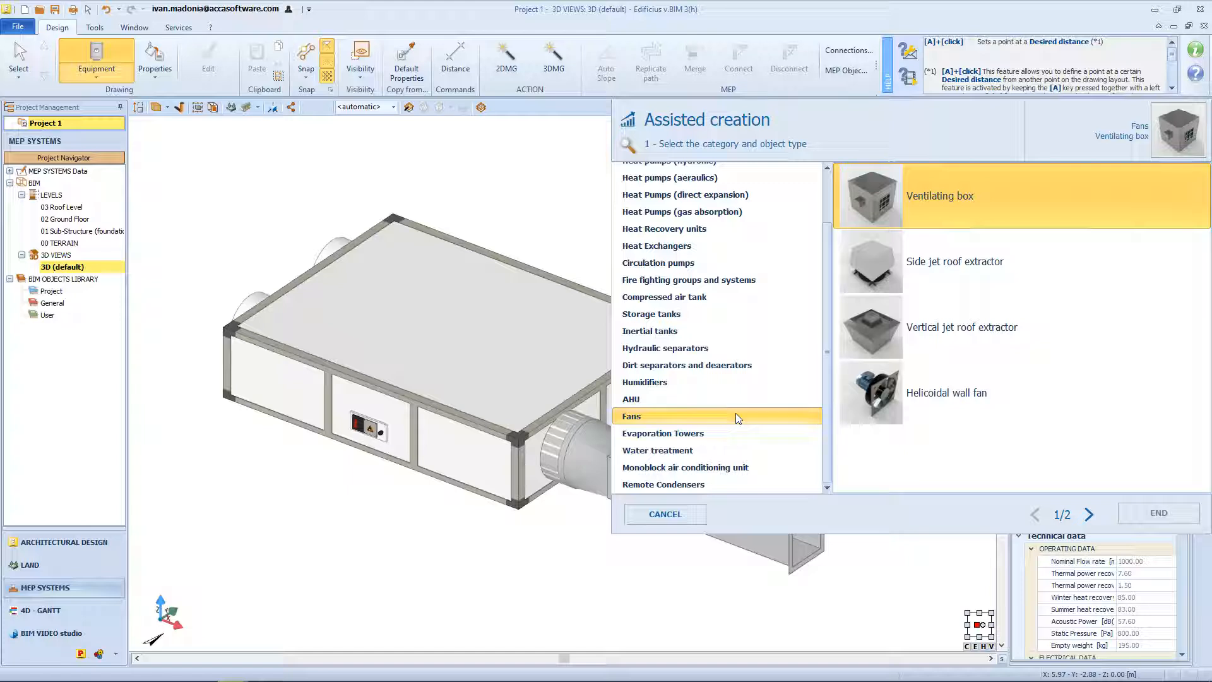
pyautogui.click(708, 467)
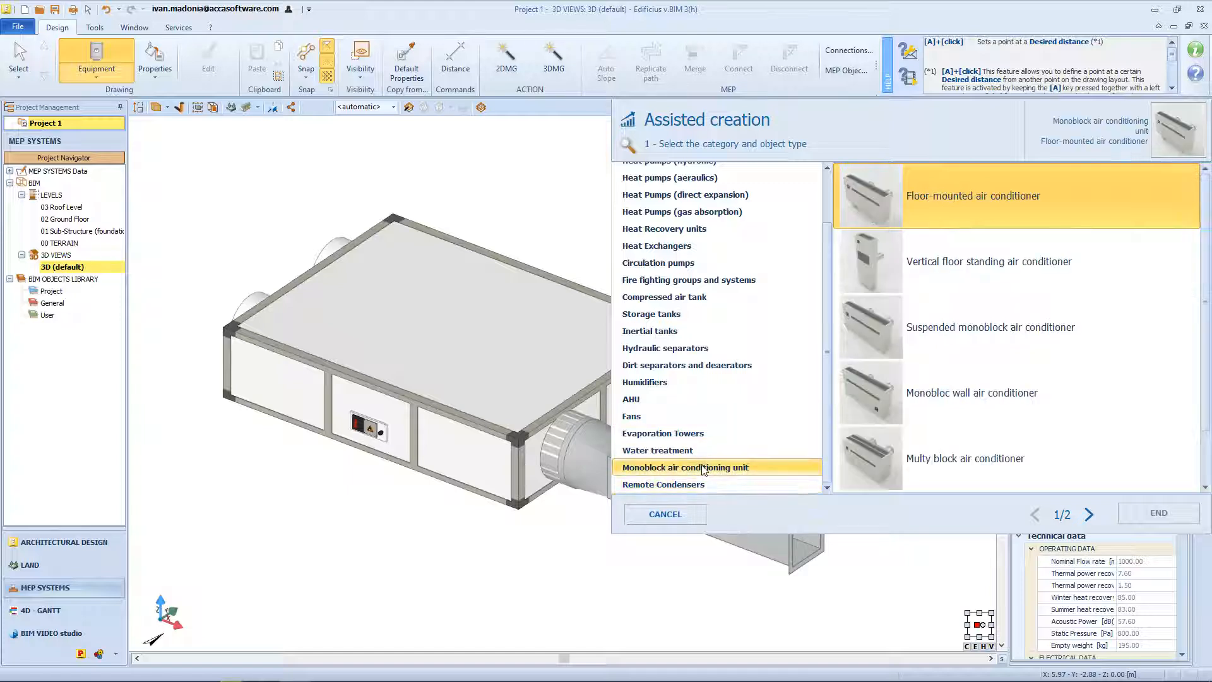
pyautogui.click(1089, 515)
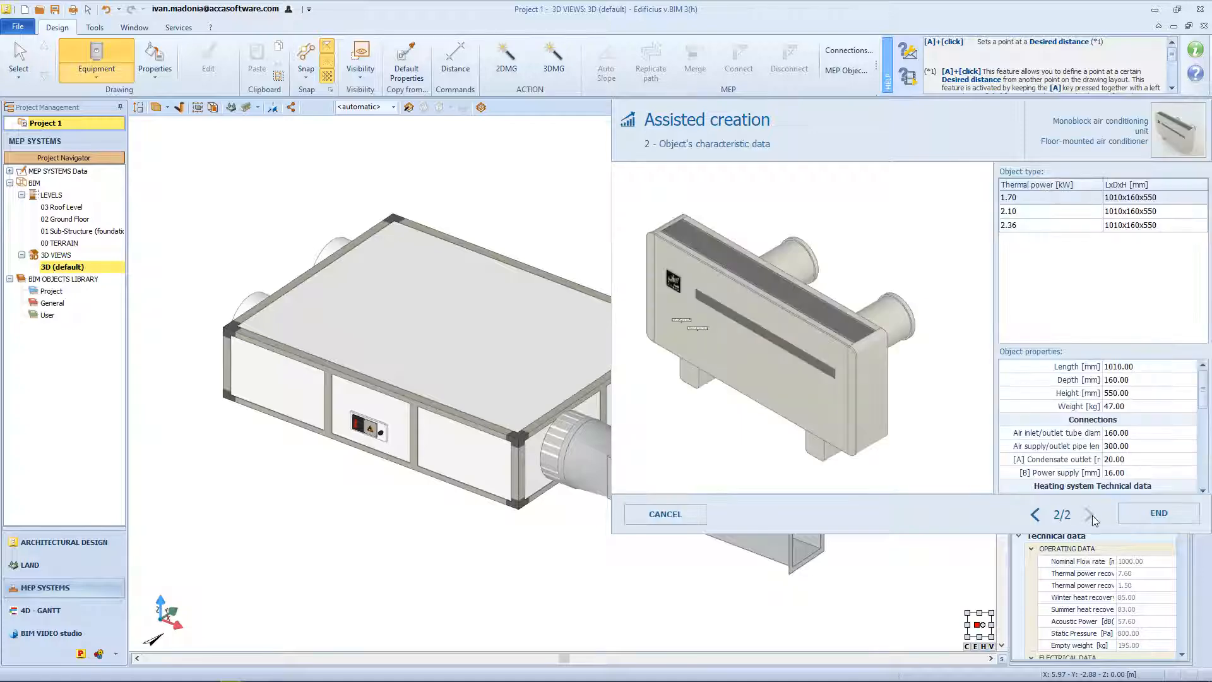
pyautogui.click(1140, 515)
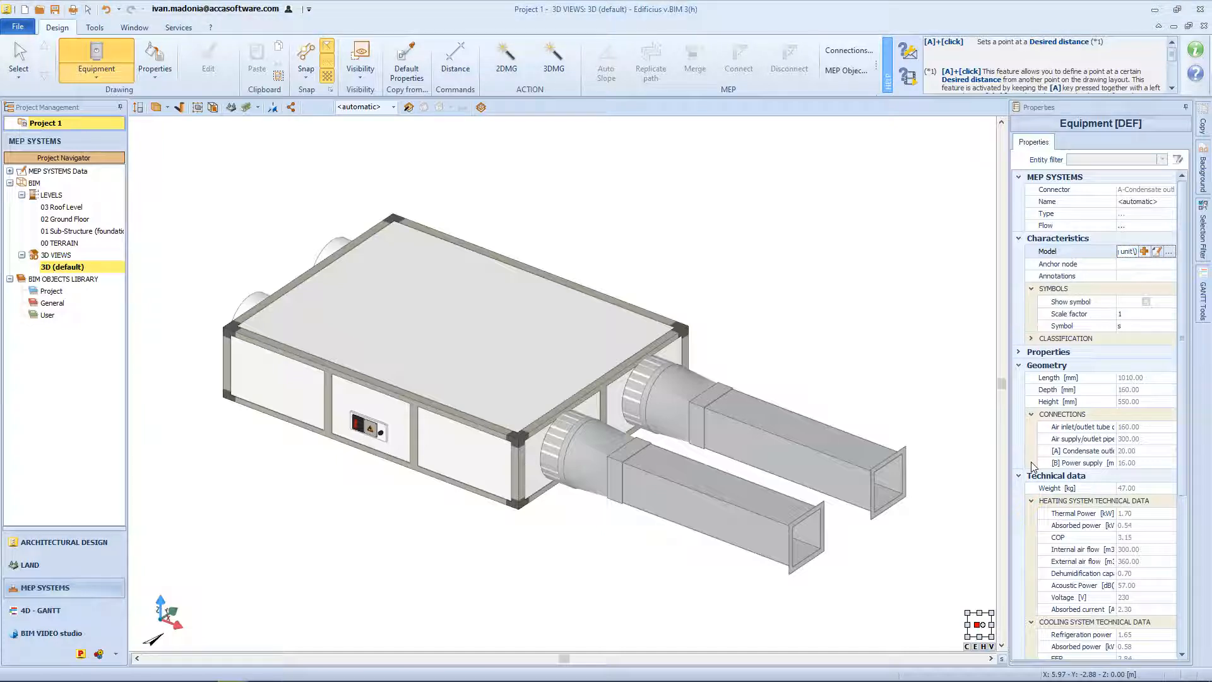
# Inspect the floor-mounted air conditioner from the project library in the element editor and close the editor.
pyautogui.click(1171, 253)
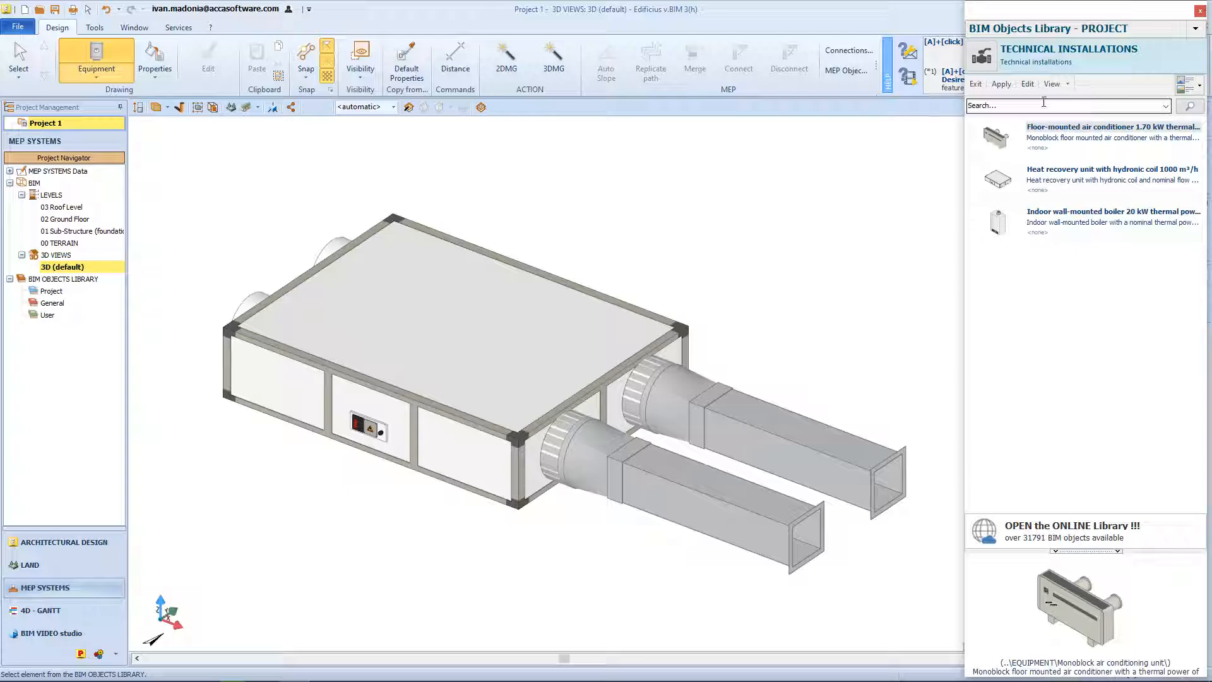
pyautogui.click(1028, 84)
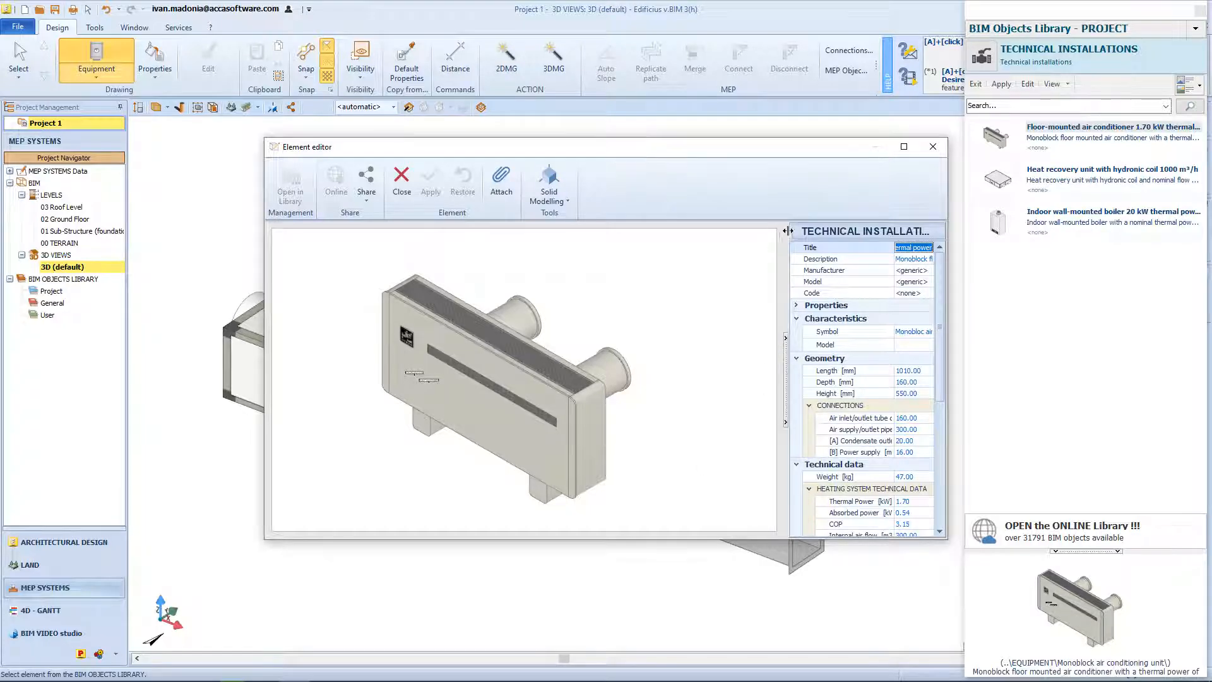
pyautogui.click(933, 147)
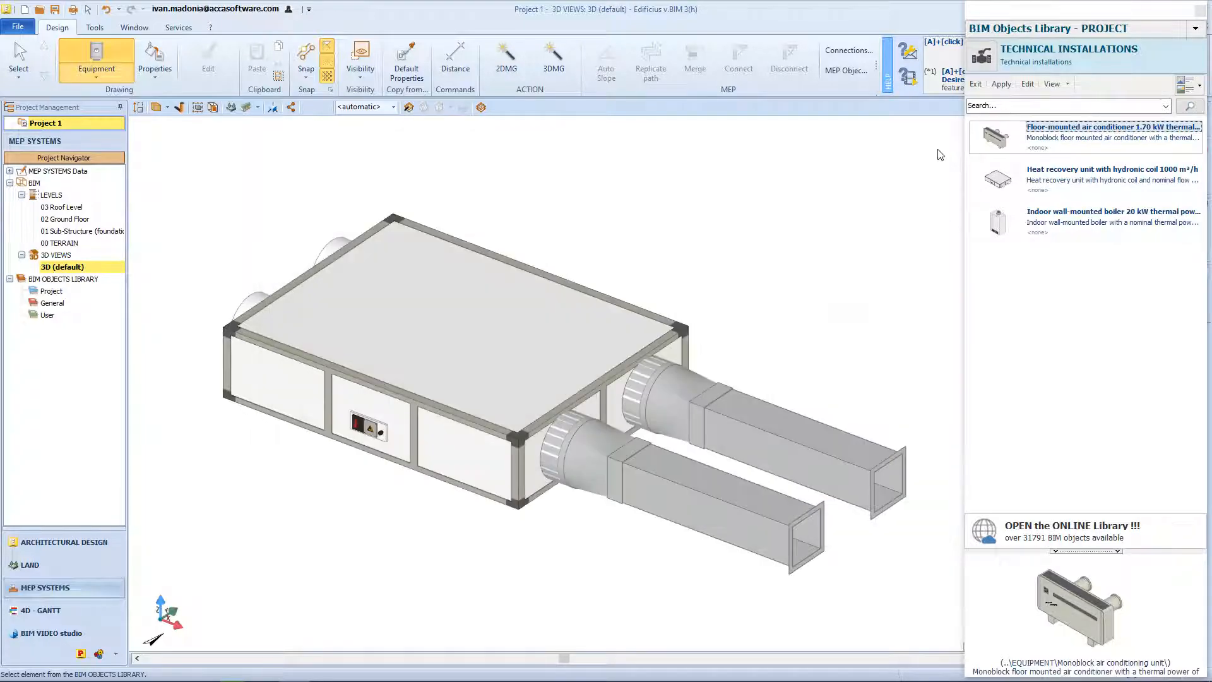
# Find the Multifunction hydraulic separator with insulation DN 40 (1 1/2") in the online library and download it in Edificius format.
pyautogui.click(1021, 536)
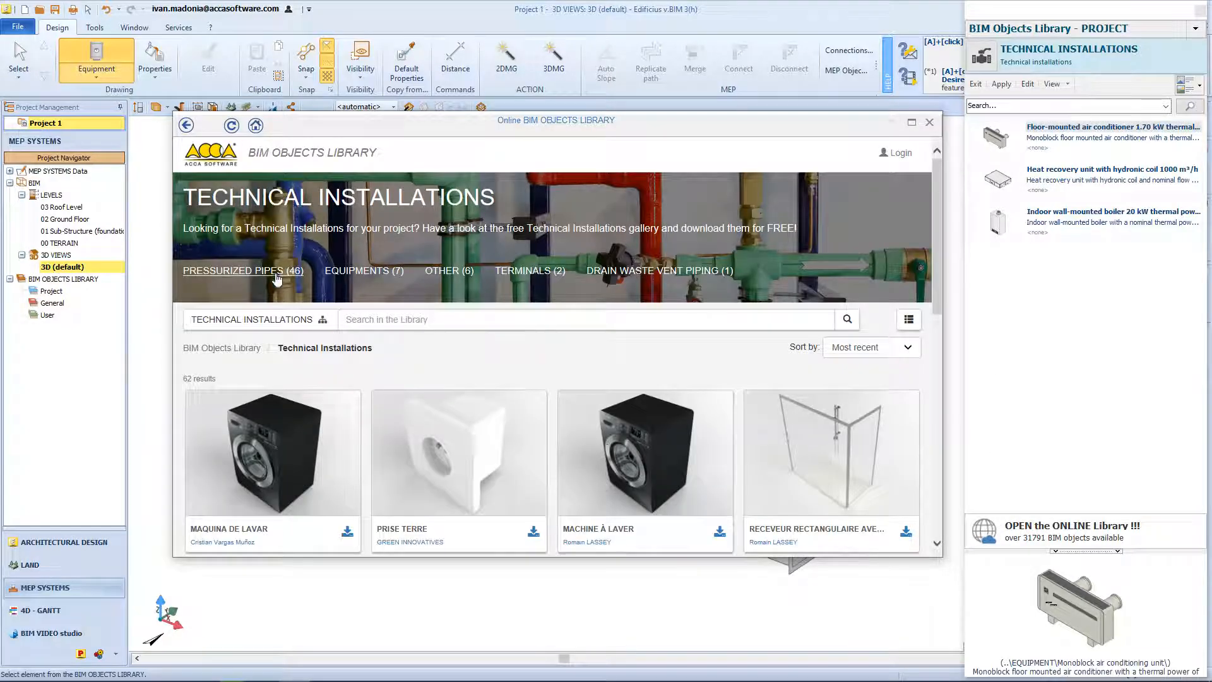
pyautogui.click(221, 270)
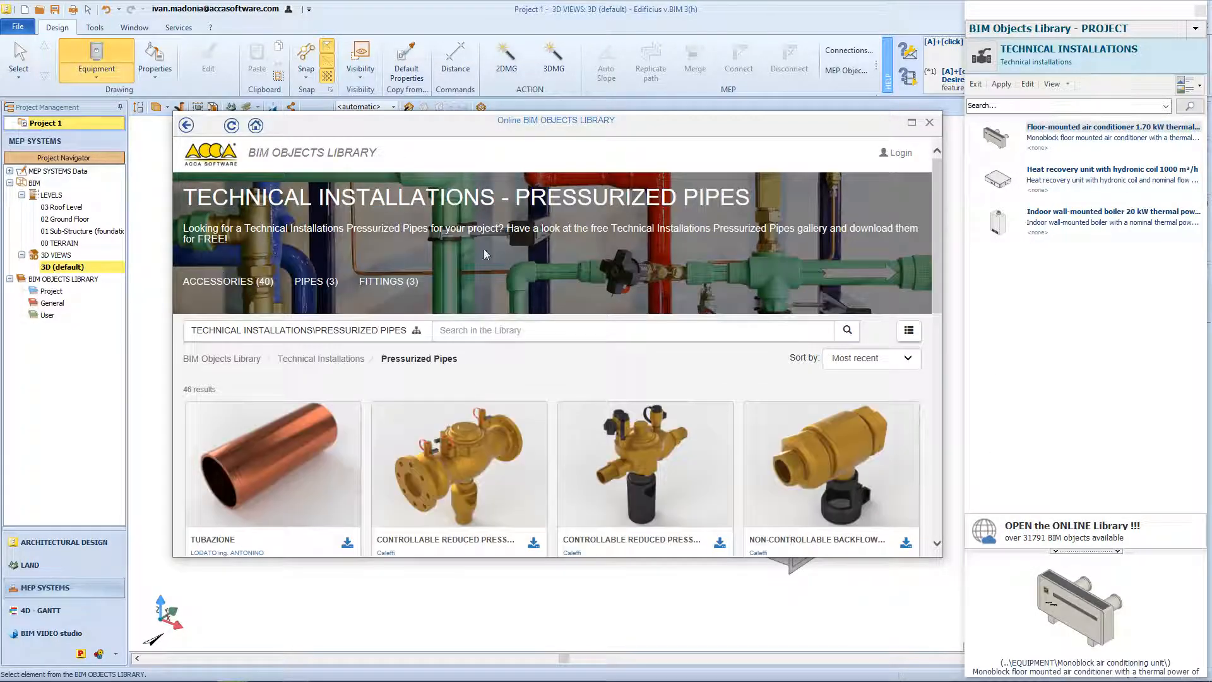
pyautogui.click(912, 122)
pyautogui.click(350, 243)
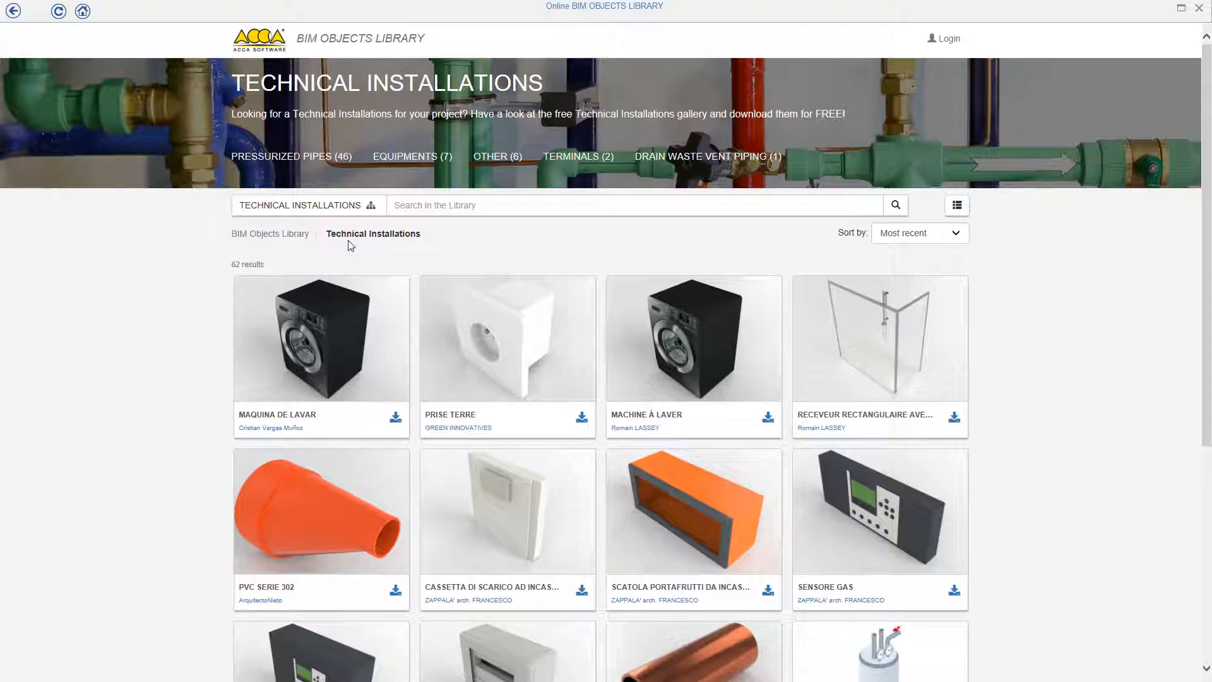
pyautogui.scroll(-5, 495, 352)
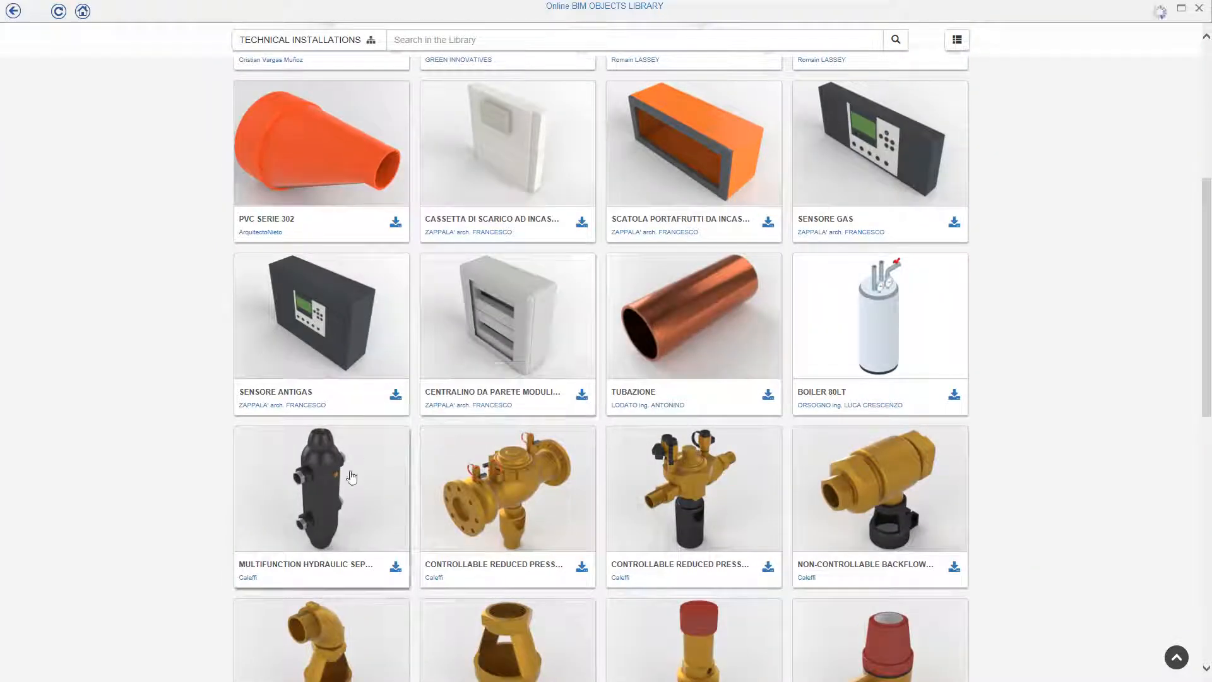
pyautogui.click(352, 477)
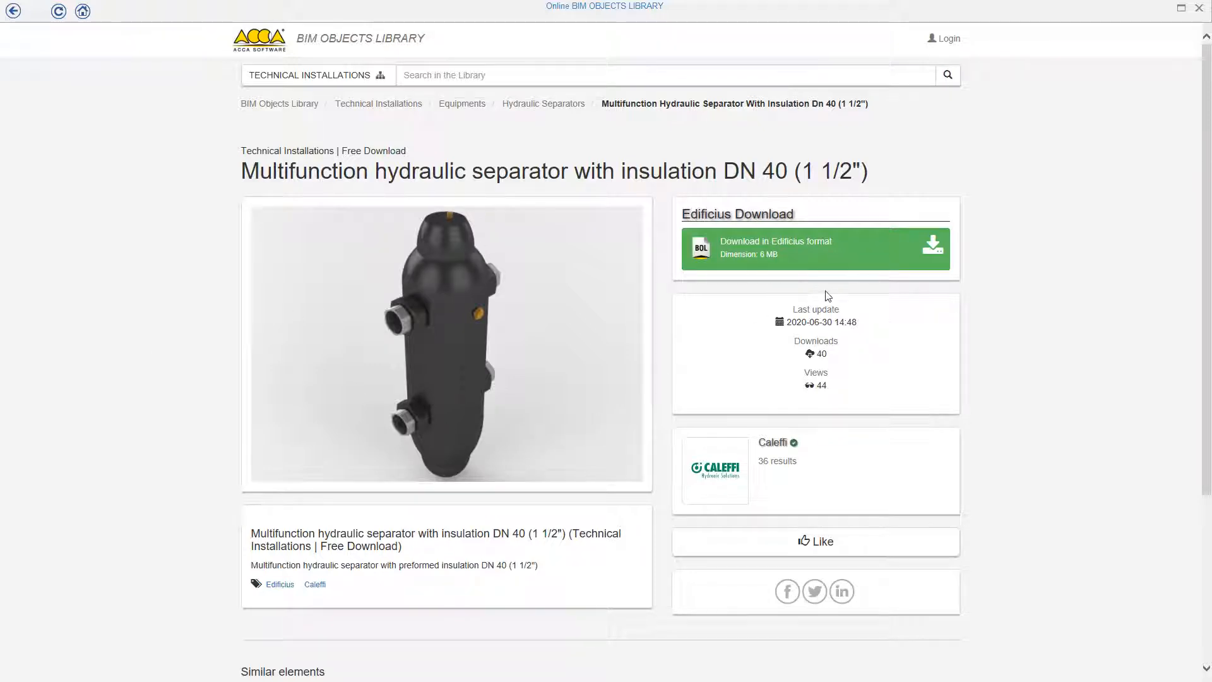
pyautogui.click(845, 264)
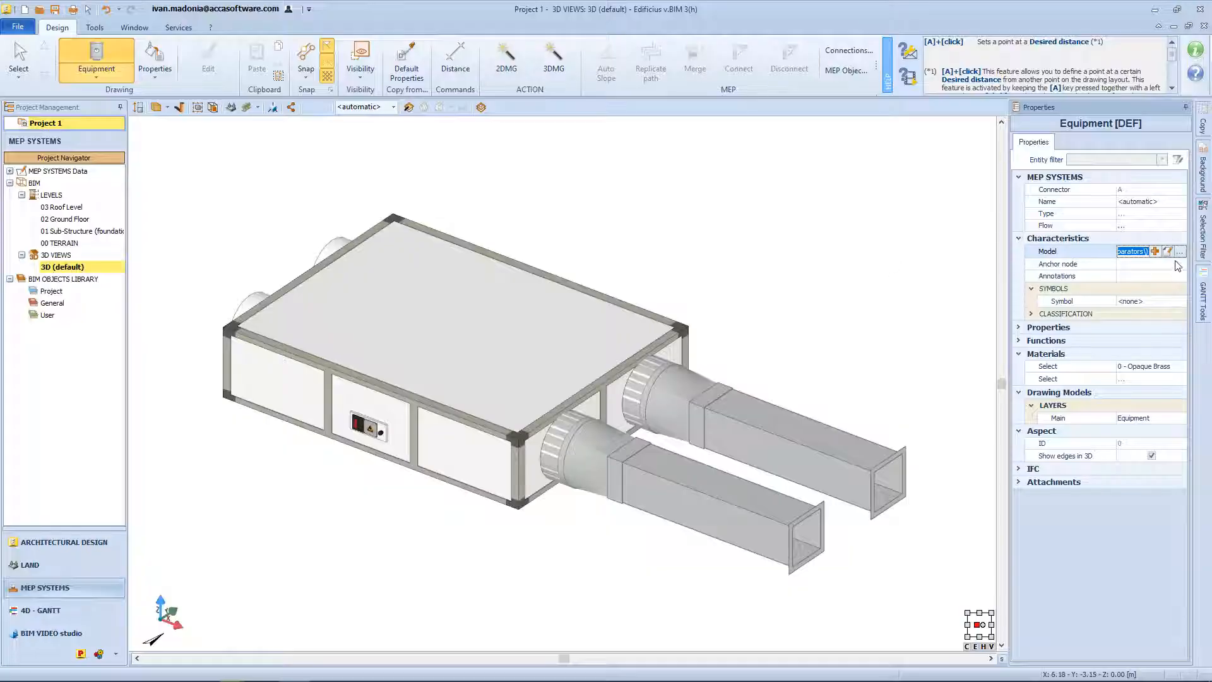
# Check the downloaded hydraulic separator in the project library and place it in the 3D view beside the heat recovery unit.
pyautogui.click(1179, 251)
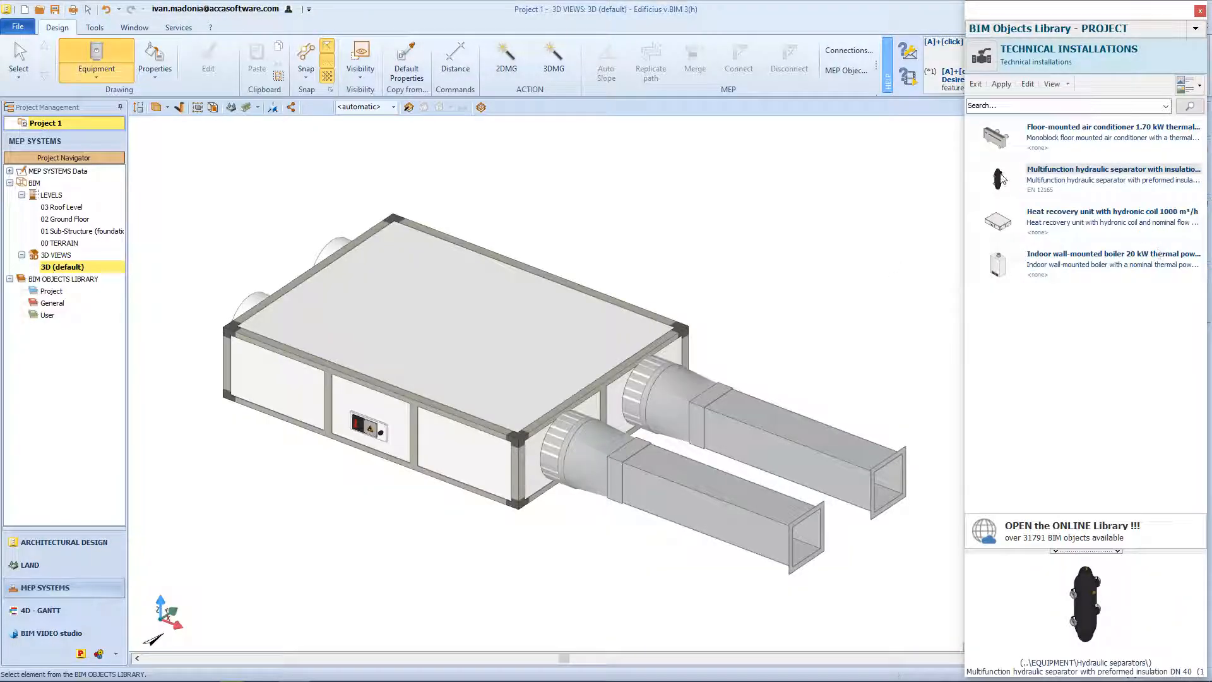
pyautogui.click(1199, 11)
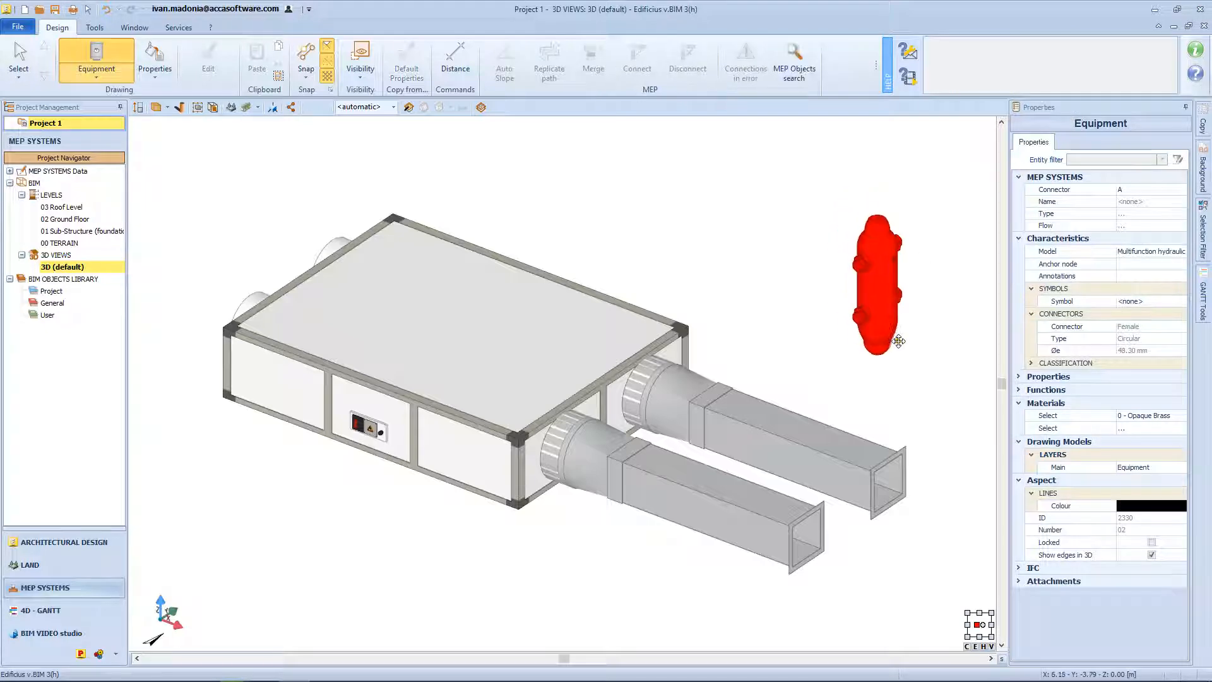
pyautogui.click(905, 320)
pyautogui.scroll(5, 905, 320)
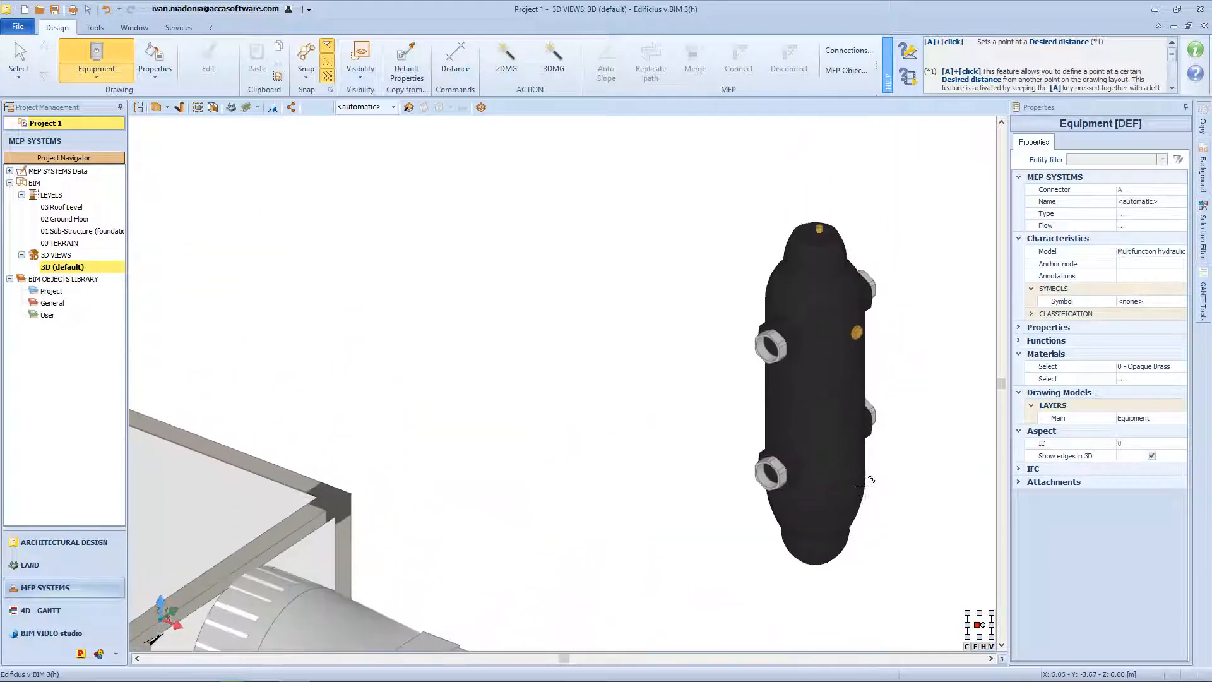
pyautogui.press('Escape')
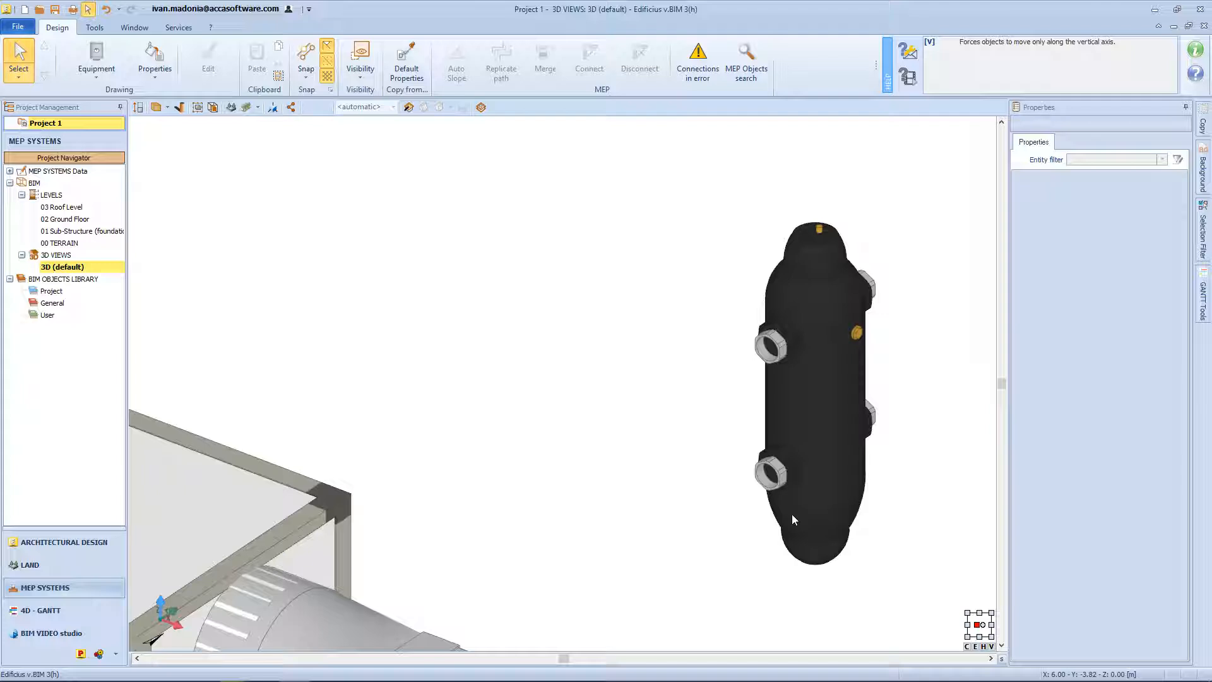
# Select the placed separator, reopen the online library from its model property and browse the technical installations and their Equipments category.
pyautogui.click(823, 463)
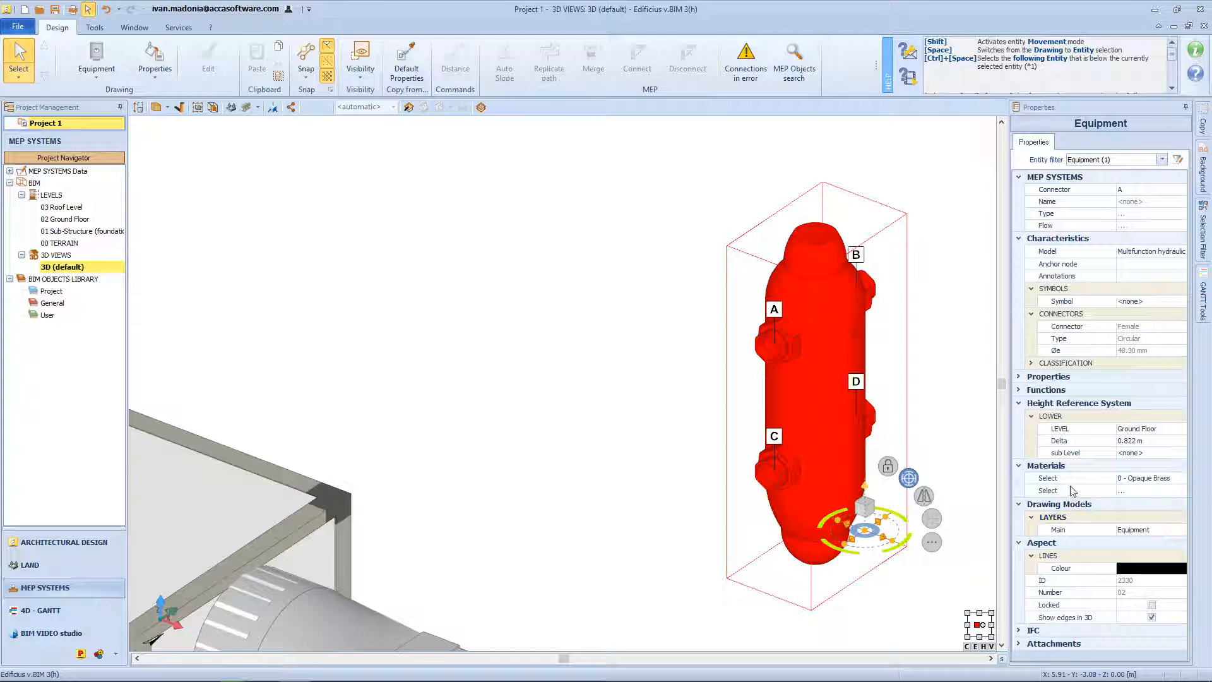
pyautogui.click(1161, 252)
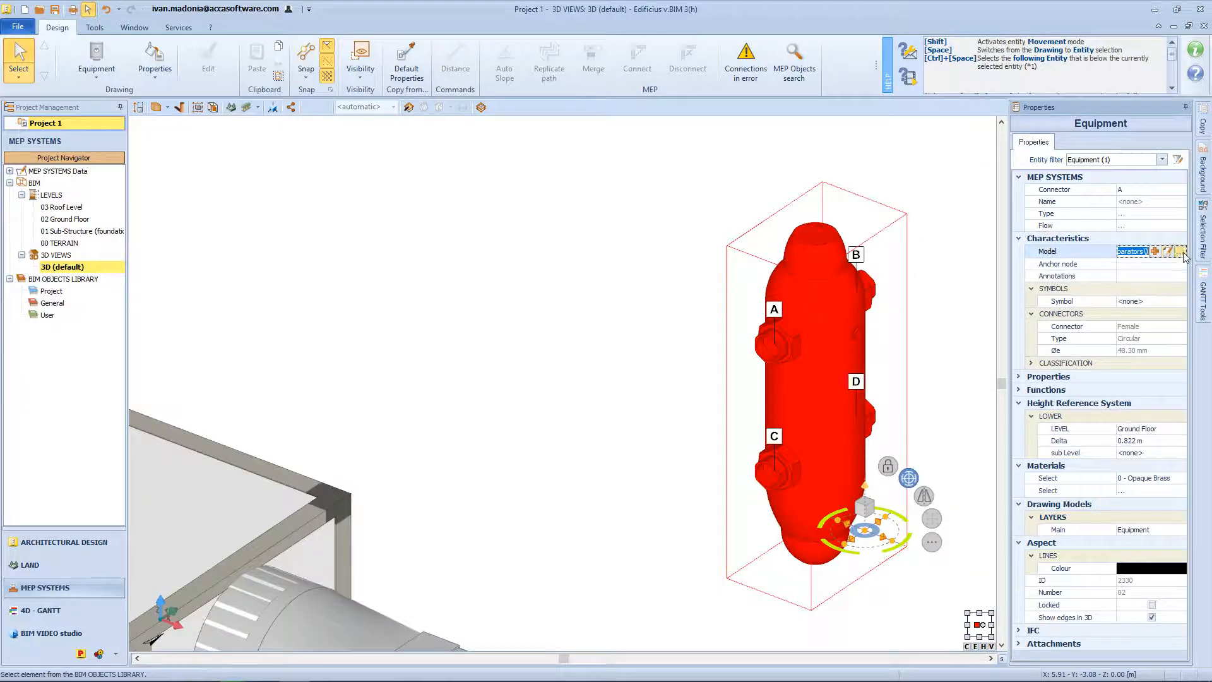
pyautogui.click(1179, 251)
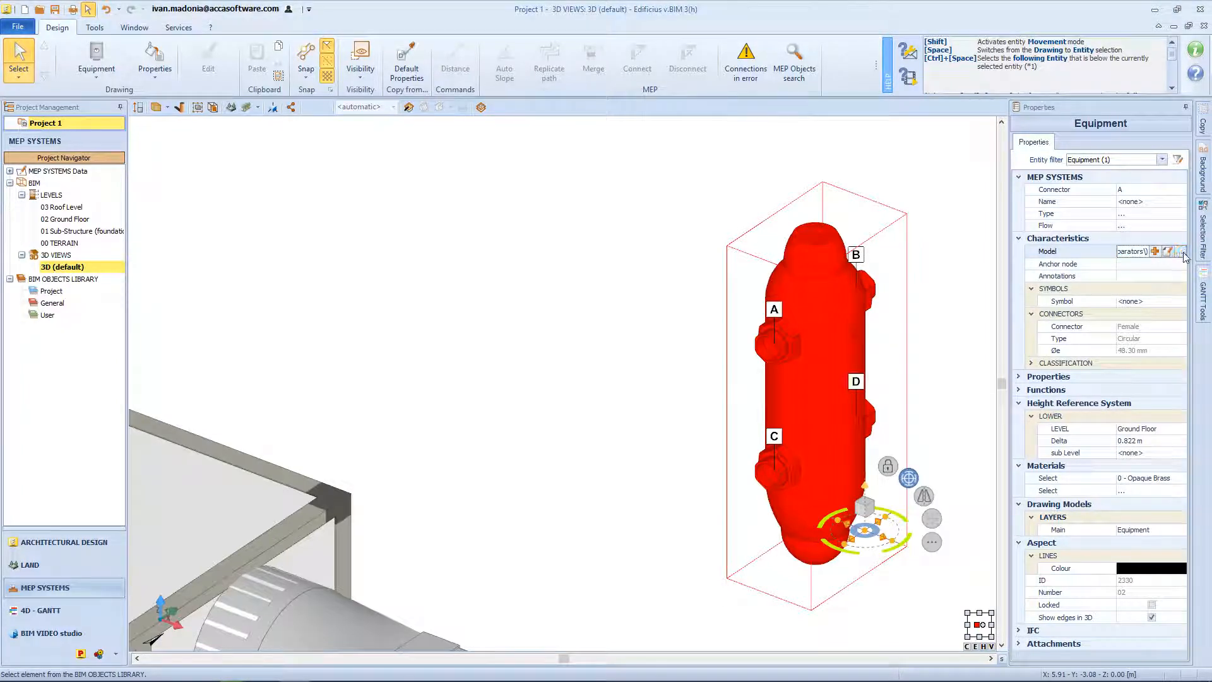
pyautogui.click(1091, 528)
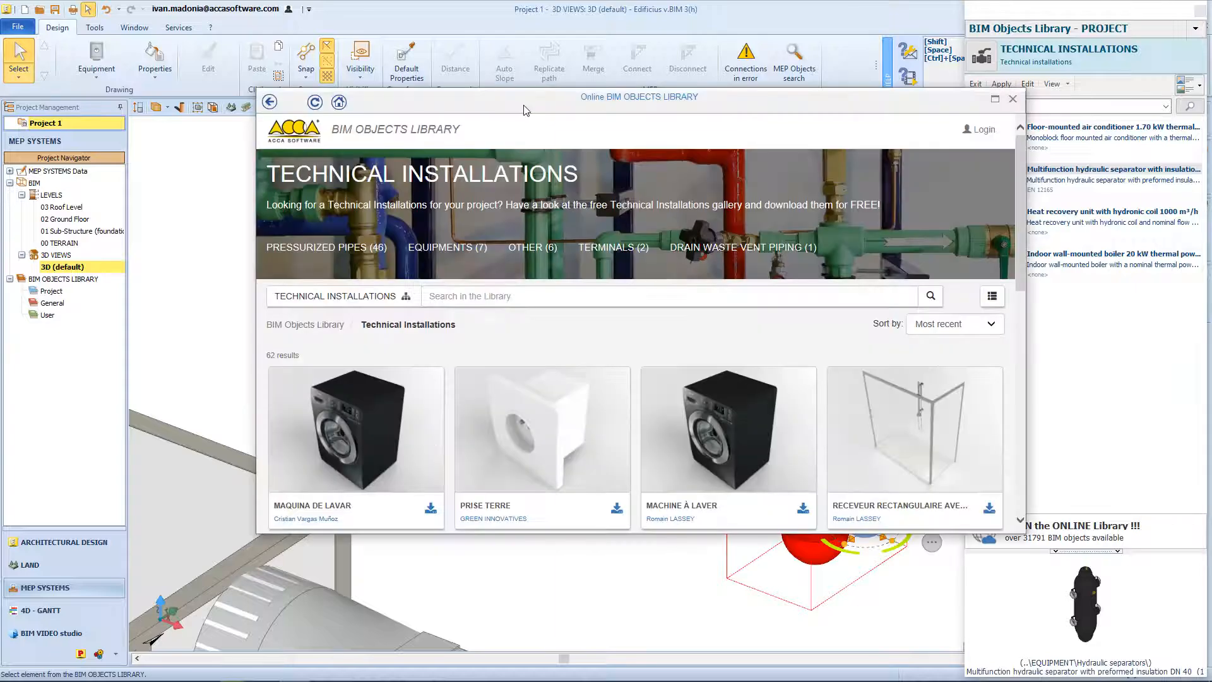
pyautogui.scroll(-10, 552, 350)
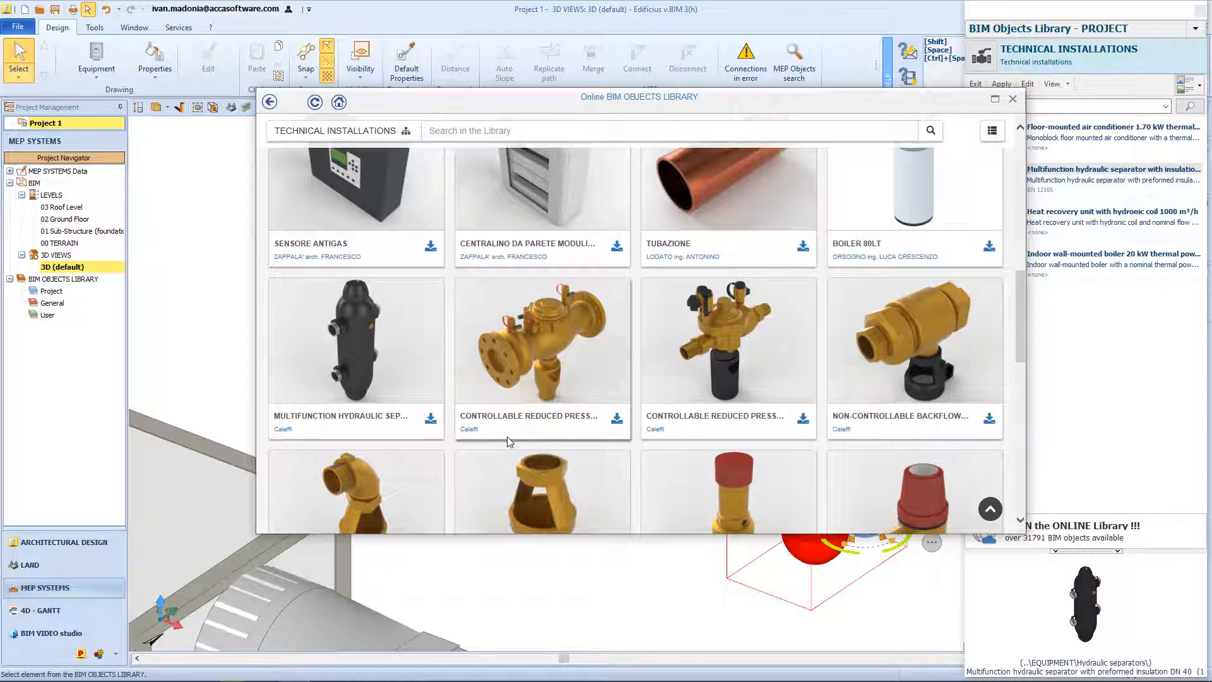
pyautogui.scroll(10, 510, 441)
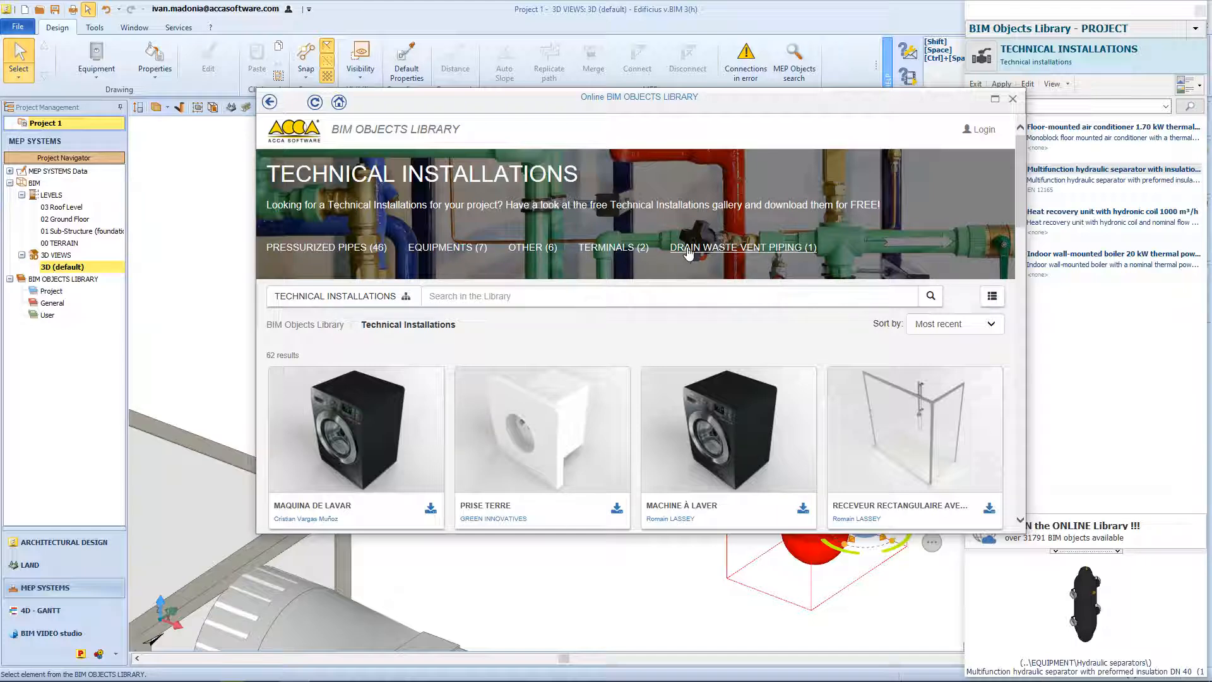
pyautogui.click(468, 249)
pyautogui.scroll(-3, 458, 334)
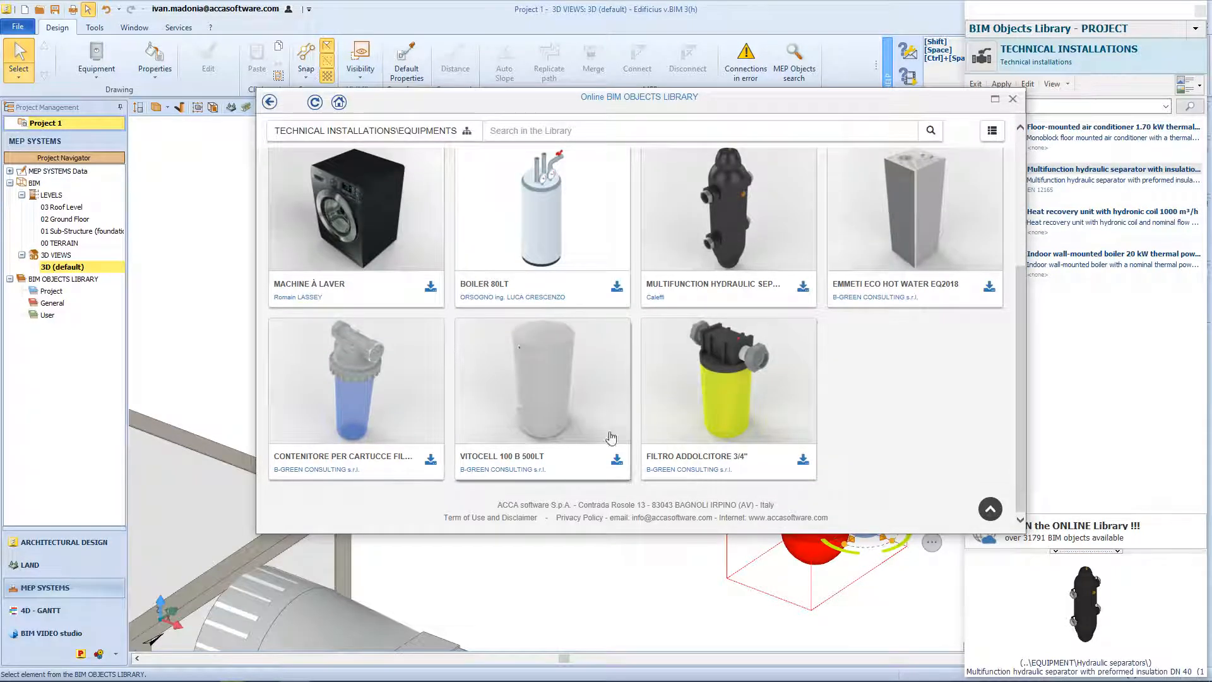
# Open the Caleffi company page in the online library and browse its published items.
pyautogui.click(657, 298)
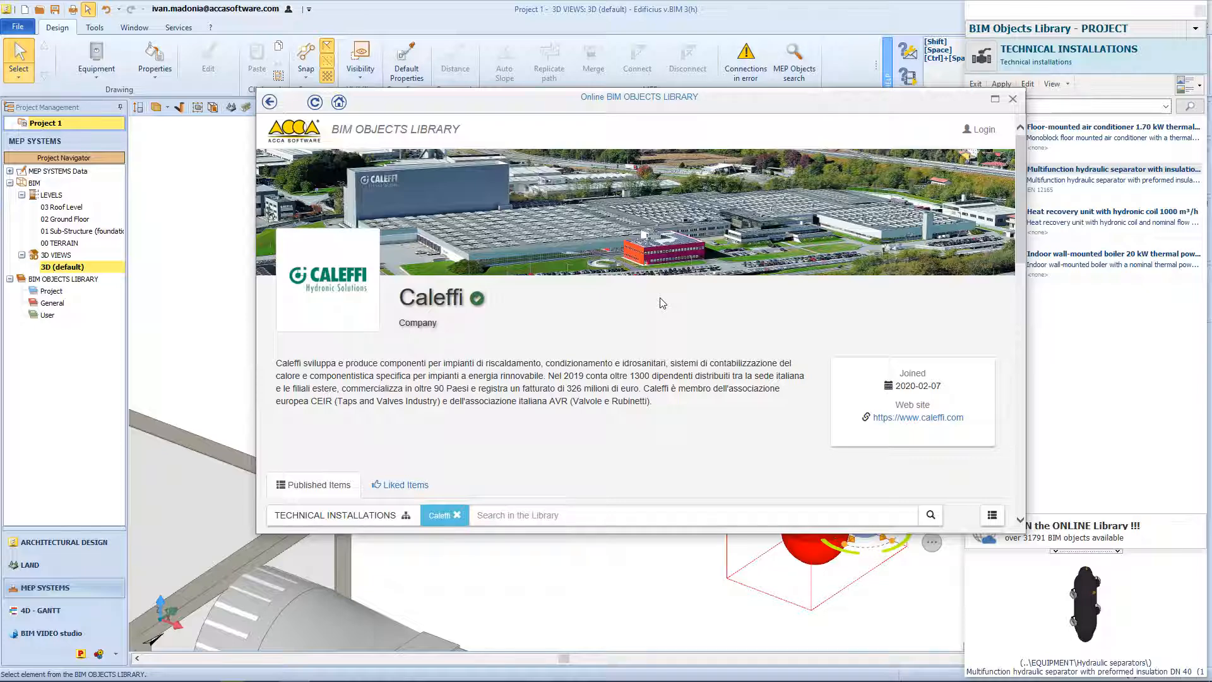
pyautogui.scroll(-15, 661, 304)
pyautogui.scroll(-7, 662, 304)
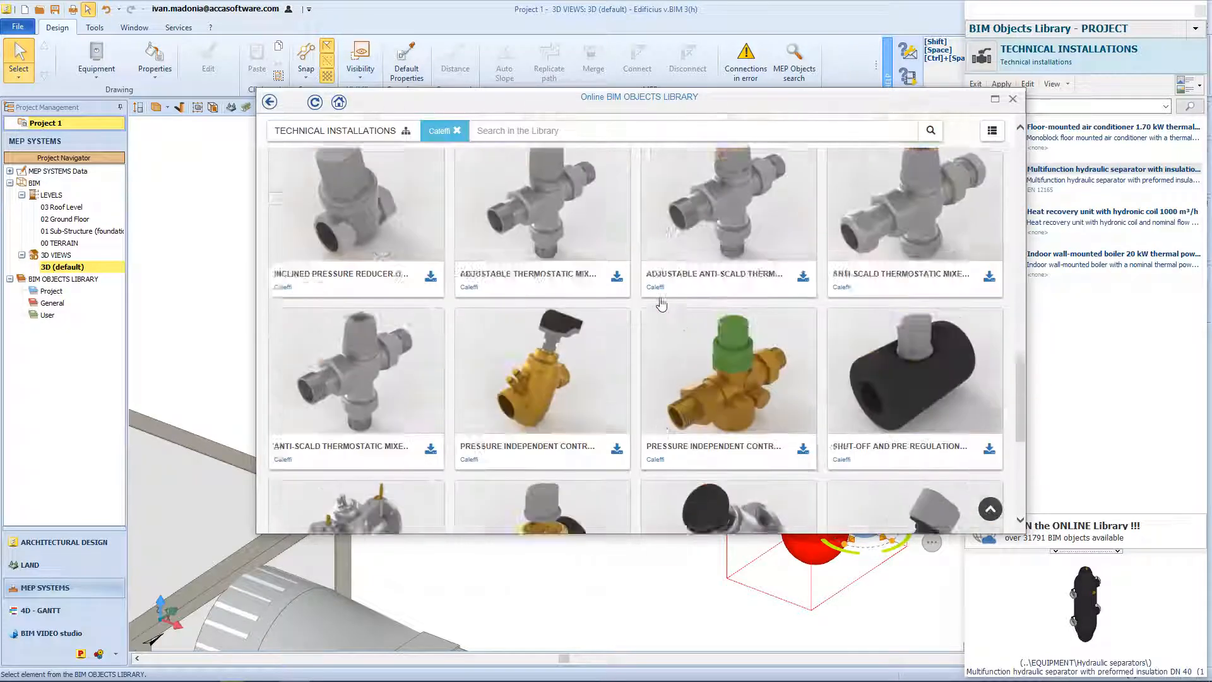
pyautogui.scroll(8, 661, 303)
pyautogui.scroll(10, 661, 303)
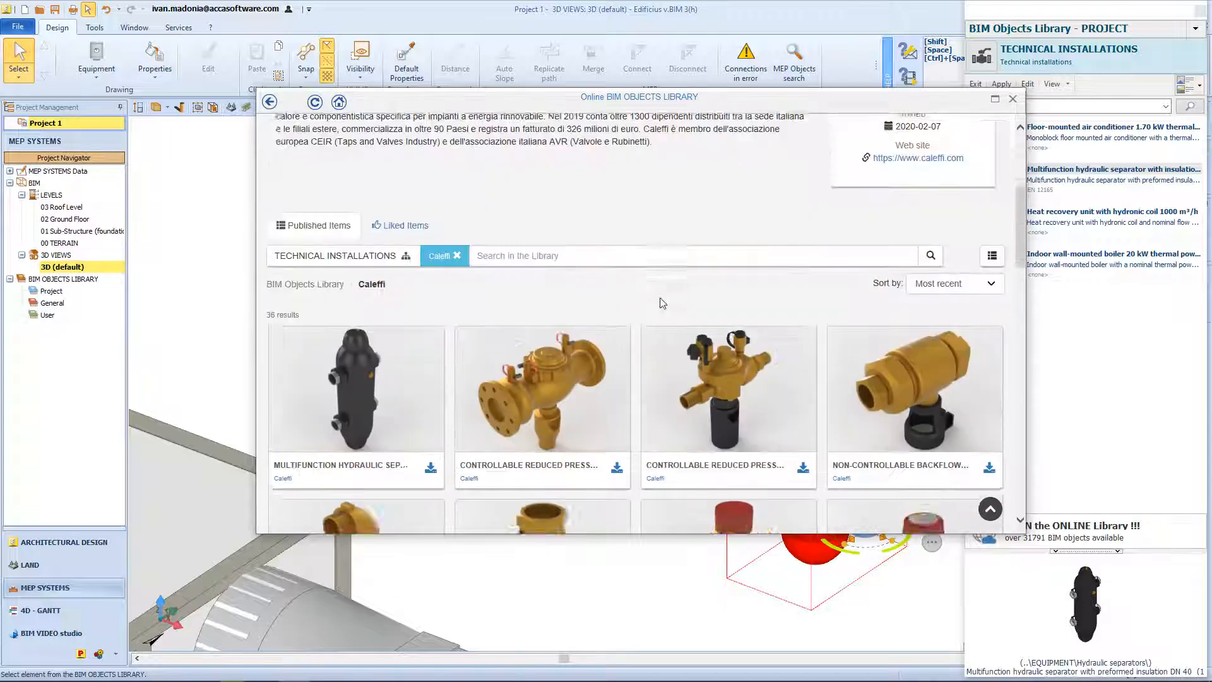
# Return from the Caleffi page to the Equipments category of the online library and review its items and sorting options.
pyautogui.click(271, 103)
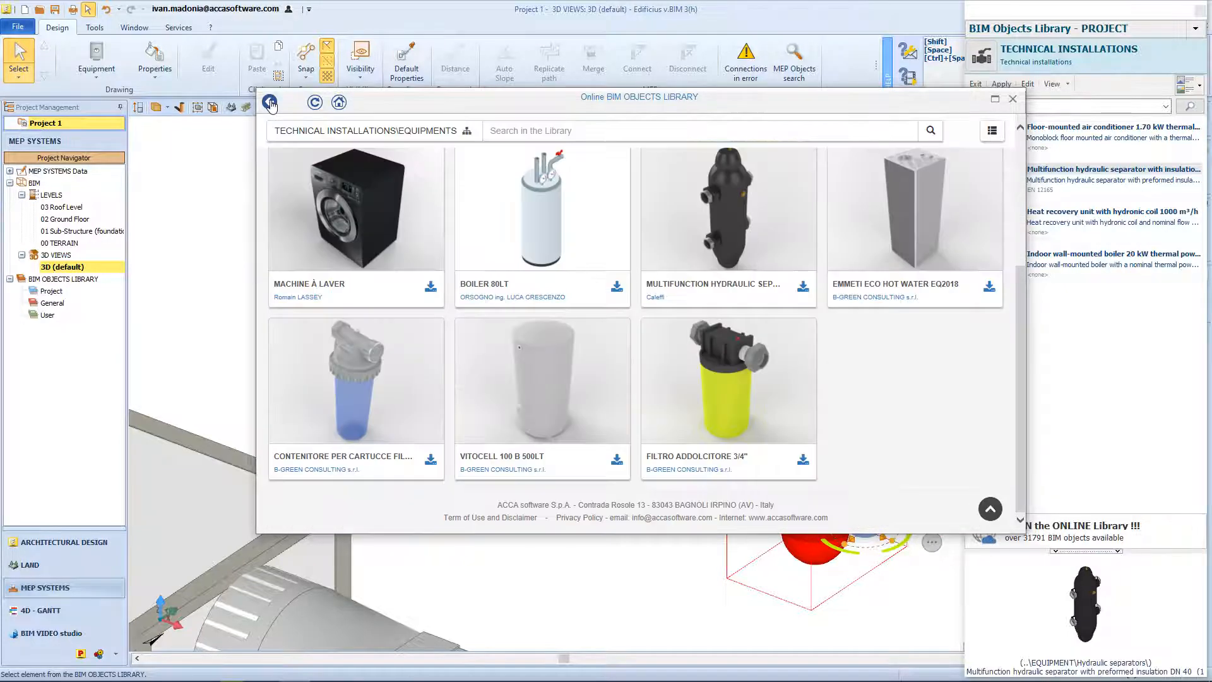
pyautogui.scroll(5, 708, 400)
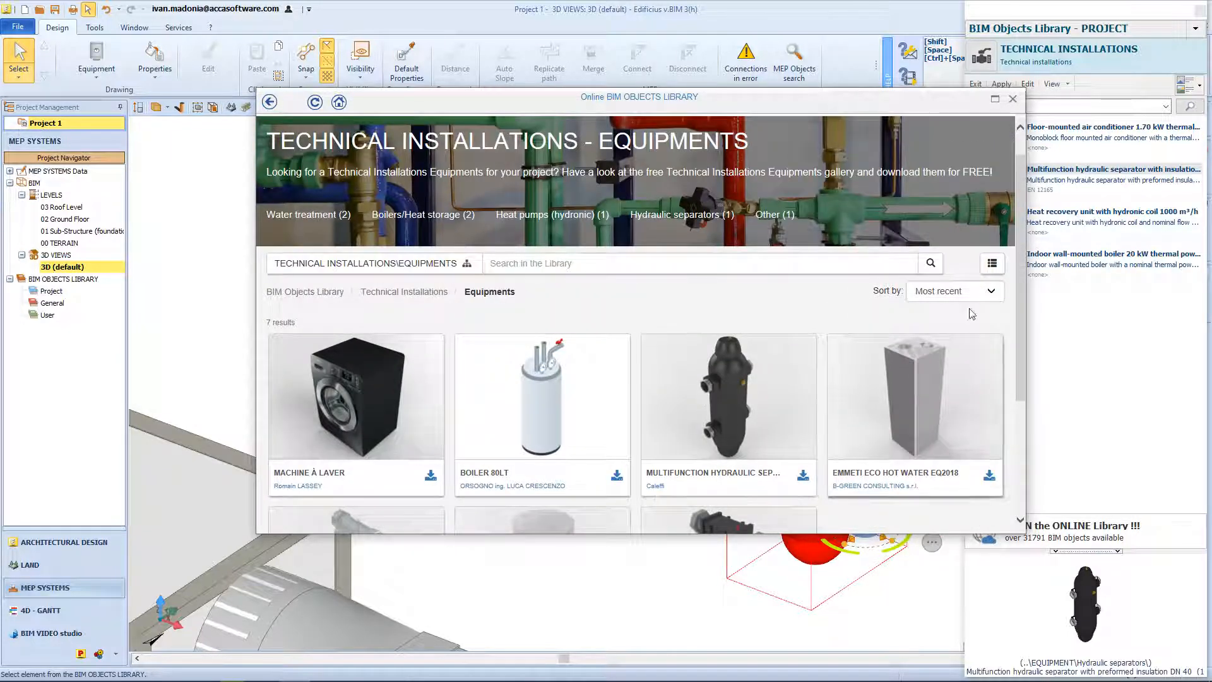
pyautogui.click(988, 292)
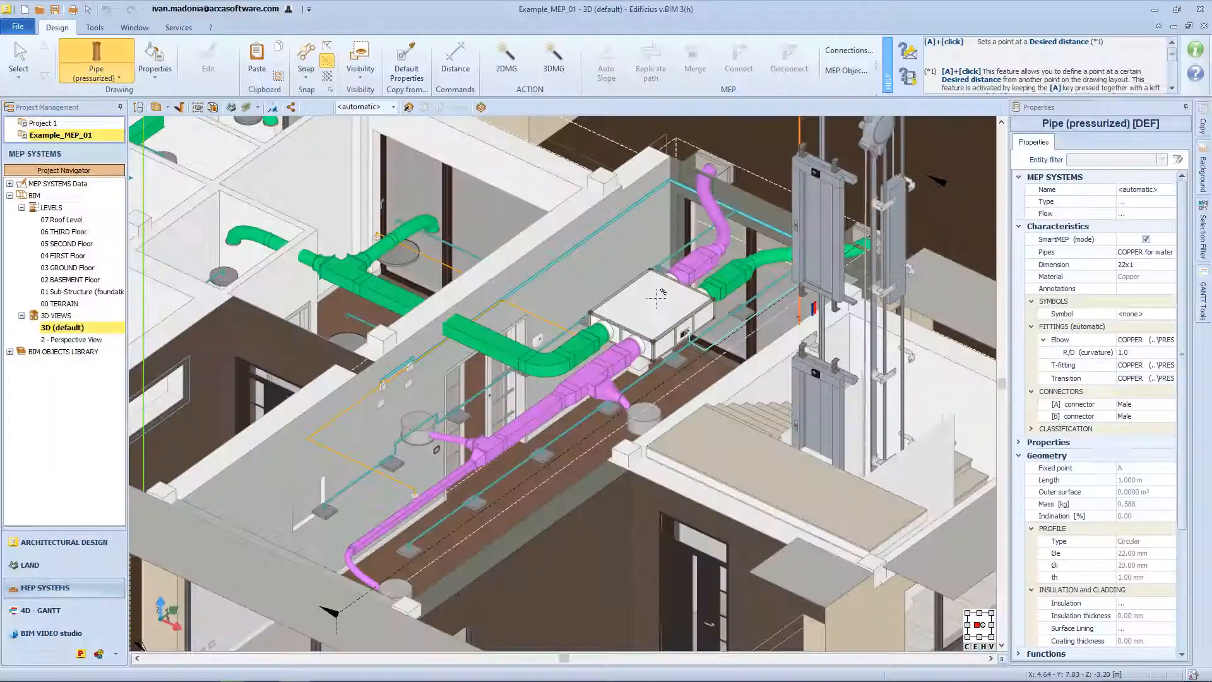
# In the Example_MEP_01 3D view, select the ducted ventilation unit and review its list of connectors, keeping connector A.
pyautogui.scroll(5, 661, 291)
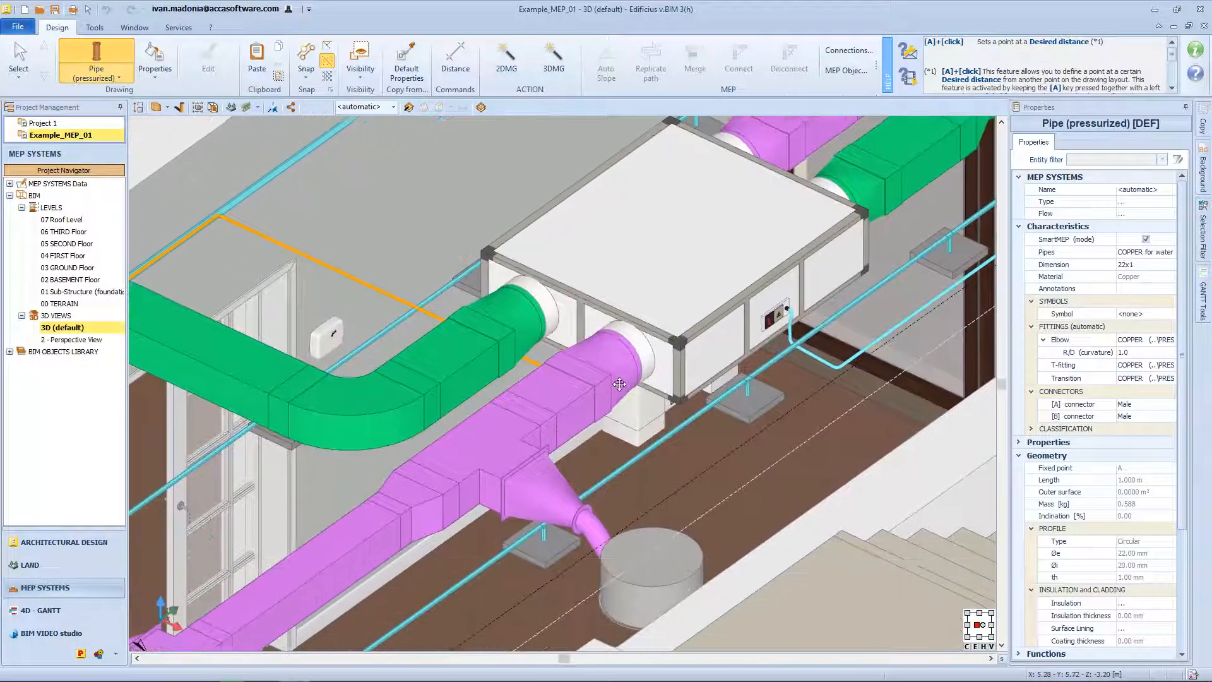
pyautogui.press('Escape')
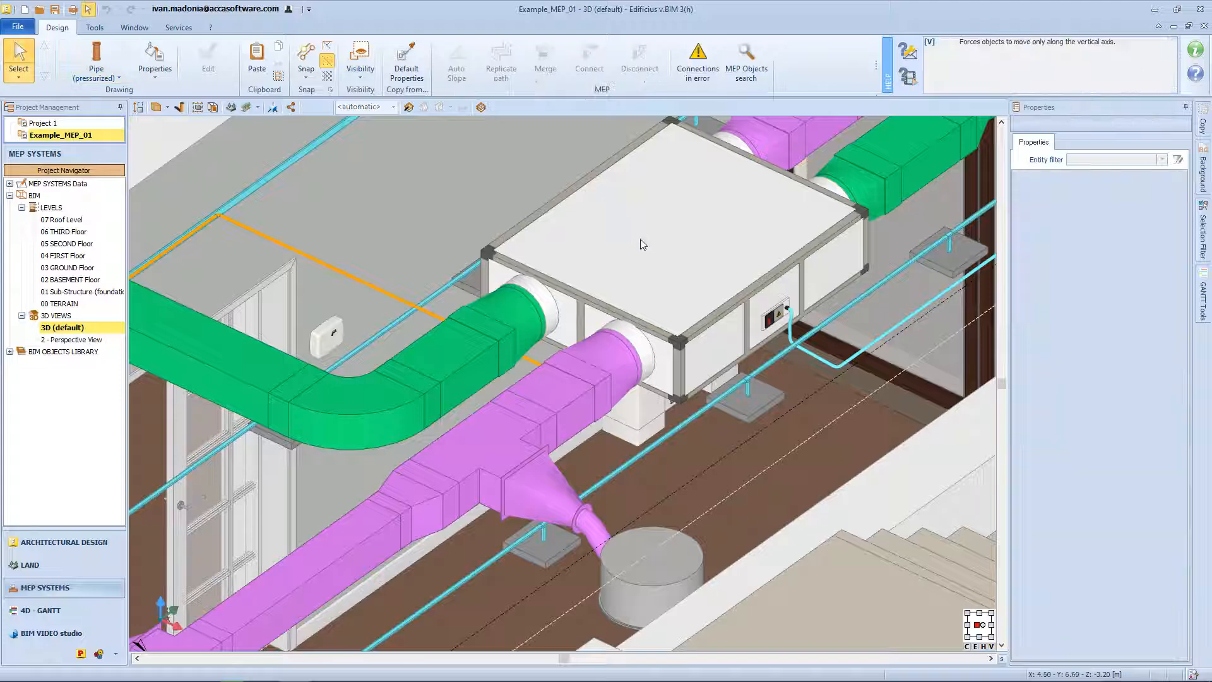
pyautogui.click(760, 272)
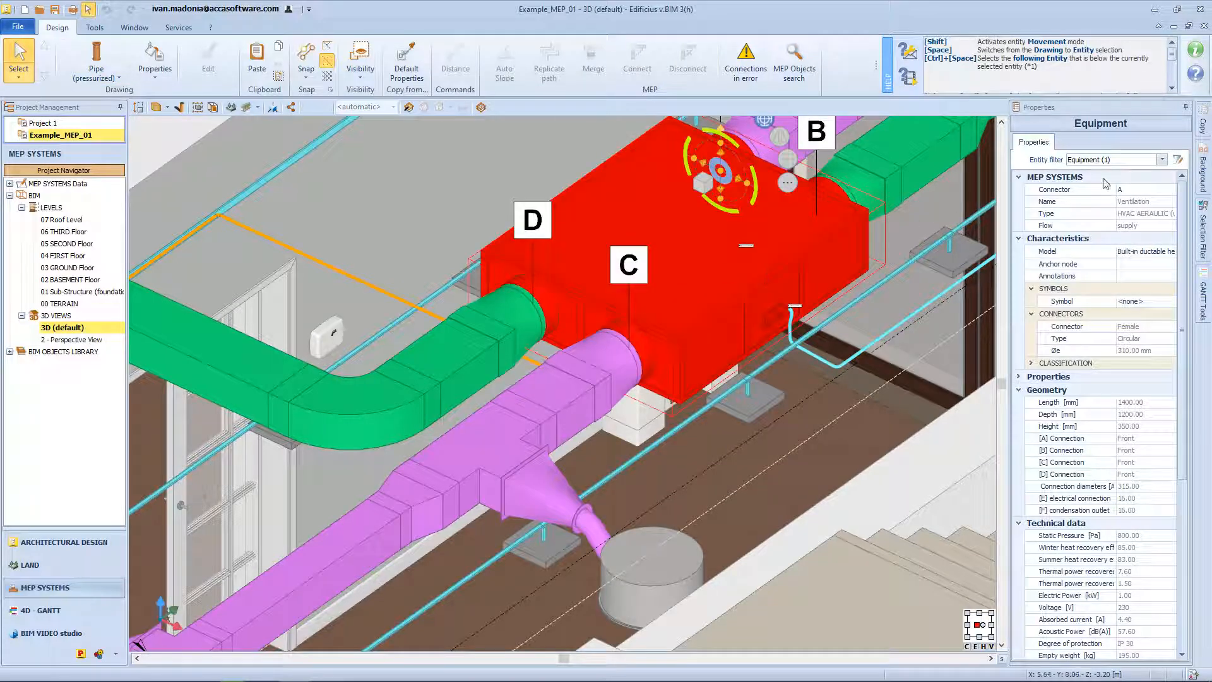
pyautogui.click(1143, 190)
pyautogui.click(1169, 190)
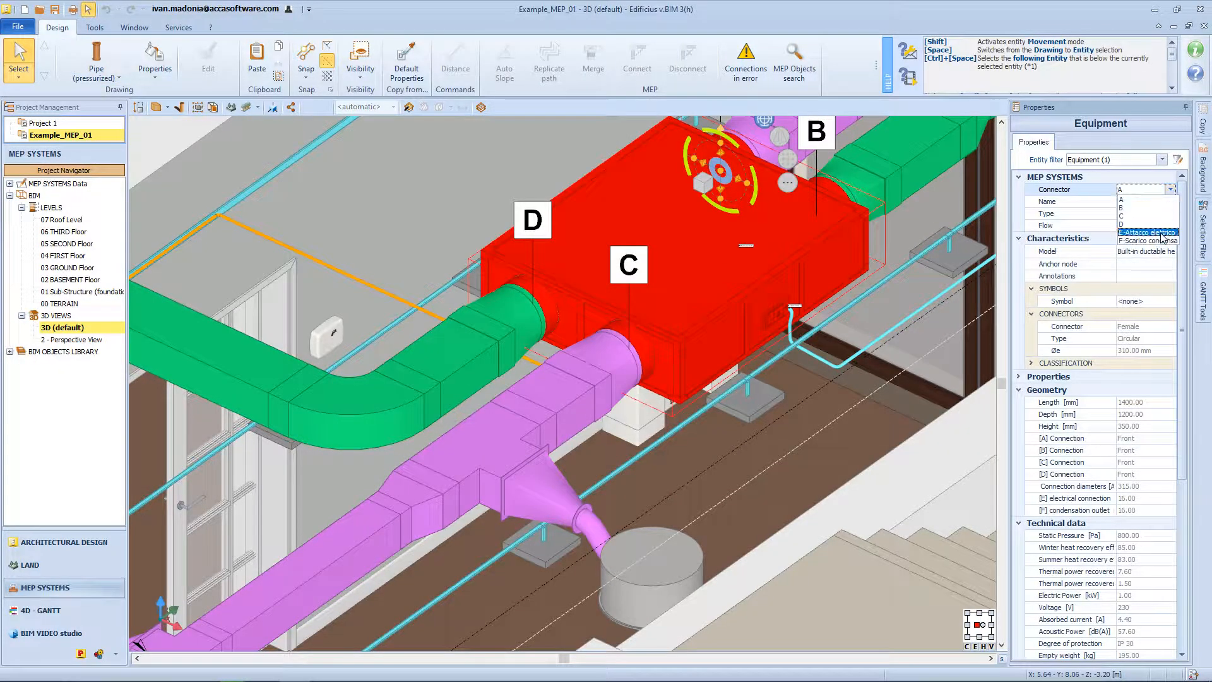
pyautogui.click(1159, 200)
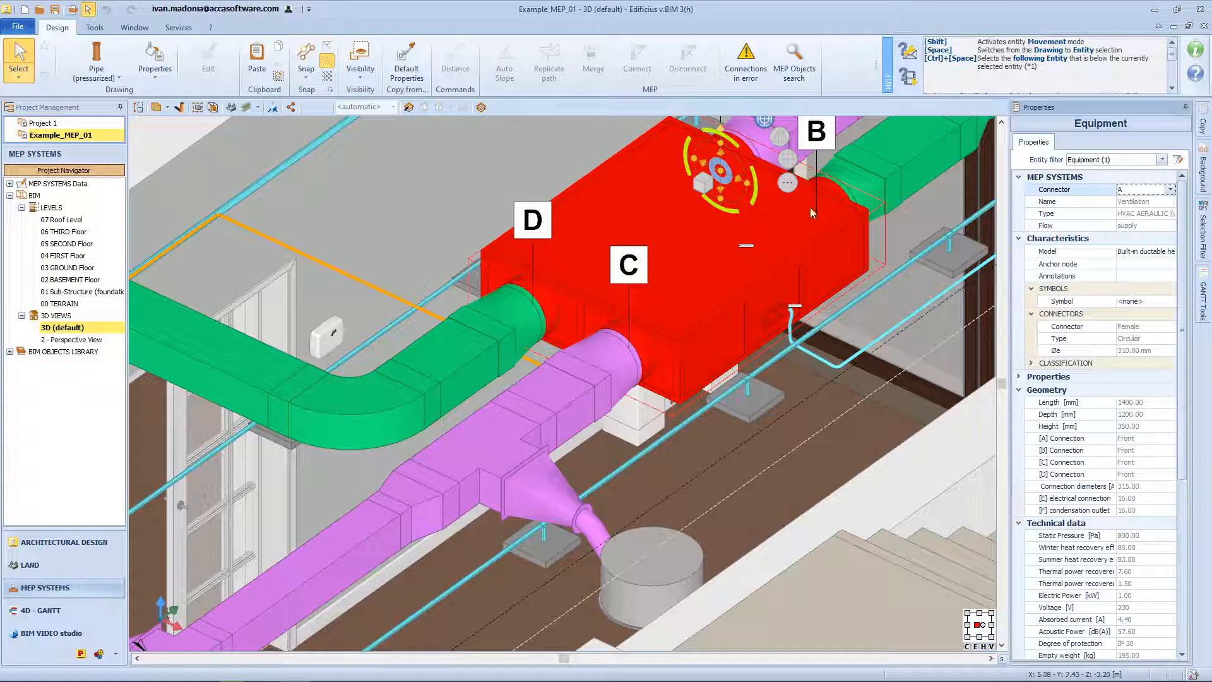
# Select the square light point below the duct branch, open its model for editing and show it in the project library.
pyautogui.click(555, 543)
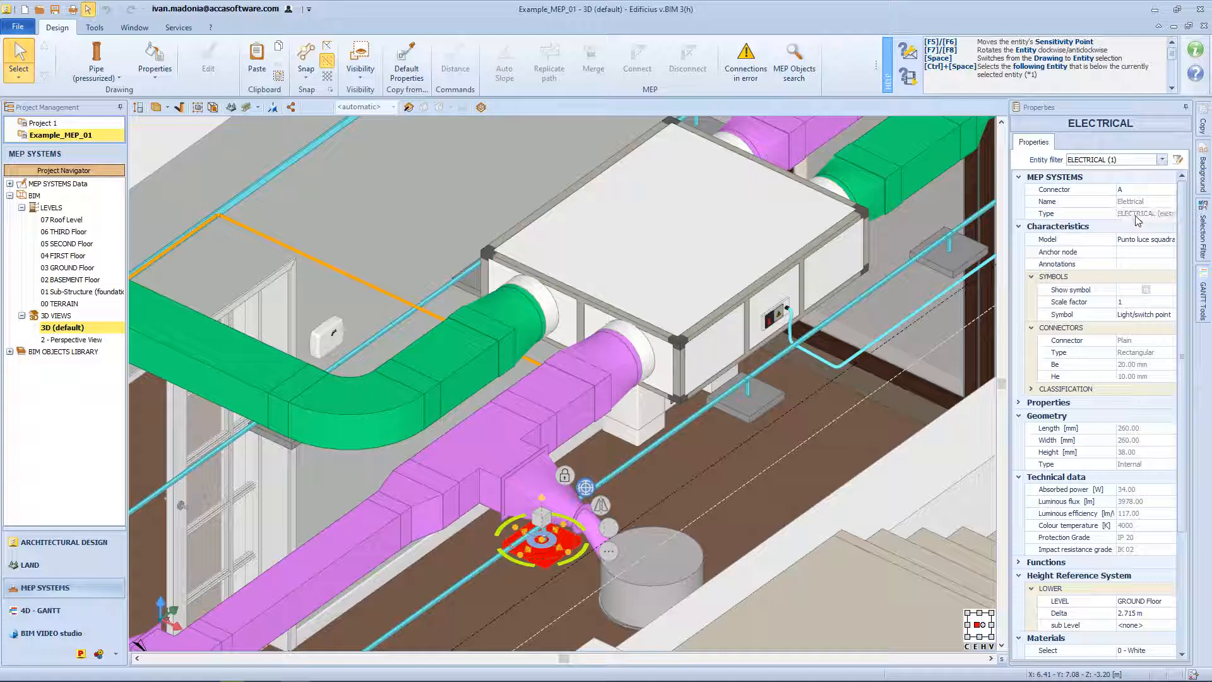
pyautogui.click(1159, 244)
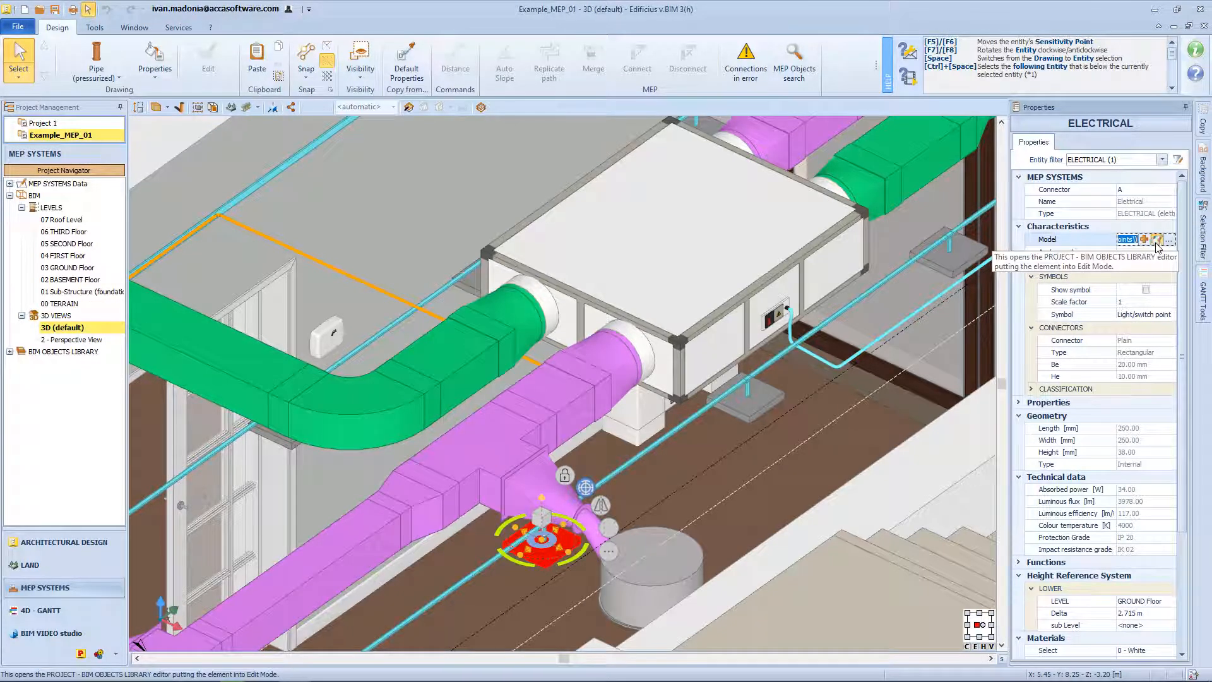
pyautogui.click(1157, 244)
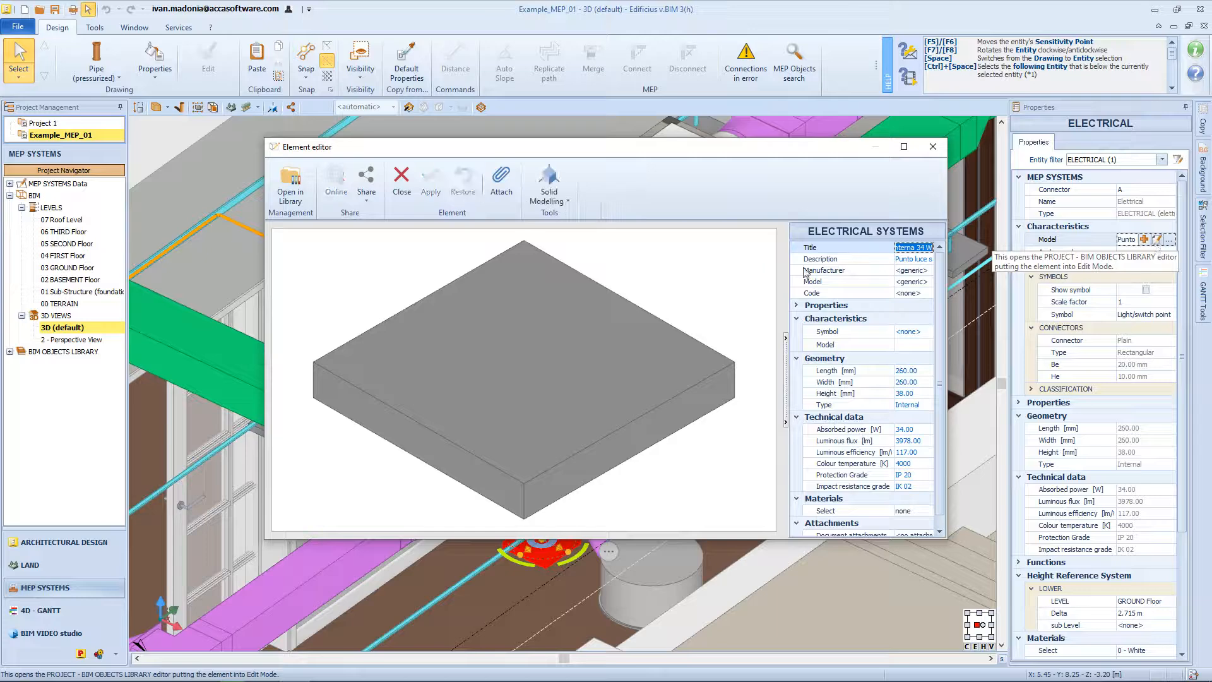
pyautogui.click(290, 183)
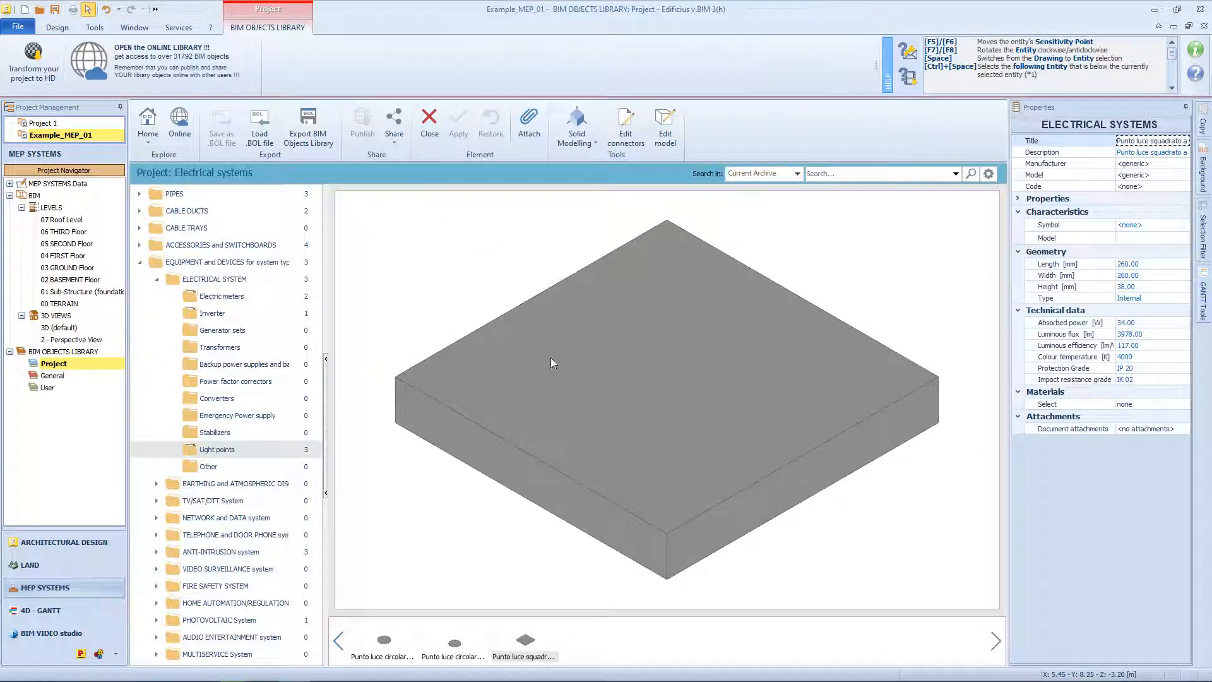
# Open connector editing for the square light point, review its data and end the assisted creation.
pyautogui.click(626, 126)
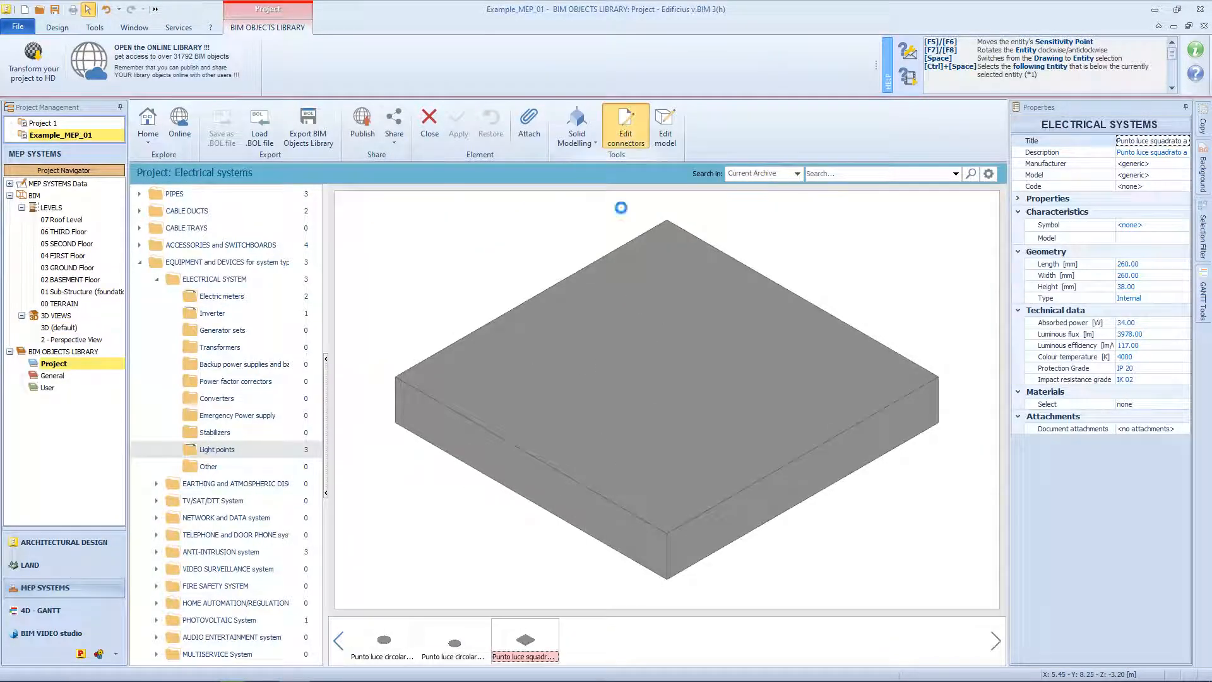
pyautogui.click(884, 213)
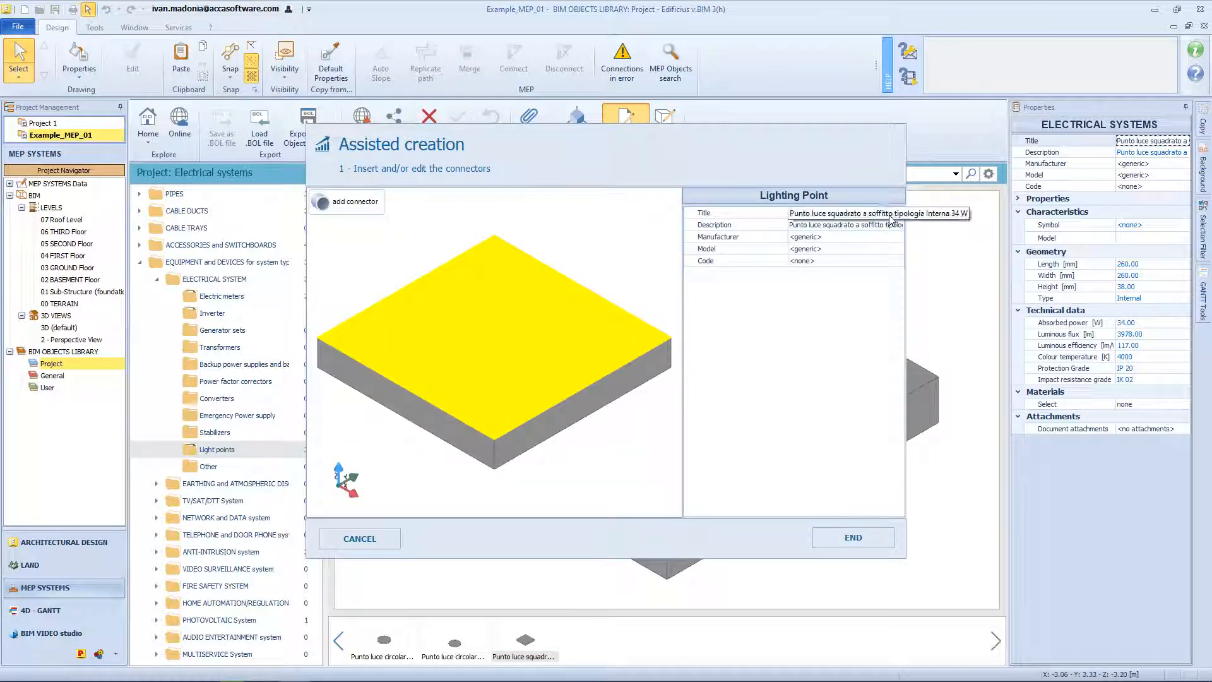
pyautogui.click(853, 538)
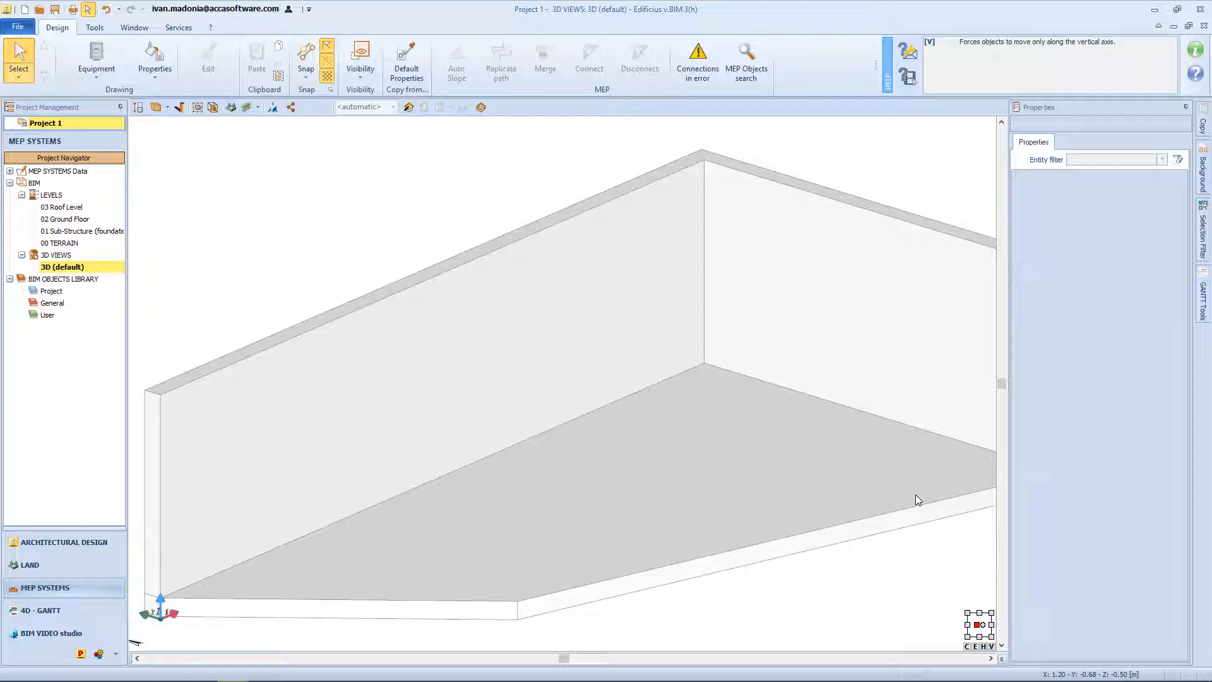
# In Project 1, place the indoor wall-mounted boiler on the long wall, 1.500 m above the Ground Floor level.
pyautogui.click(96, 63)
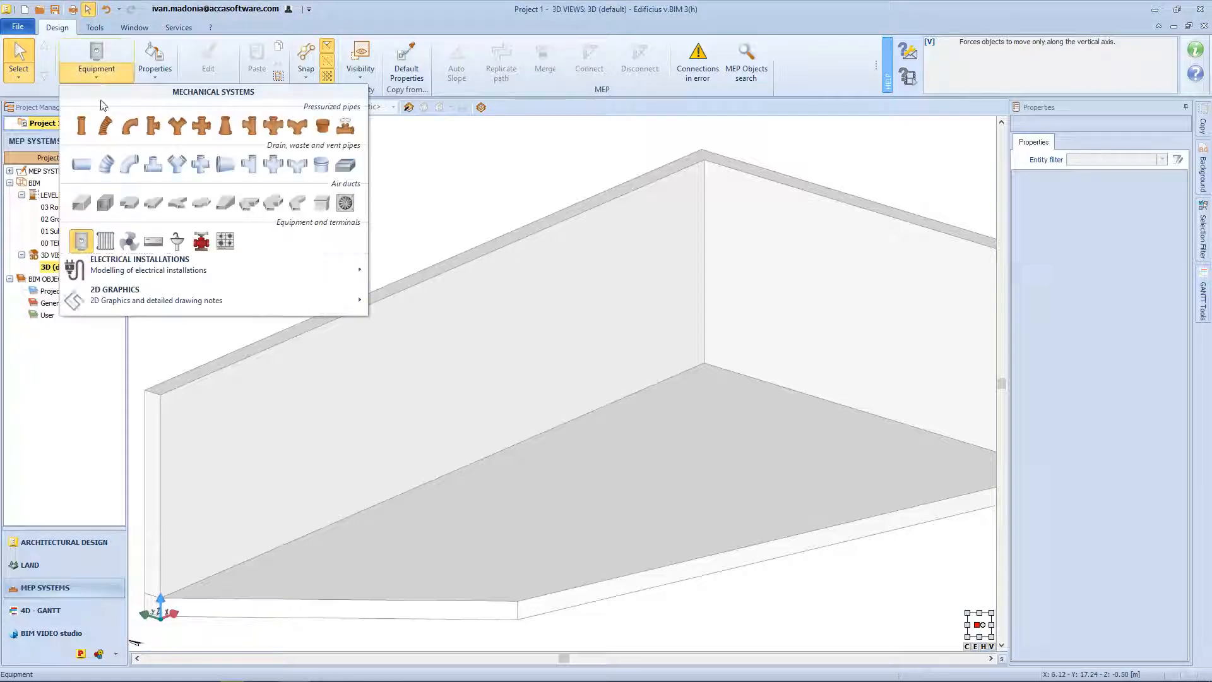
pyautogui.click(81, 241)
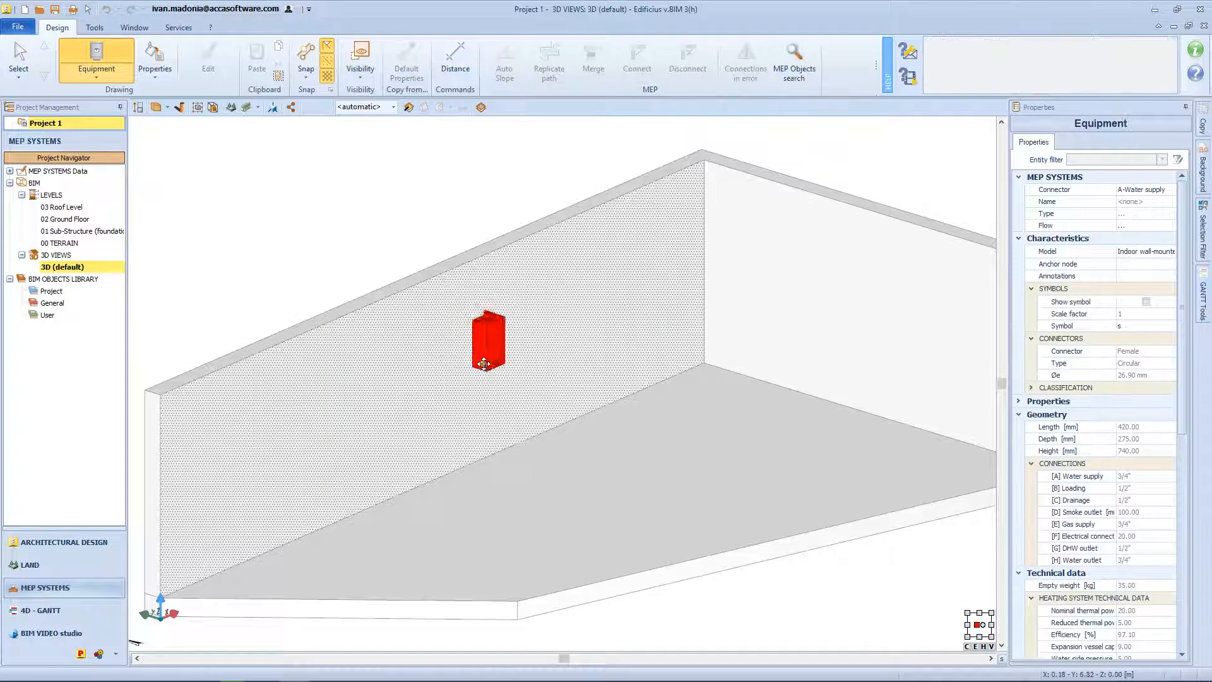
pyautogui.click(498, 357)
# Place a flush-mounted junction box from the electrical accessories on the same wall, a short distance beside the boiler.
pyautogui.click(96, 63)
pyautogui.moveTo(122, 263)
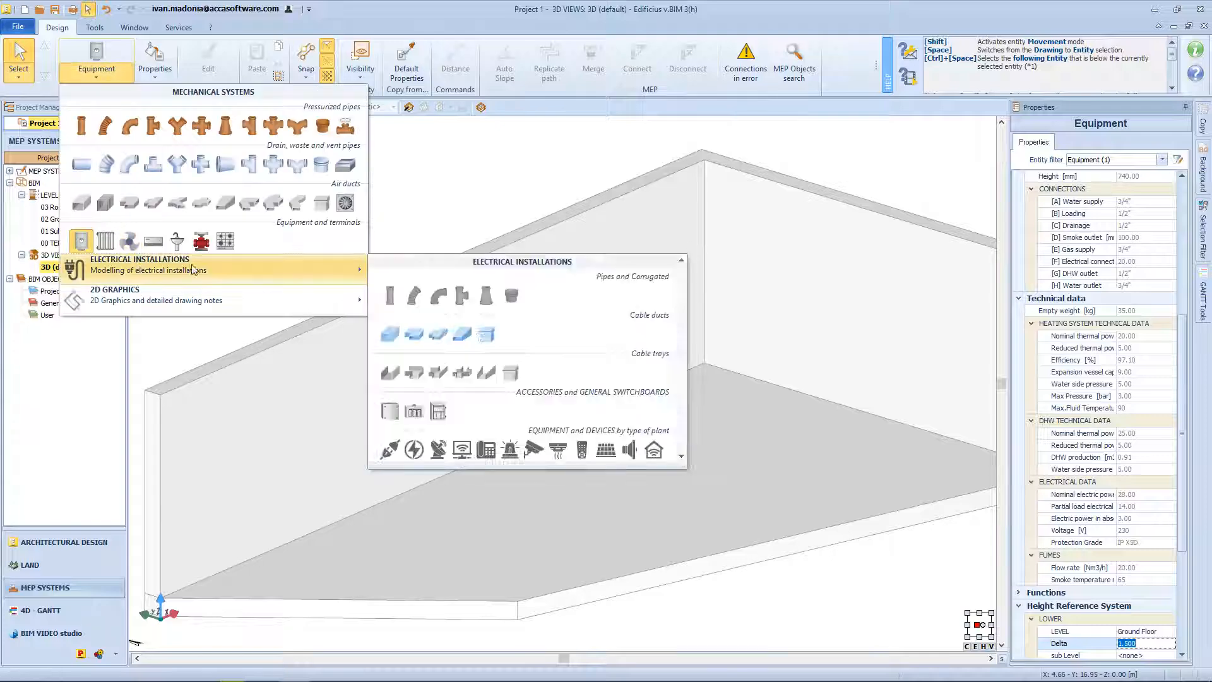
pyautogui.click(390, 411)
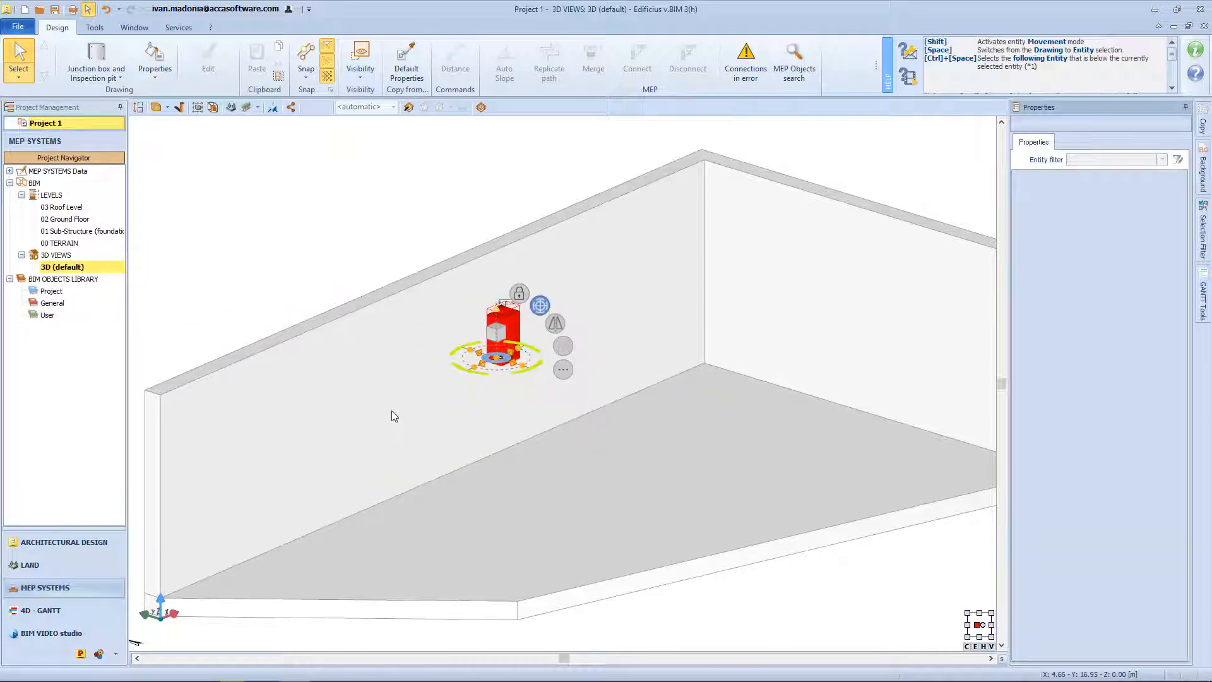
pyautogui.click(411, 357)
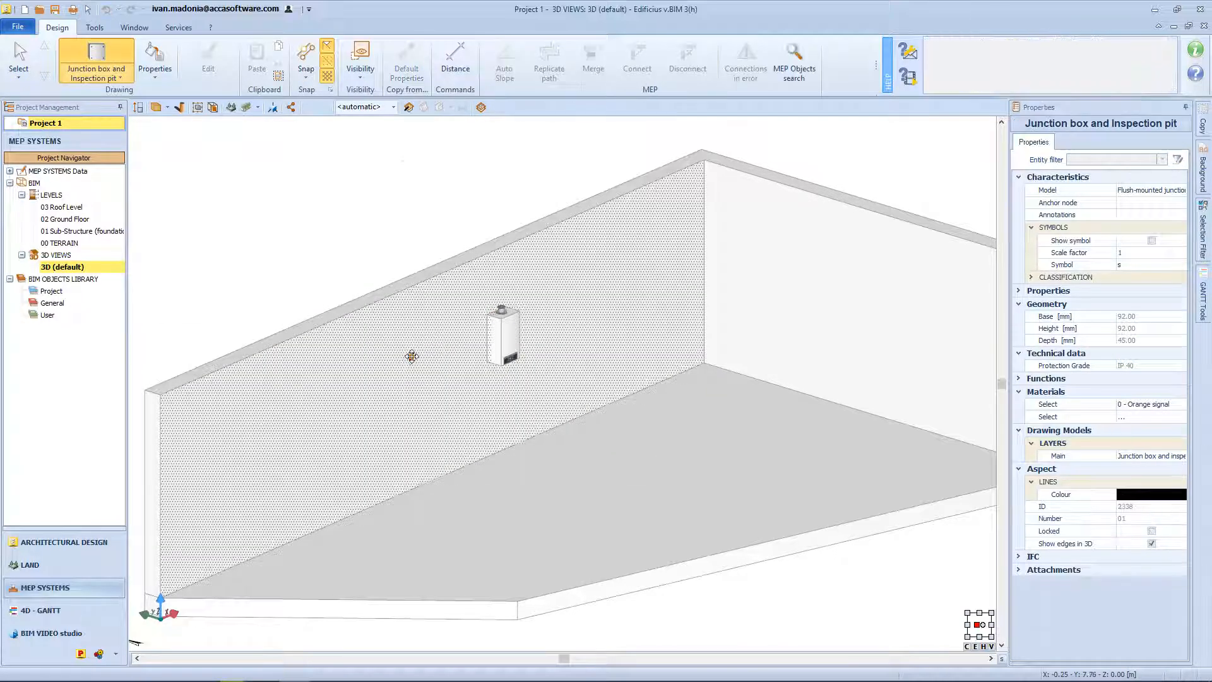
pyautogui.scroll(3, 411, 355)
pyautogui.click(429, 335)
pyautogui.press('Escape')
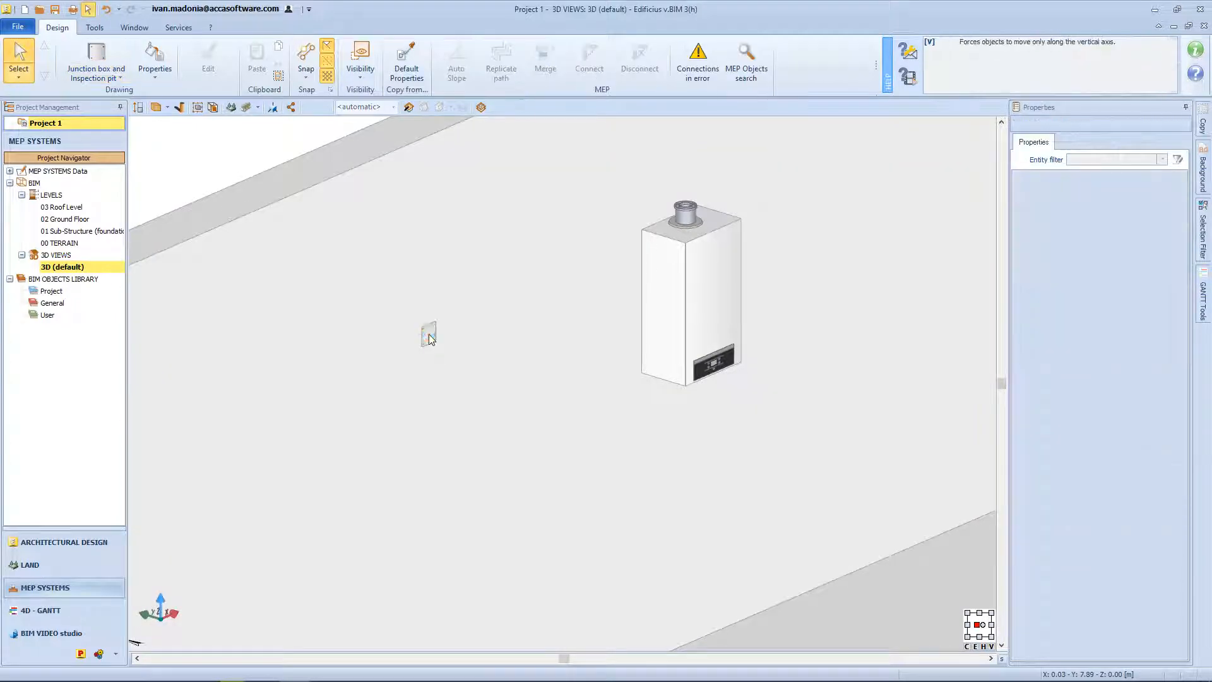
# Set the junction box's Delta from the Ground Floor level to 2.800 m.
pyautogui.click(429, 334)
pyautogui.click(1150, 432)
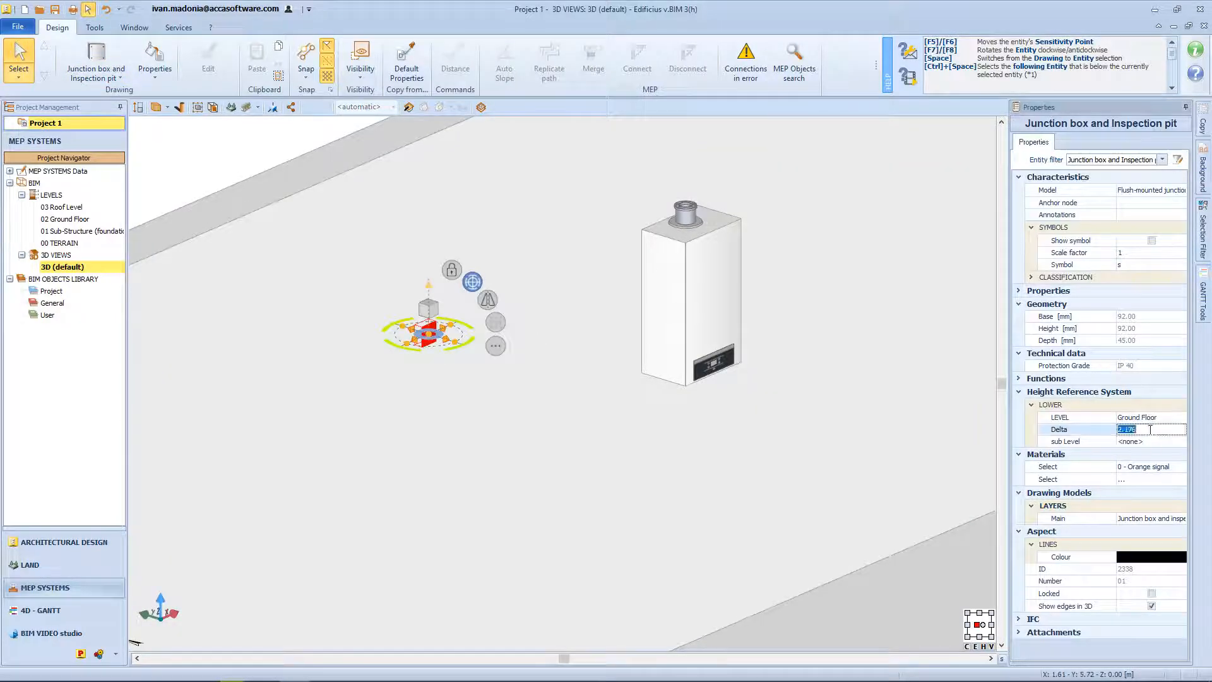
pyautogui.write('2.800')
pyautogui.press('Return')
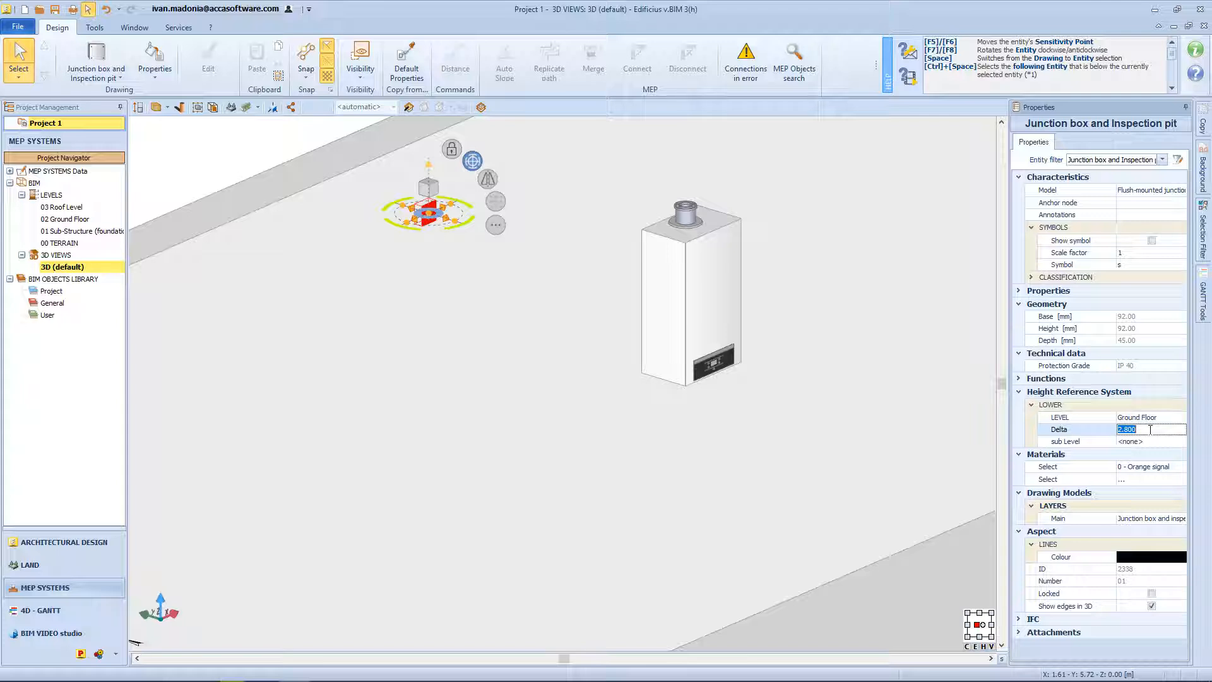
# Select the boiler and examine the labelled connectors on its underside from below.
pyautogui.click(680, 295)
pyautogui.click(410, 109)
pyautogui.moveTo(461, 268); pyautogui.dragTo(688, 354, button='middle')
pyautogui.scroll(2, 751, 377)
pyautogui.scroll(3, 752, 377)
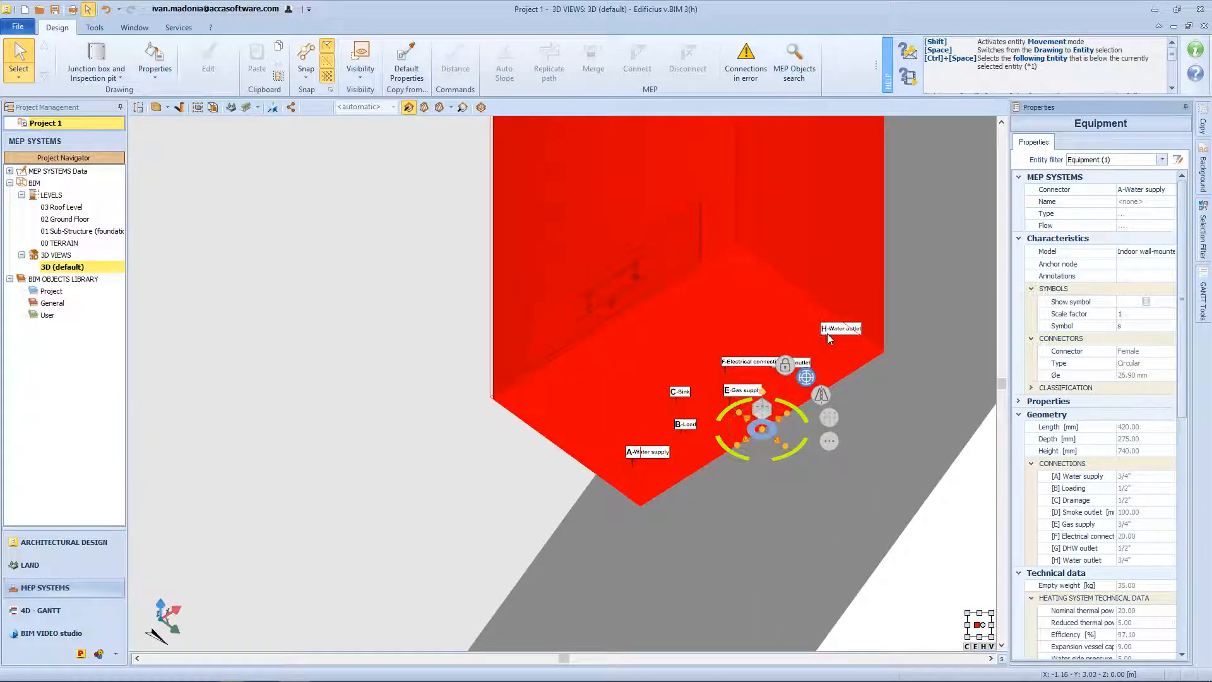
pyautogui.scroll(-3, 828, 335)
pyautogui.moveTo(828, 334); pyautogui.dragTo(842, 363, button='middle')
pyautogui.scroll(-4, 841, 365)
pyautogui.scroll(4, 665, 222)
# Select the junction box and examine how it sits in the wall from underneath.
pyautogui.click(665, 224)
pyautogui.moveTo(665, 224); pyautogui.dragTo(664, 212, button='middle')
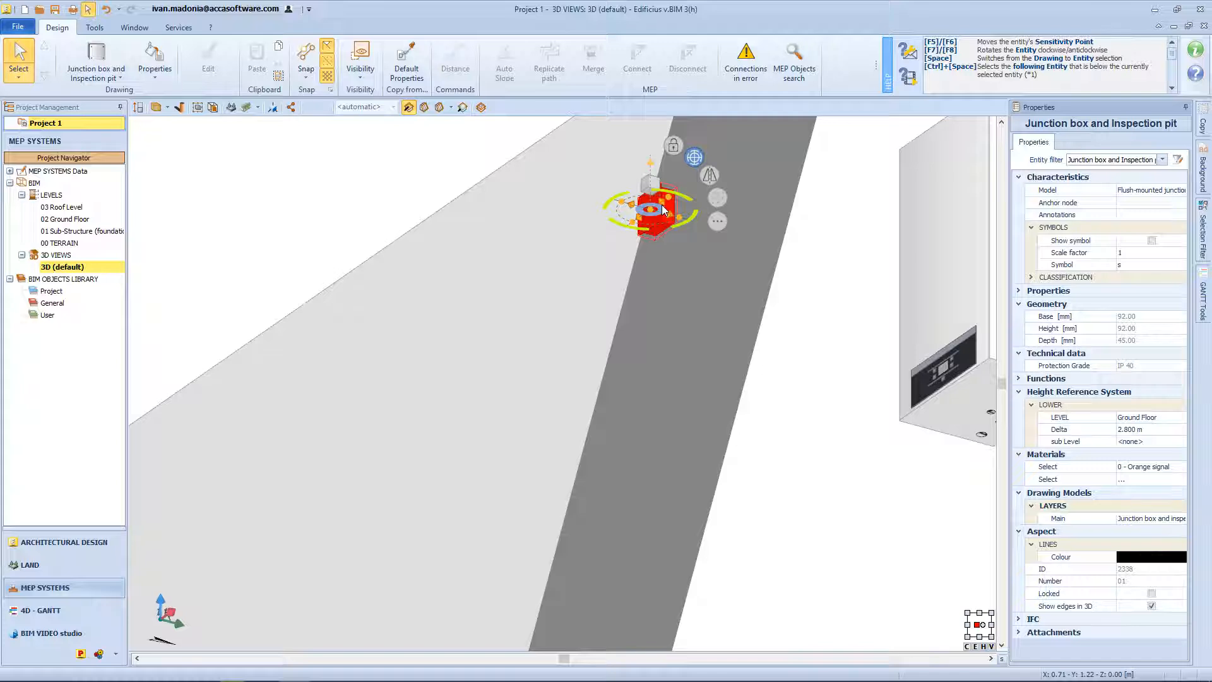
pyautogui.moveTo(719, 301); pyautogui.dragTo(611, 319, button='middle')
pyautogui.scroll(-4, 754, 314)
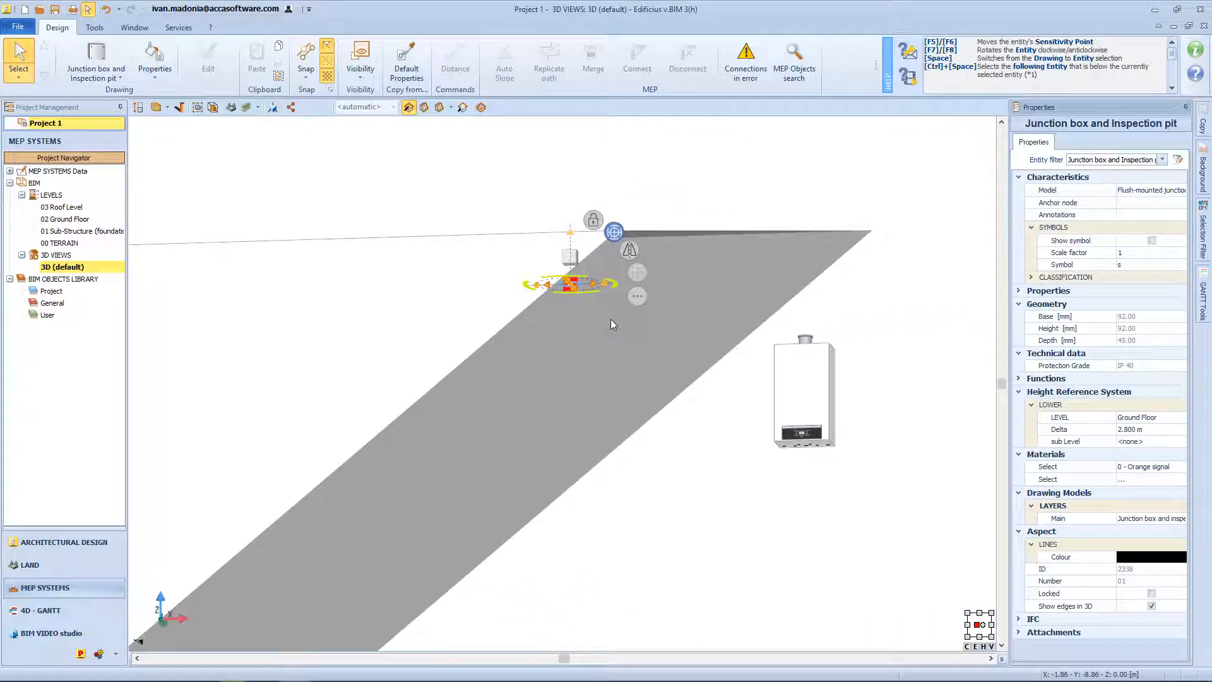
# Show the selected junction box in the Ground Floor plan view and return to the default 3D view.
pyautogui.rightClick(815, 380)
pyautogui.moveTo(863, 467)
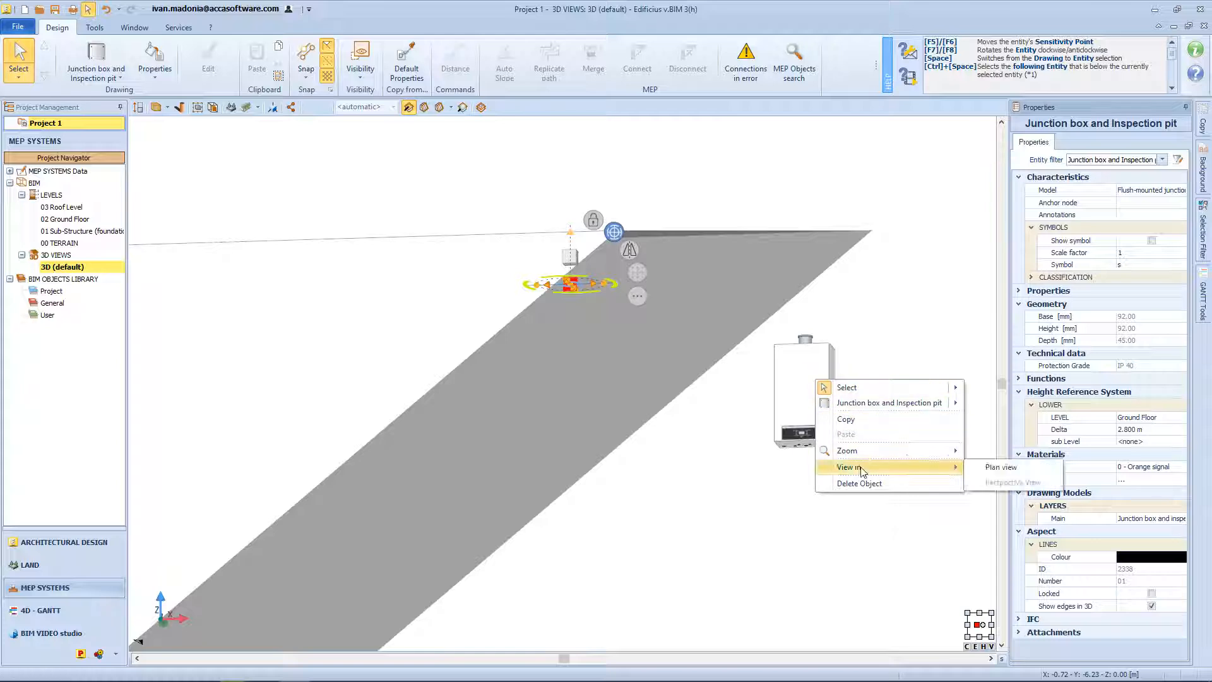
pyautogui.click(998, 467)
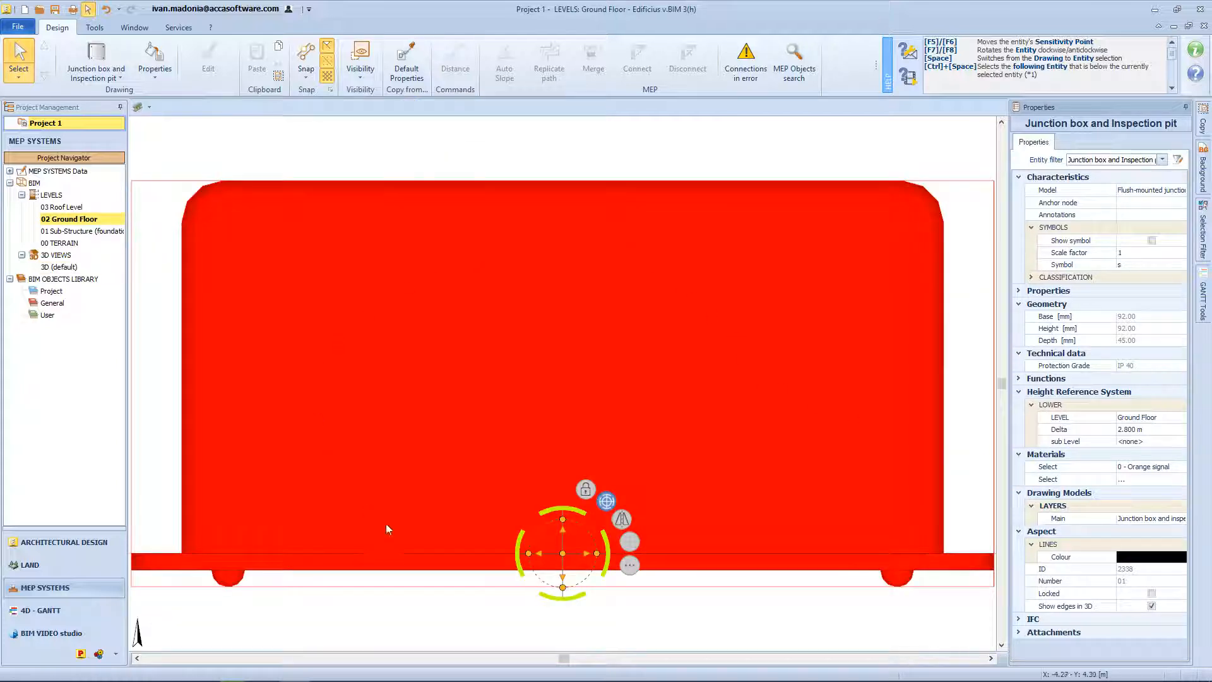
pyautogui.scroll(-5, 492, 549)
pyautogui.moveTo(752, 573); pyautogui.dragTo(622, 442, button='middle')
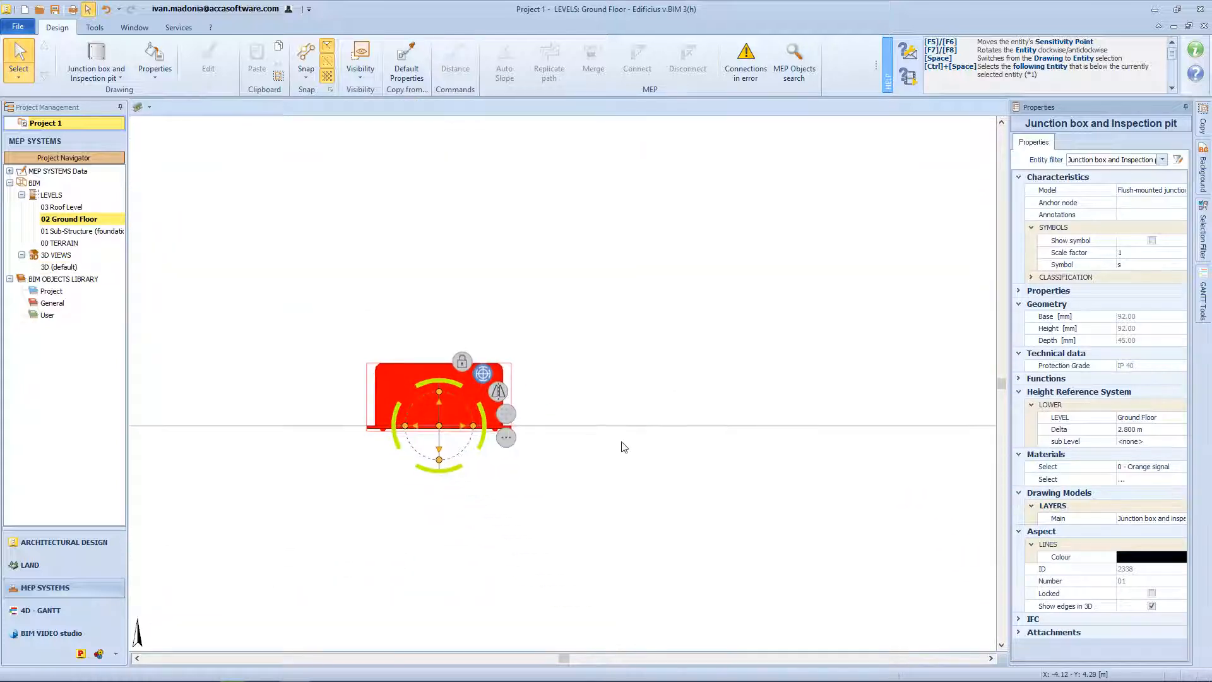
pyautogui.doubleClick(72, 272)
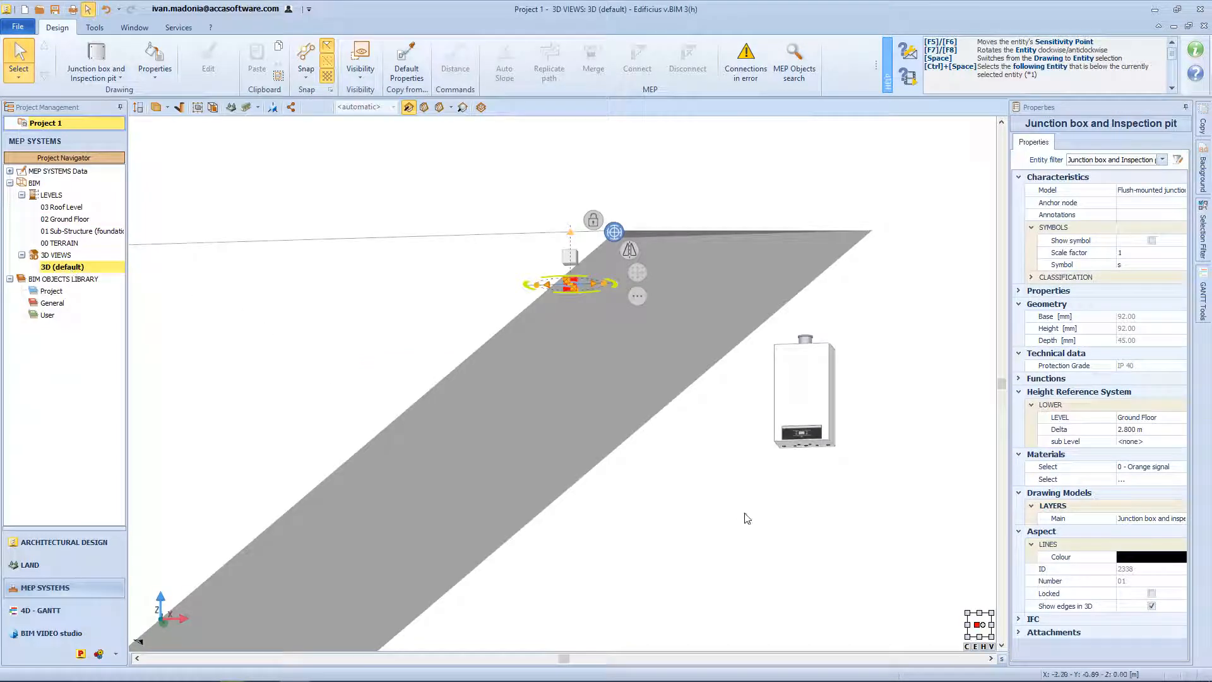
# Select the boiler, inspect the connectors A to H on its underside up close and clear the selection.
pyautogui.scroll(5, 745, 514)
pyautogui.click(804, 432)
pyautogui.scroll(8, 803, 427)
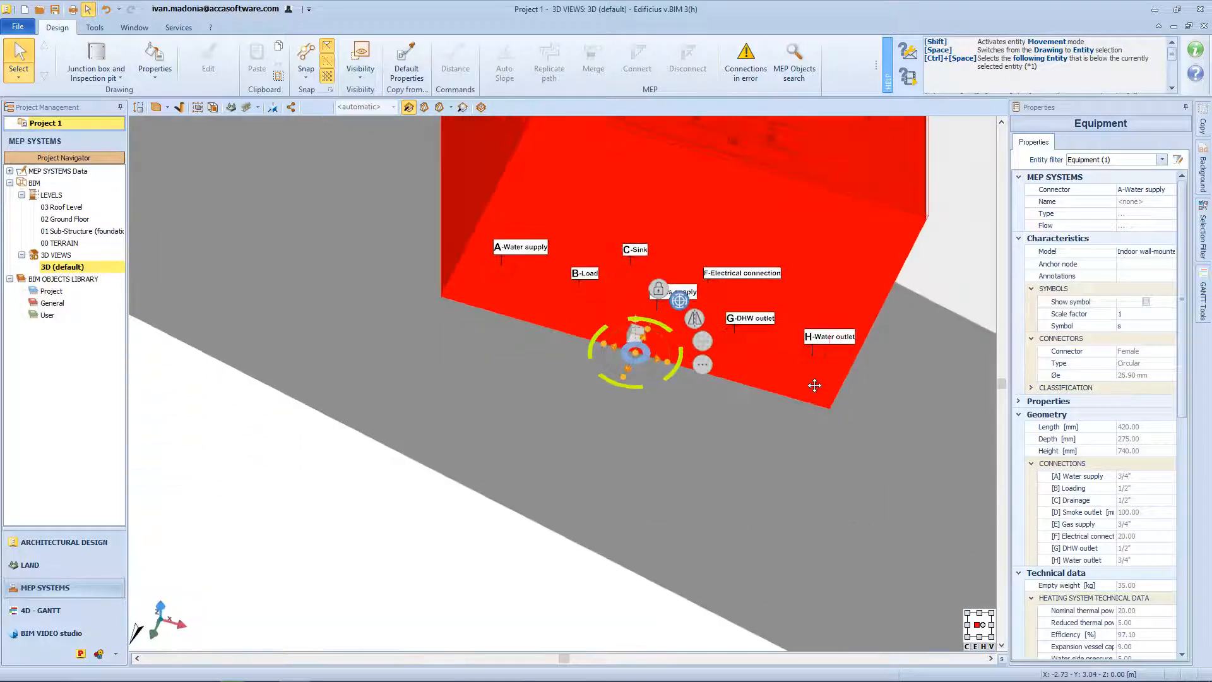
pyautogui.moveTo(816, 386); pyautogui.dragTo(831, 486, button='middle')
pyautogui.press('Escape')
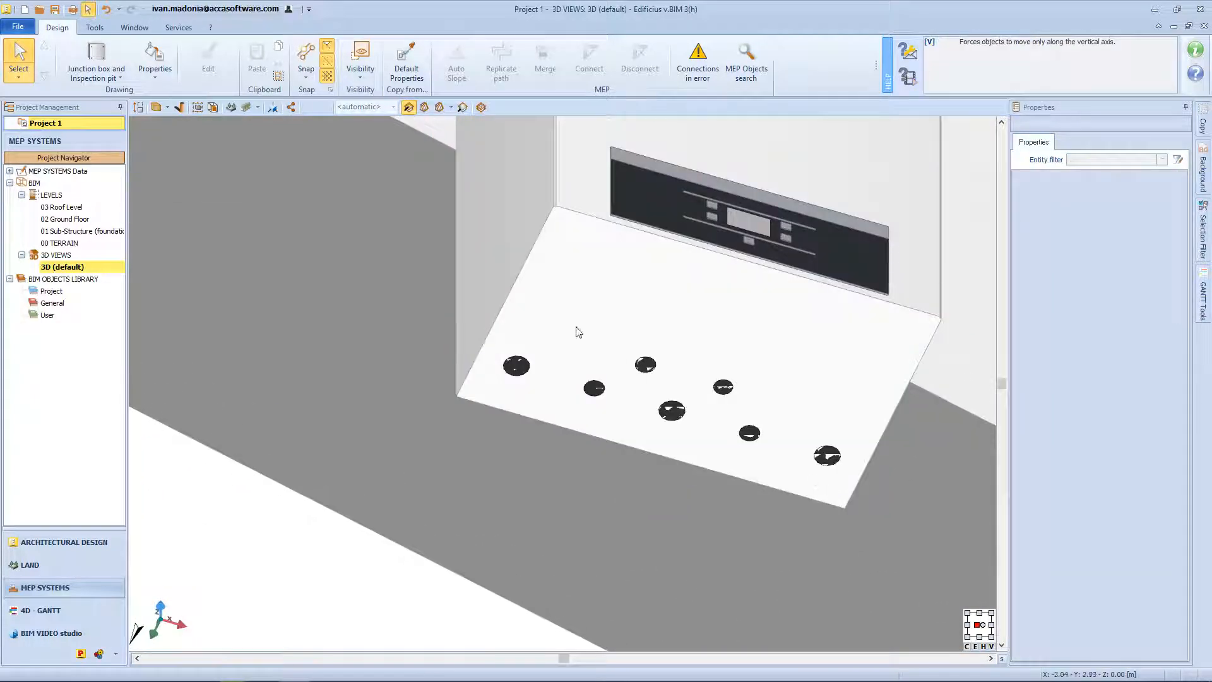
# Start a pressurized pipe from the mechanical systems objects and assign it to the heating system.
pyautogui.click(96, 70)
pyautogui.moveTo(345, 108)
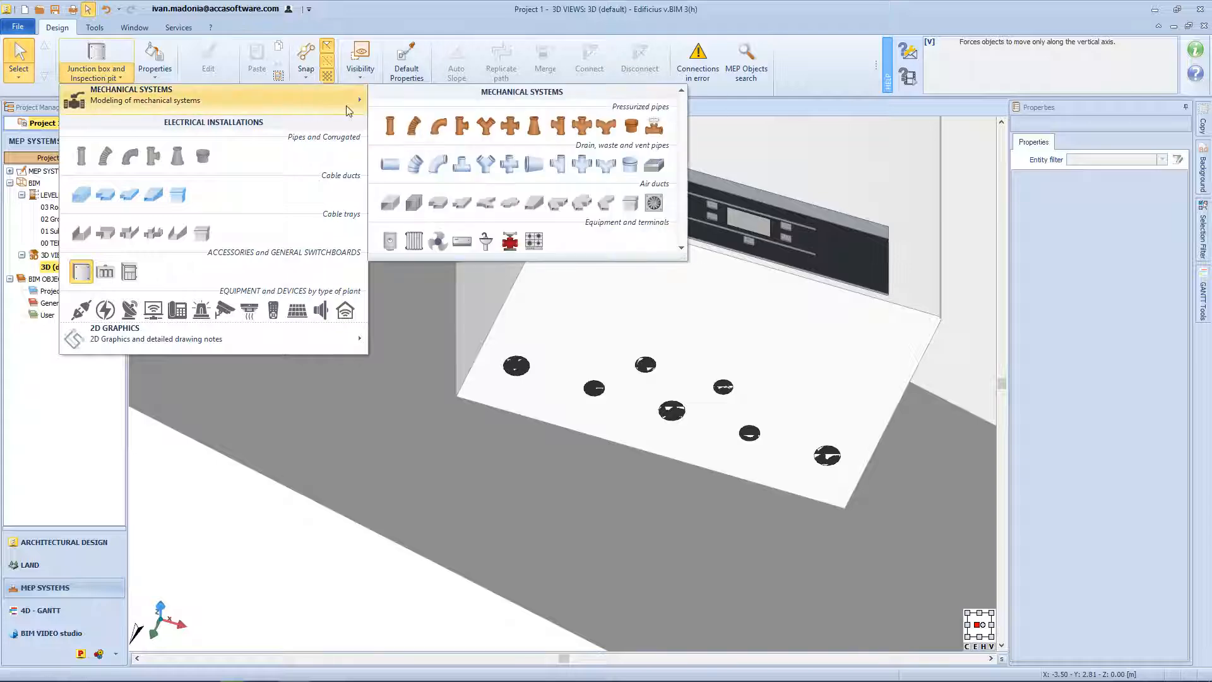
pyautogui.click(390, 125)
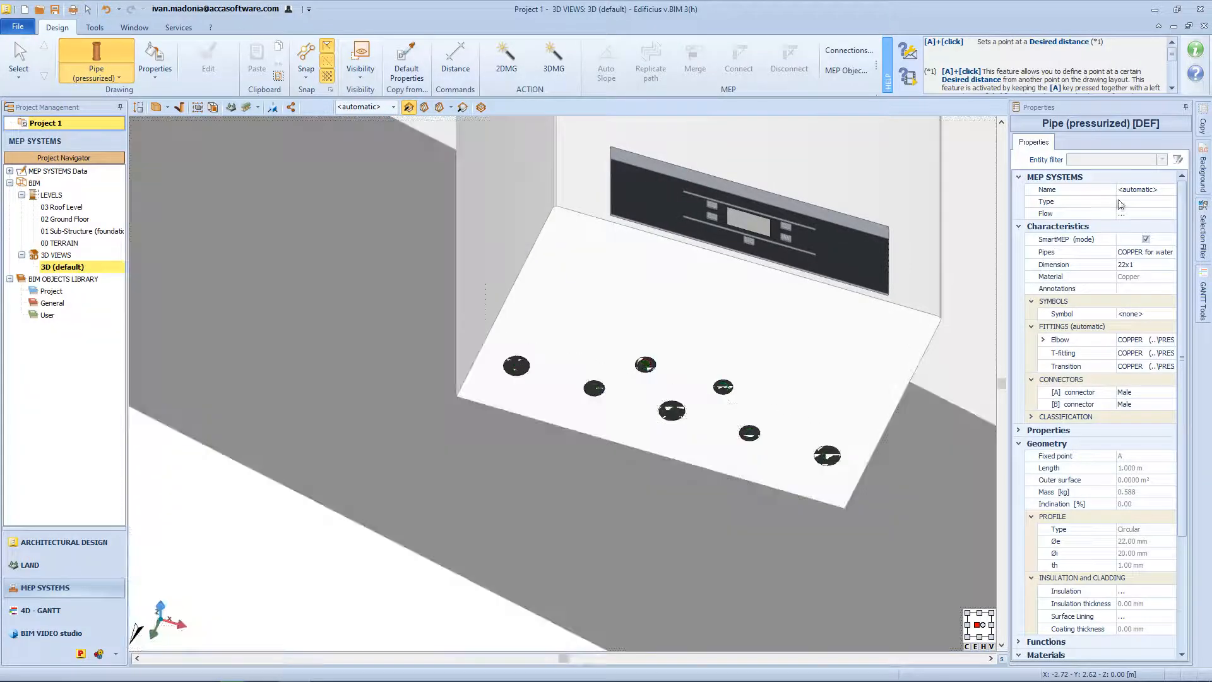
pyautogui.click(1160, 190)
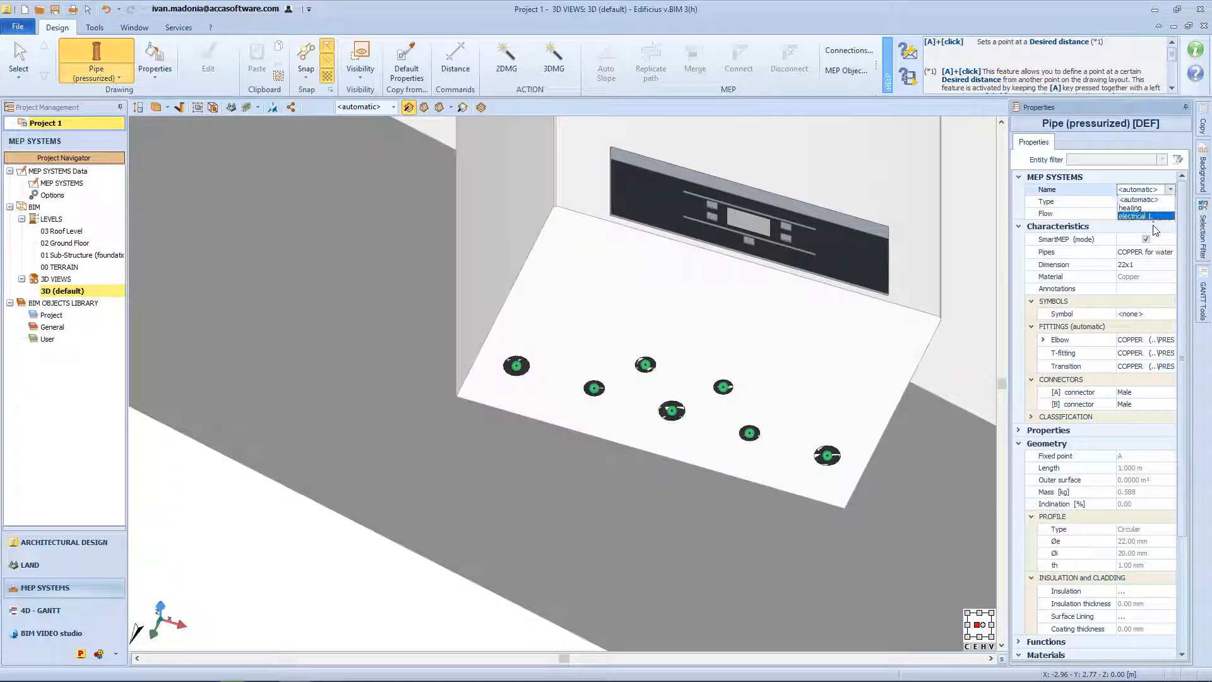
pyautogui.click(1156, 208)
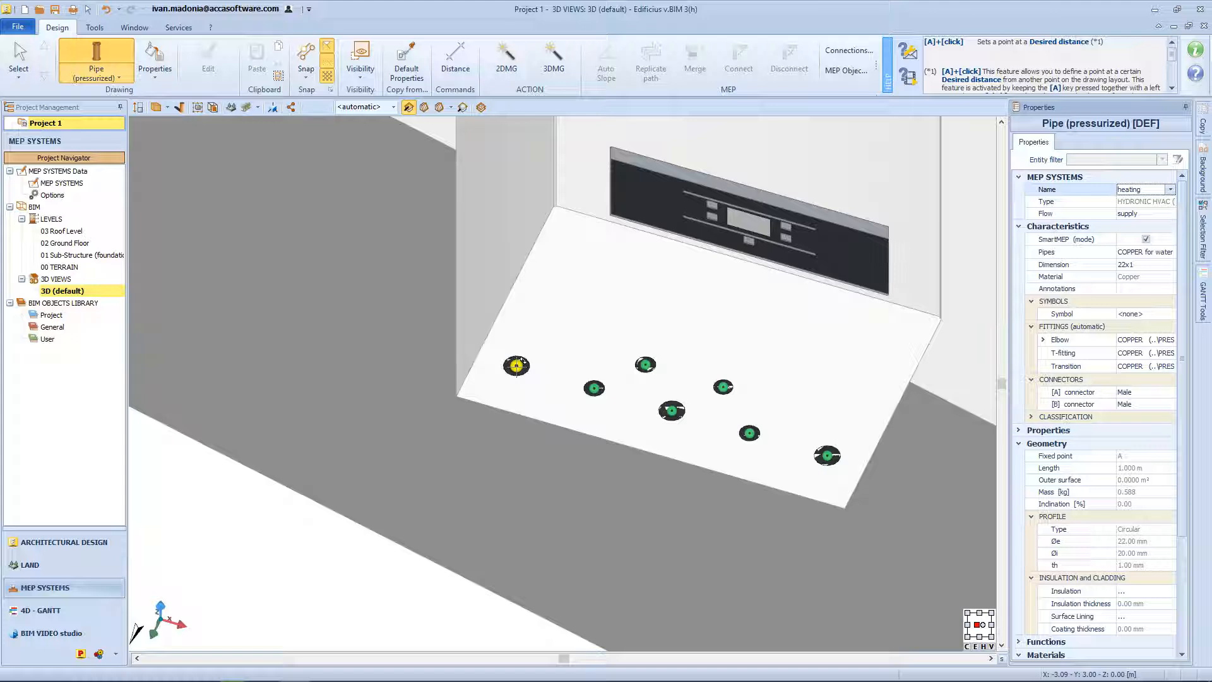
# Try to insert the pipe at the boiler's outermost underside connector using the most suitable size for the connection type.
pyautogui.click(517, 365)
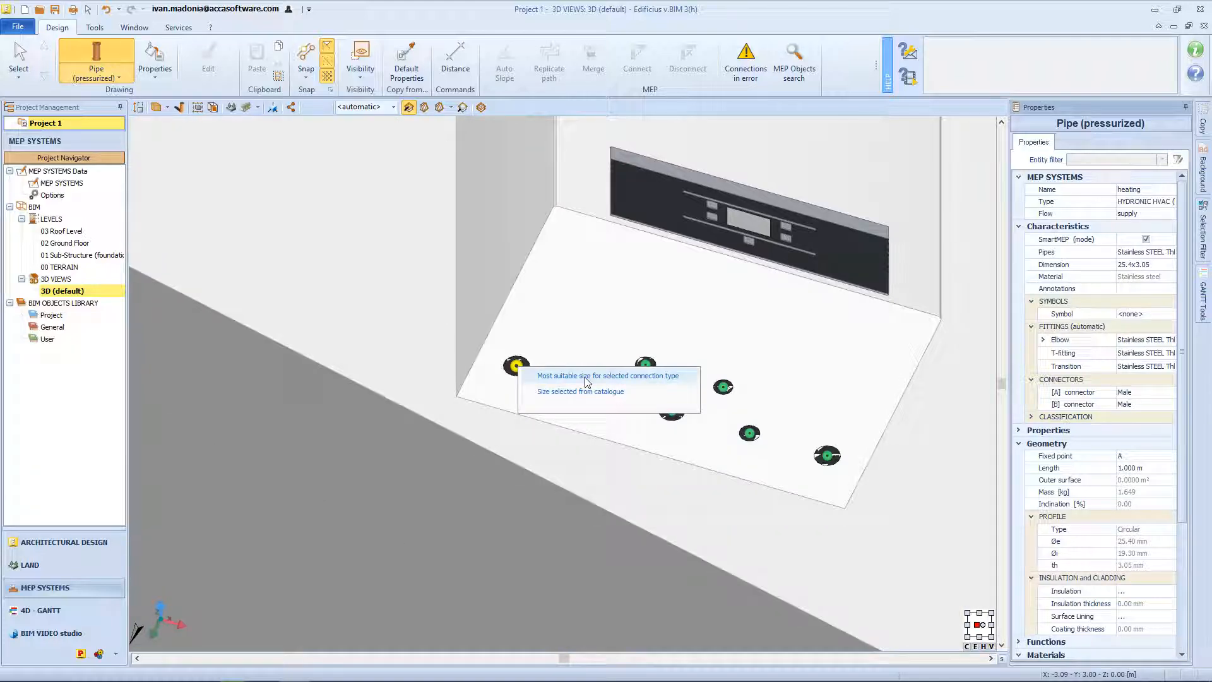
pyautogui.click(586, 375)
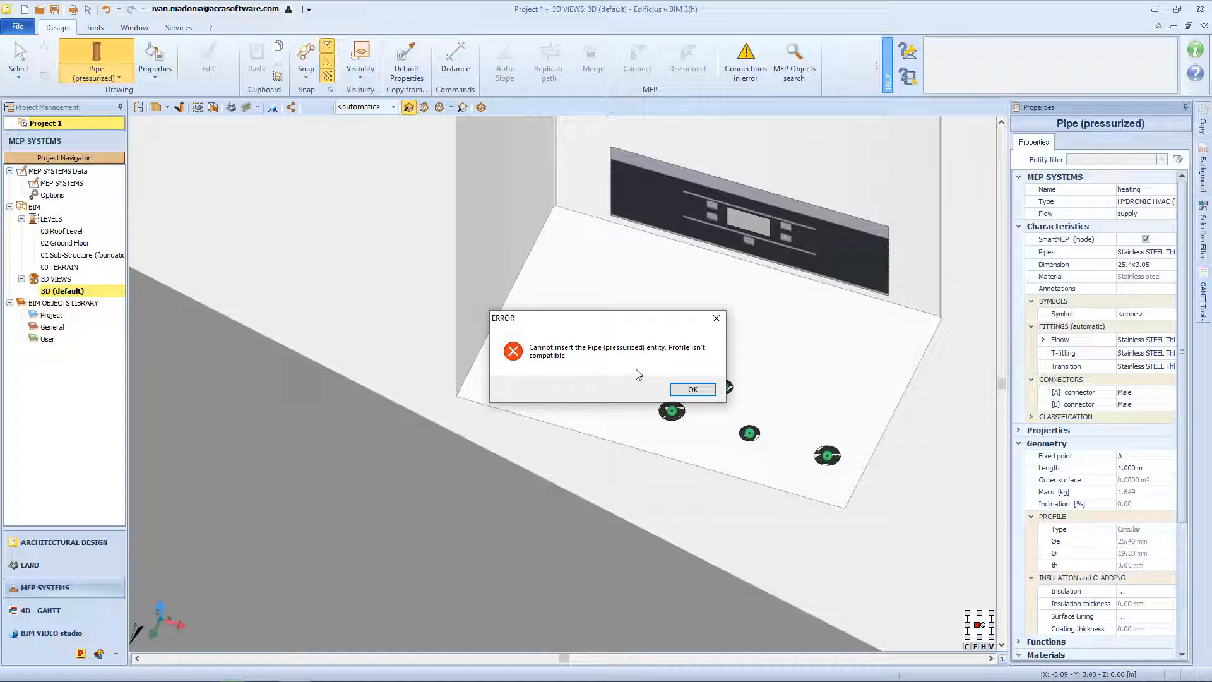
pyautogui.click(695, 390)
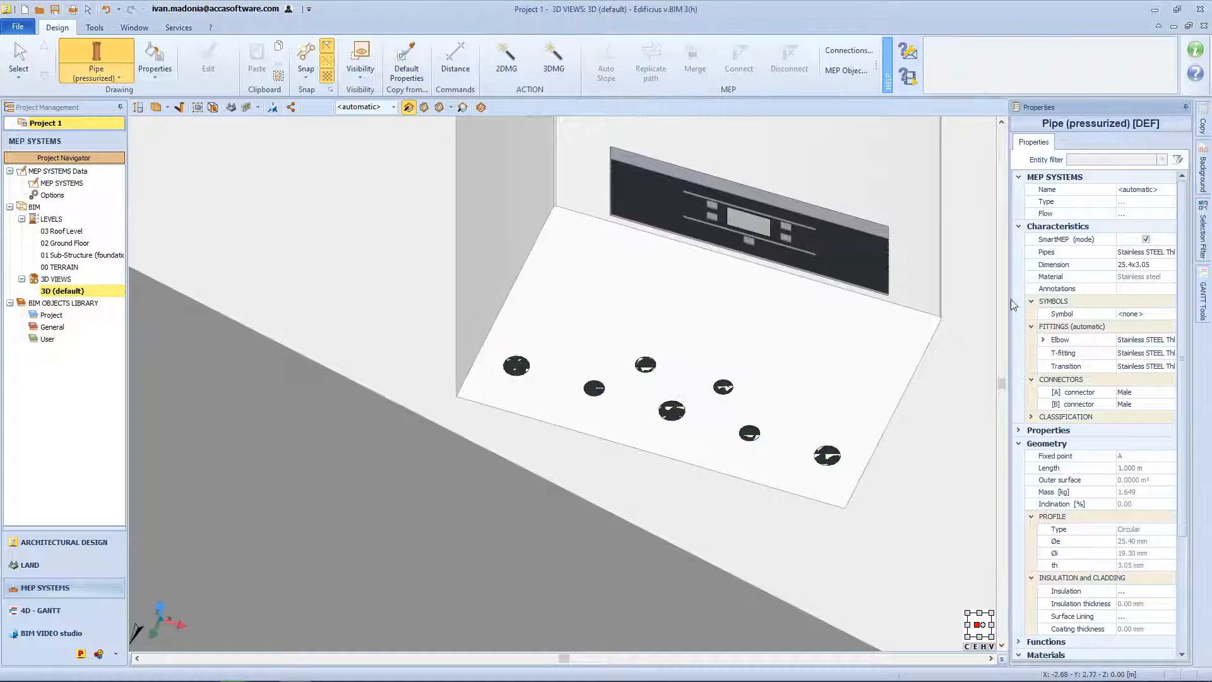
# Choose the pipe model from the general BIM objects library, using Stainless STEEL Thk. 3.05 with dimension 15x3.05.
pyautogui.click(1164, 253)
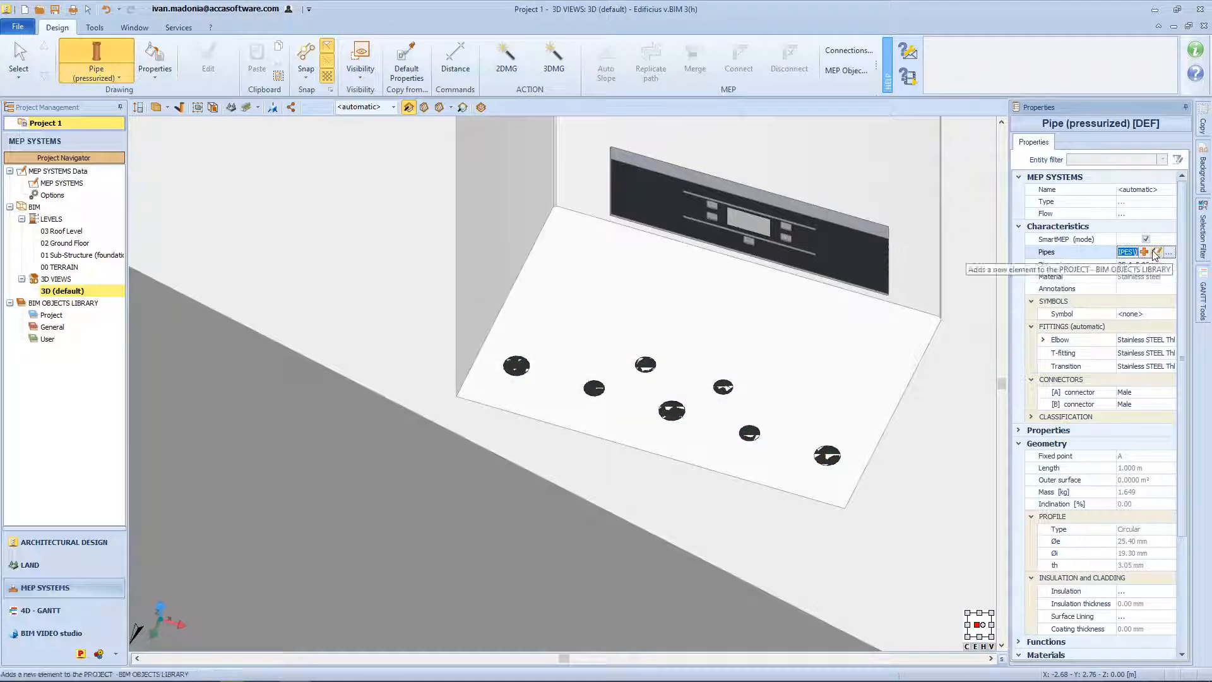
pyautogui.click(1170, 252)
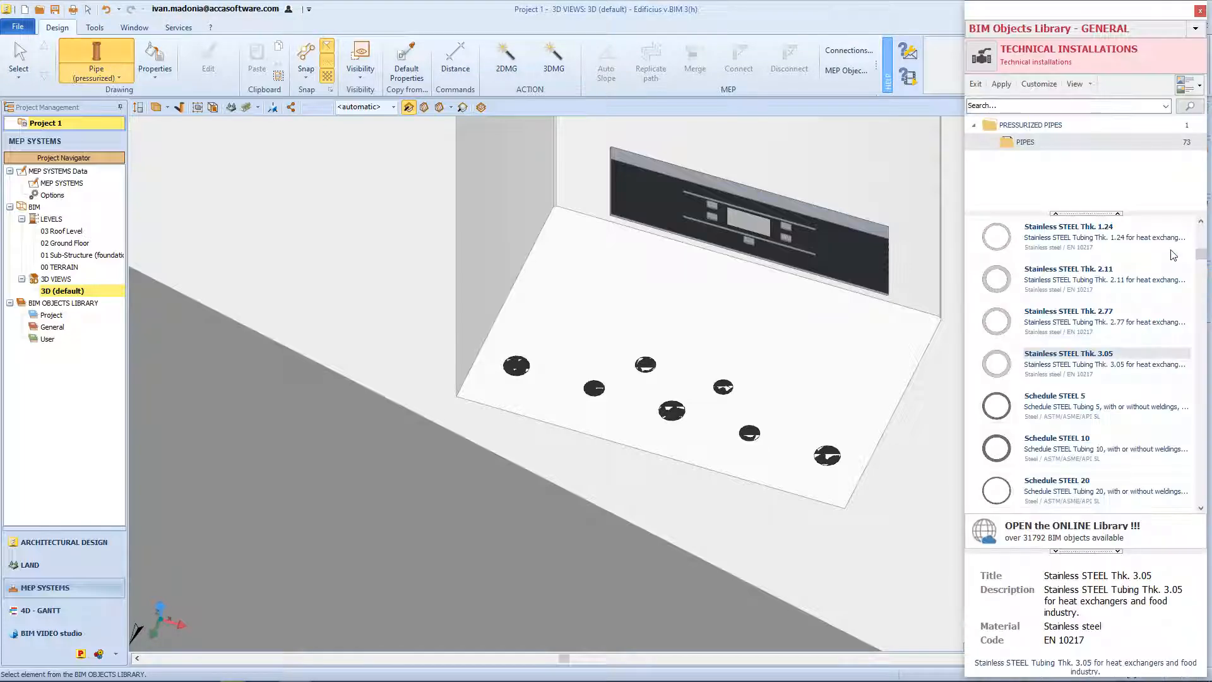
pyautogui.scroll(-5, 1129, 366)
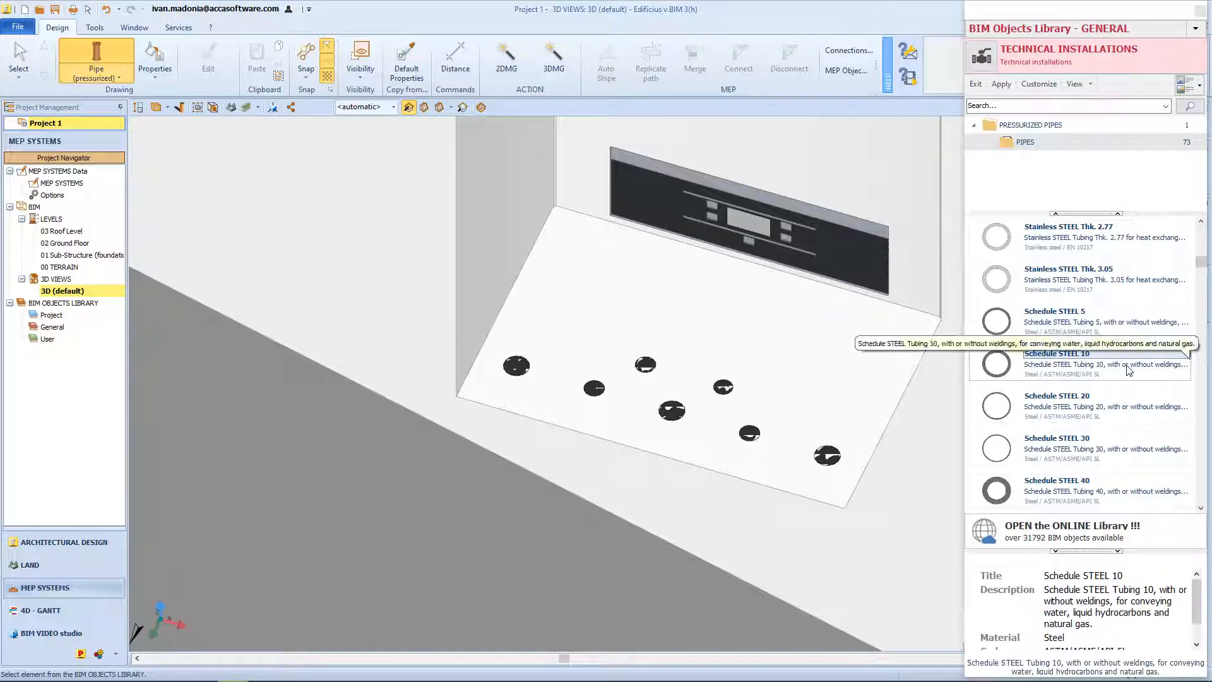
pyautogui.click(1128, 373)
pyautogui.scroll(-2, 1129, 373)
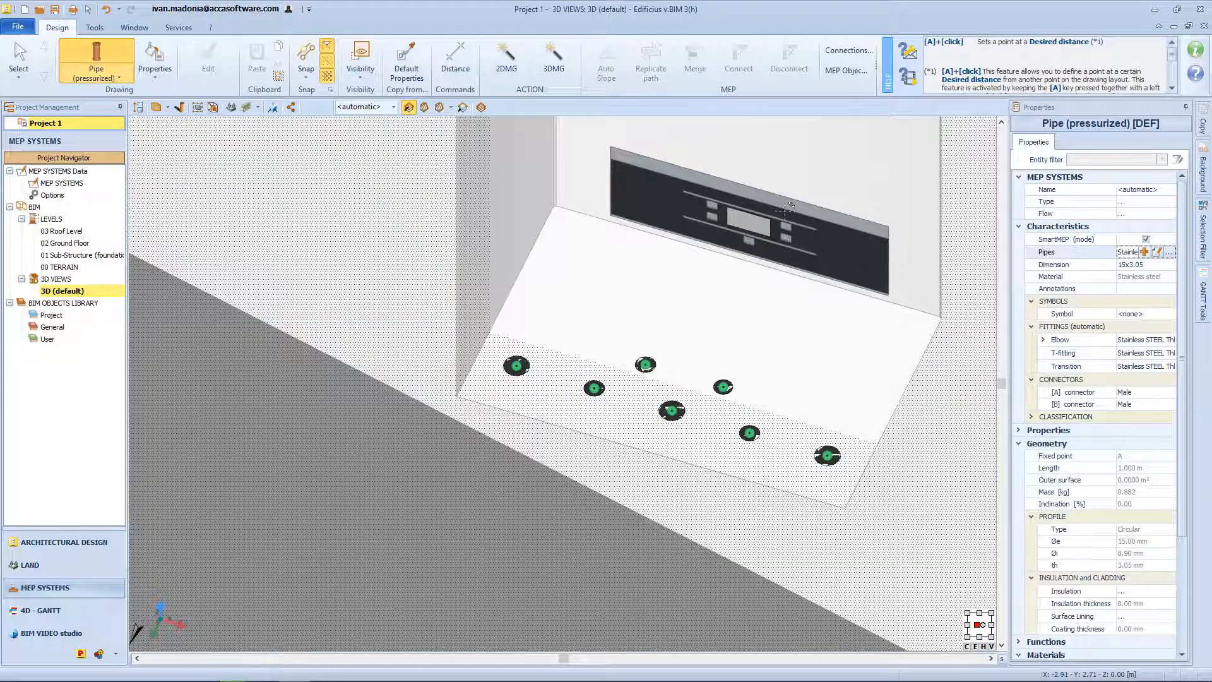
# Draw a vertical pipe about 0.12 m long down from the boiler's outermost connector, using the size selected from the catalogue.
pyautogui.click(517, 365)
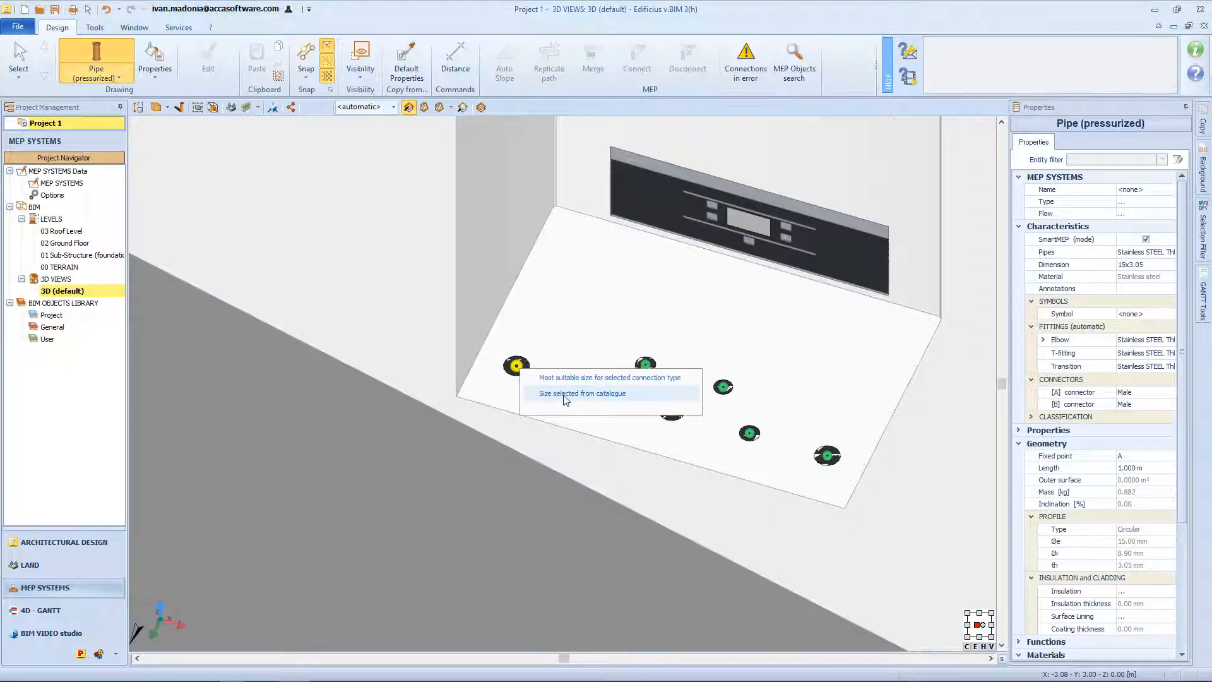
pyautogui.click(565, 394)
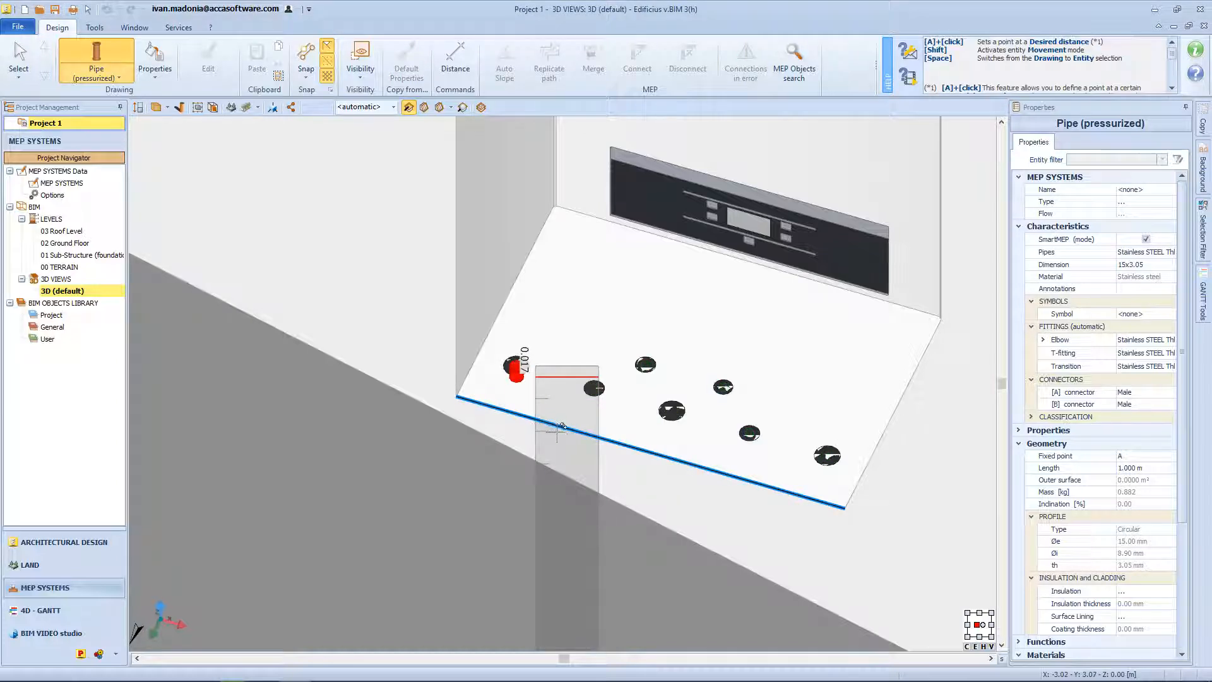
pyautogui.click(551, 465)
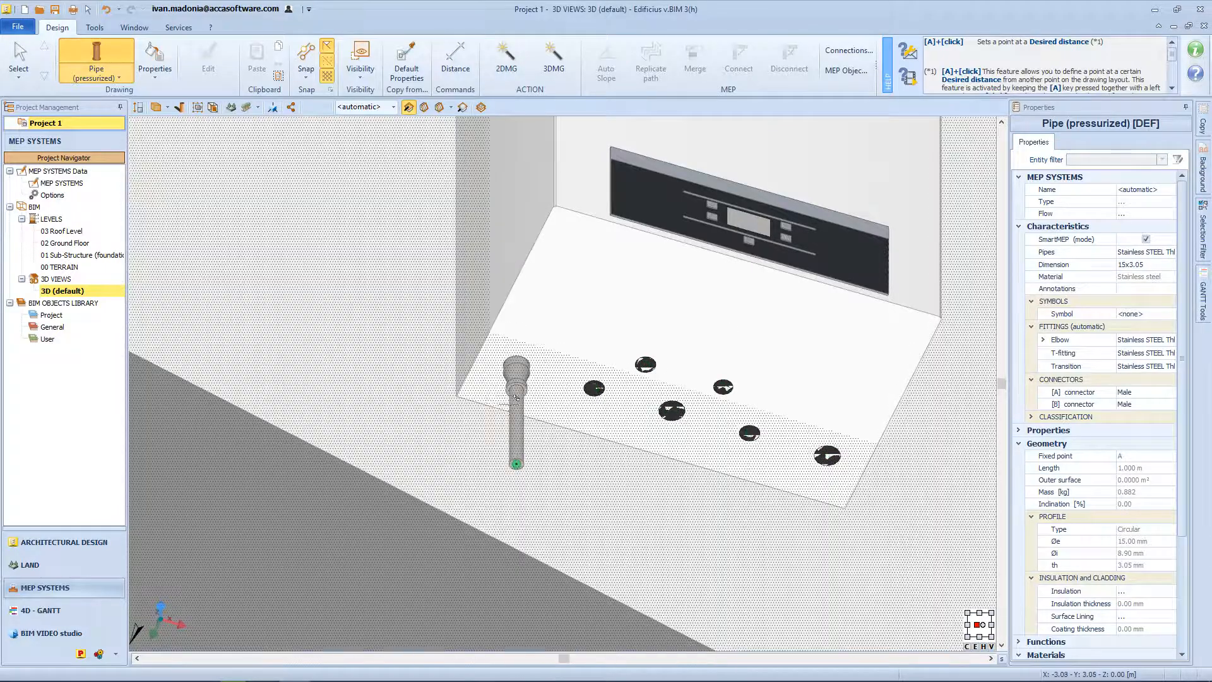
# Select the transition fitting between the boiler and the new pipe, examine its A and B connectors, and clear the selection.
pyautogui.scroll(5, 512, 387)
pyautogui.scroll(5, 512, 387)
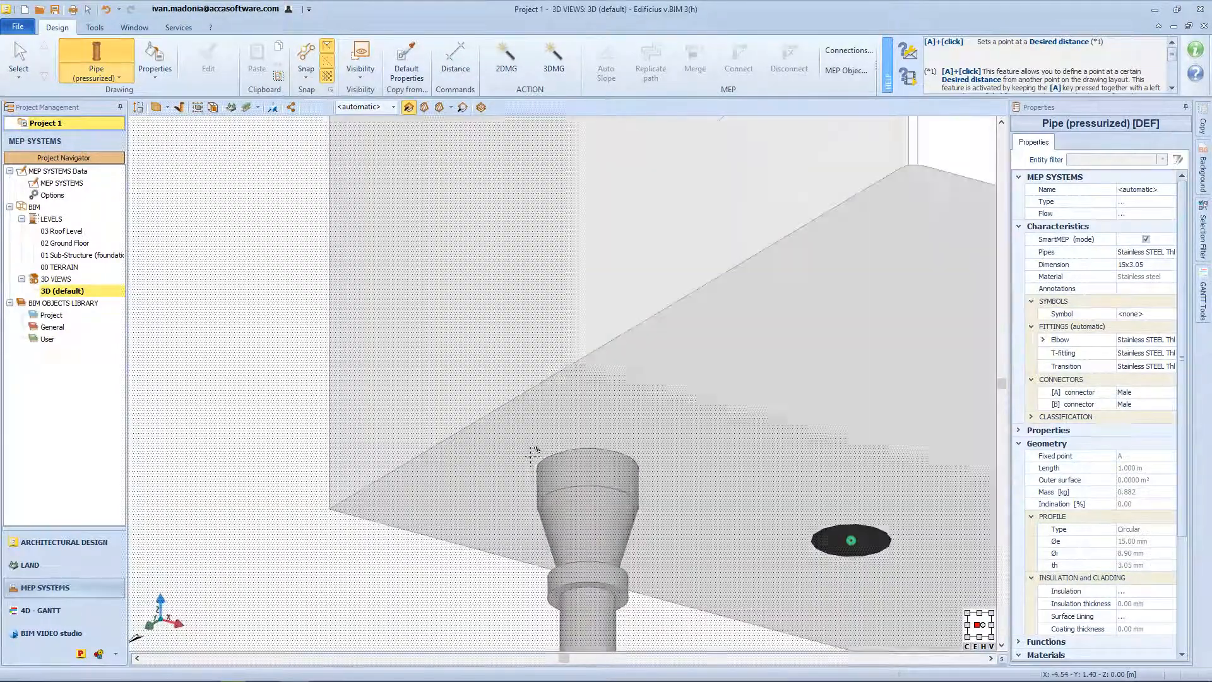
pyautogui.scroll(-3, 533, 449)
pyautogui.press('Escape')
pyautogui.click(580, 500)
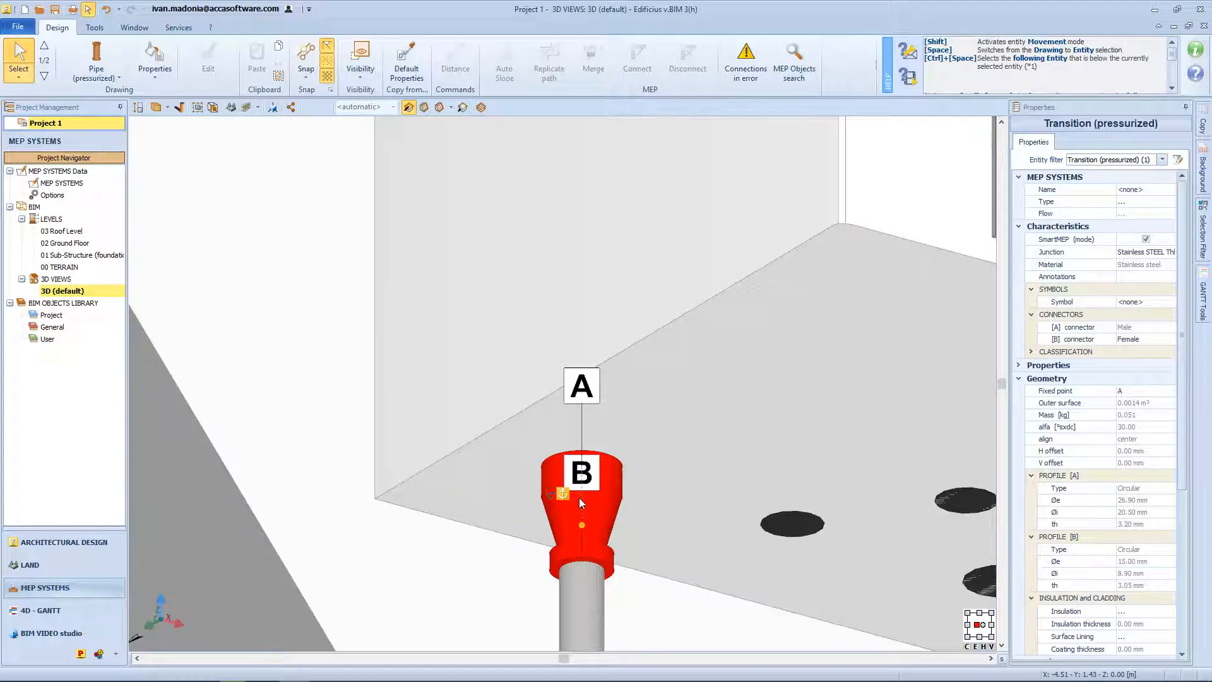
pyautogui.scroll(-5, 580, 502)
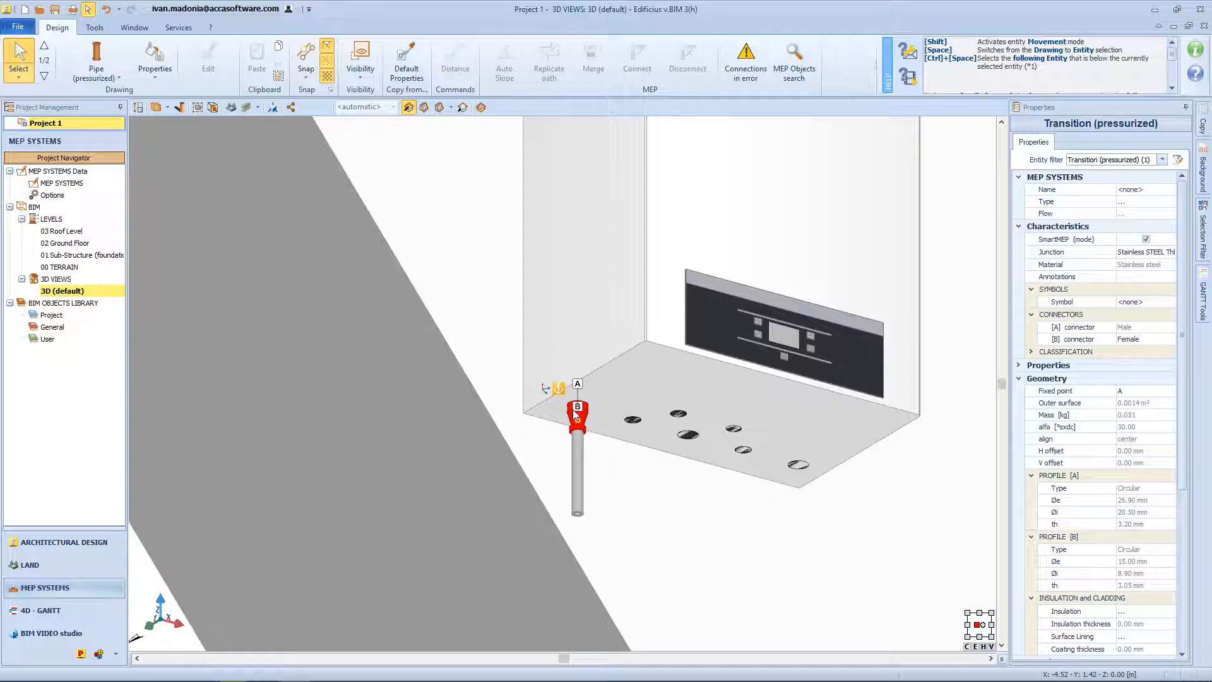
pyautogui.press('Escape')
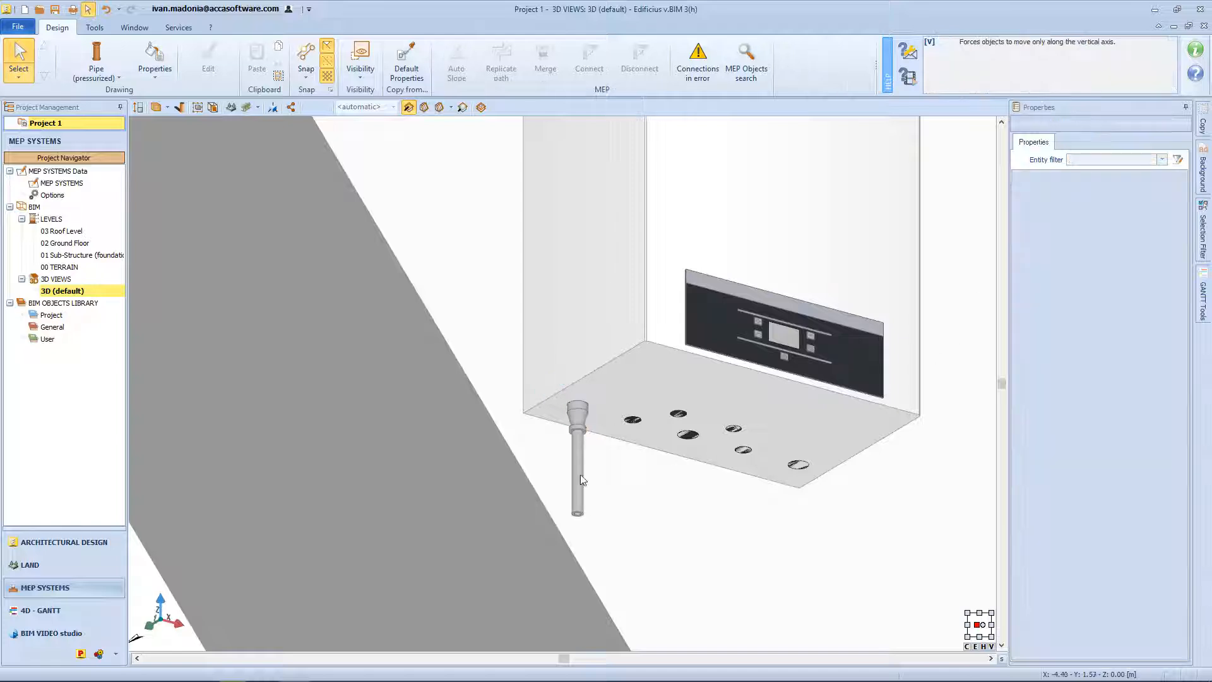
# Continue the boiler pipe from its lower end with a horizontal pressurized pipe at 90° towards the wall.
pyautogui.click(575, 481)
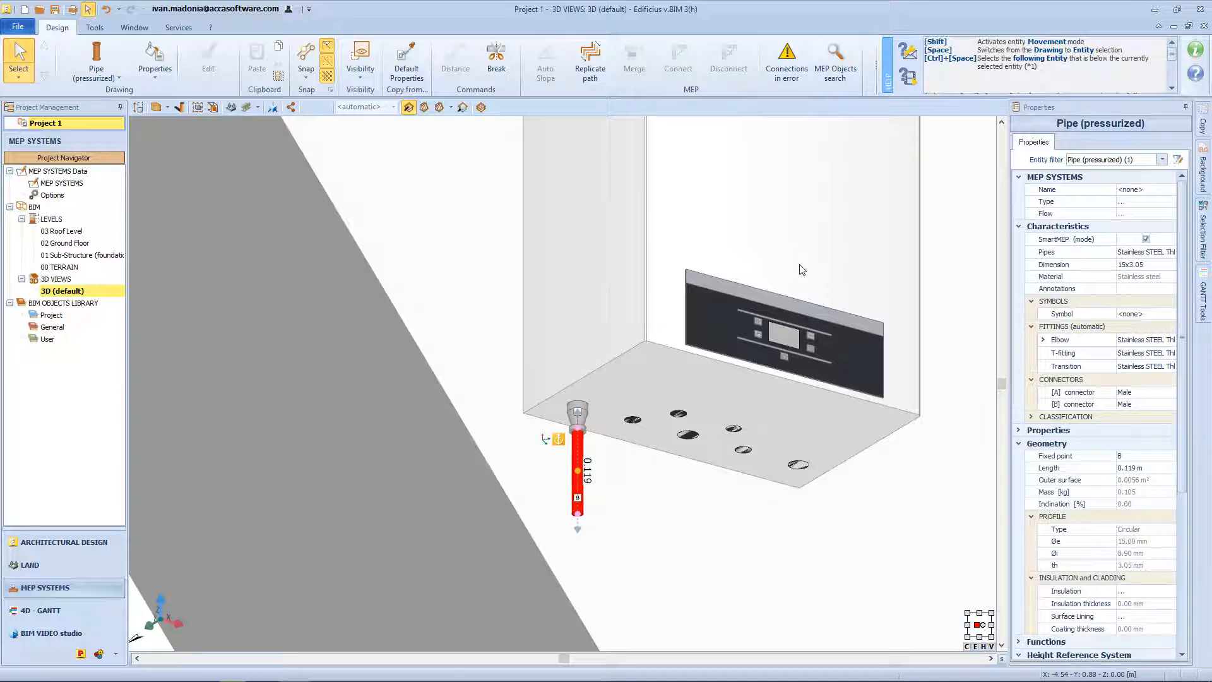
pyautogui.rightClick(577, 461)
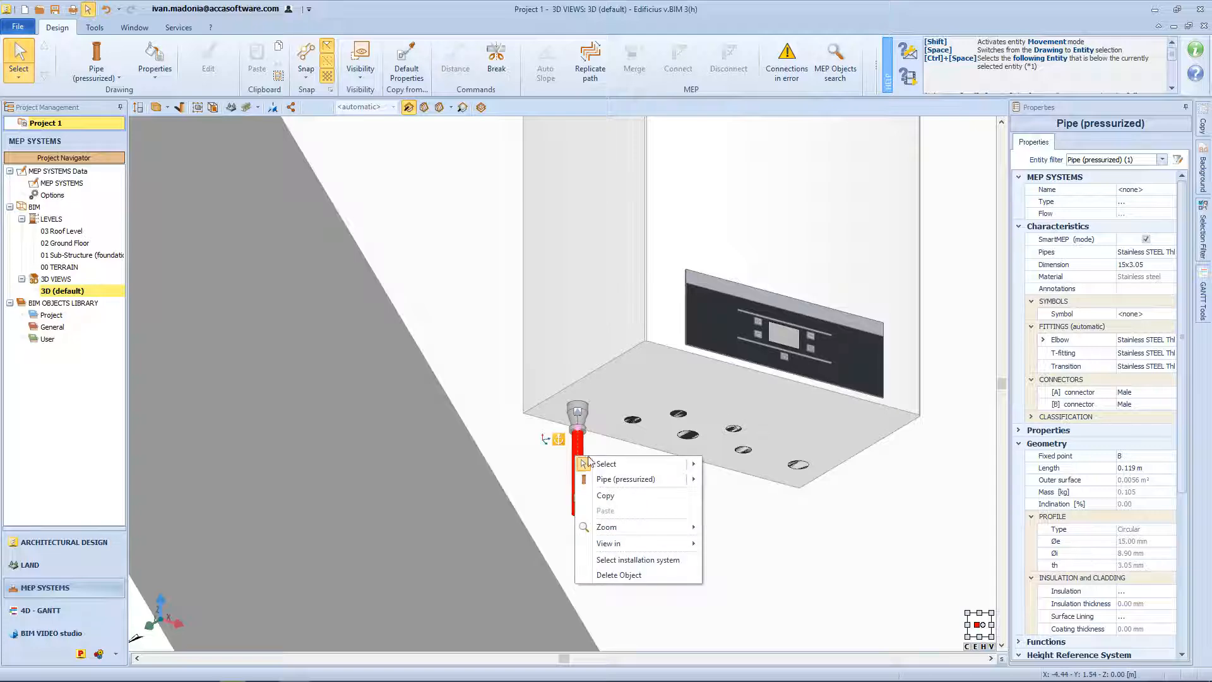
pyautogui.click(625, 479)
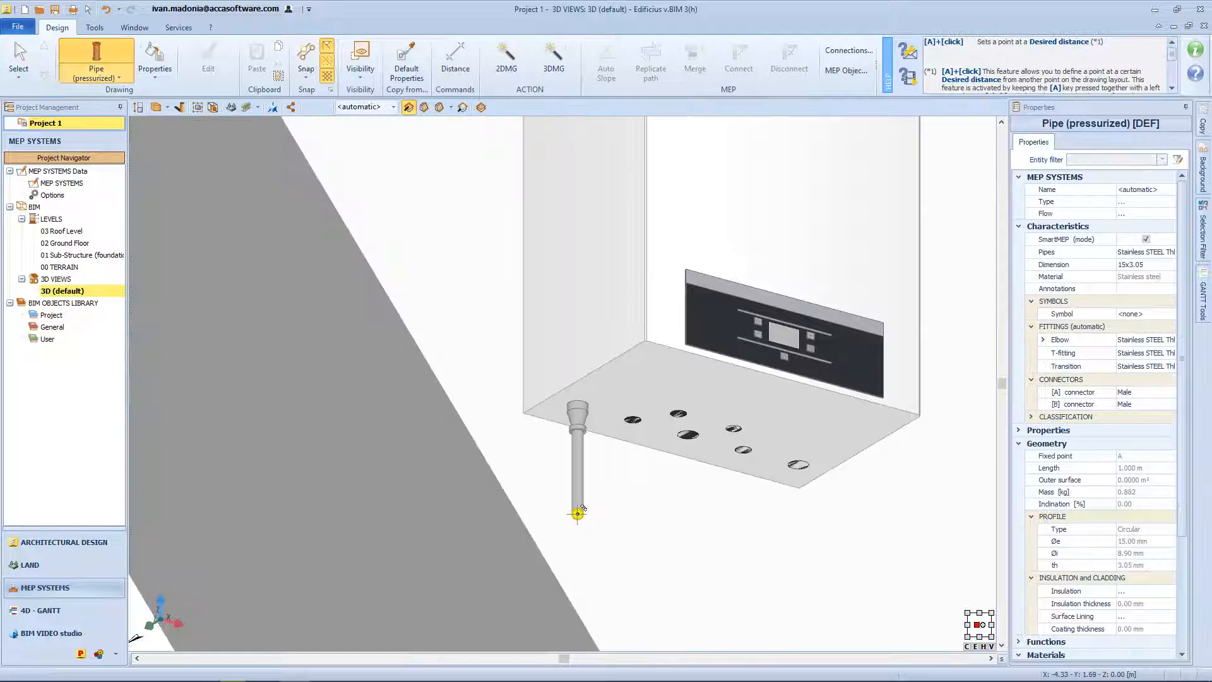
pyautogui.click(577, 513)
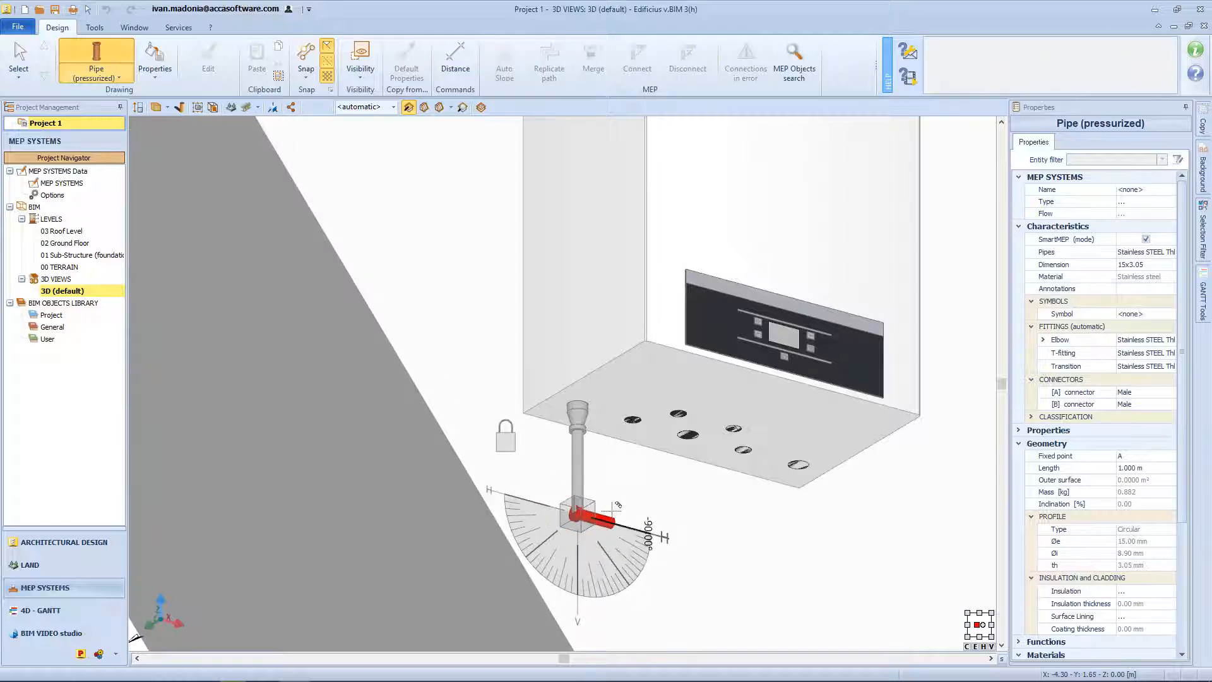
pyautogui.click(570, 507)
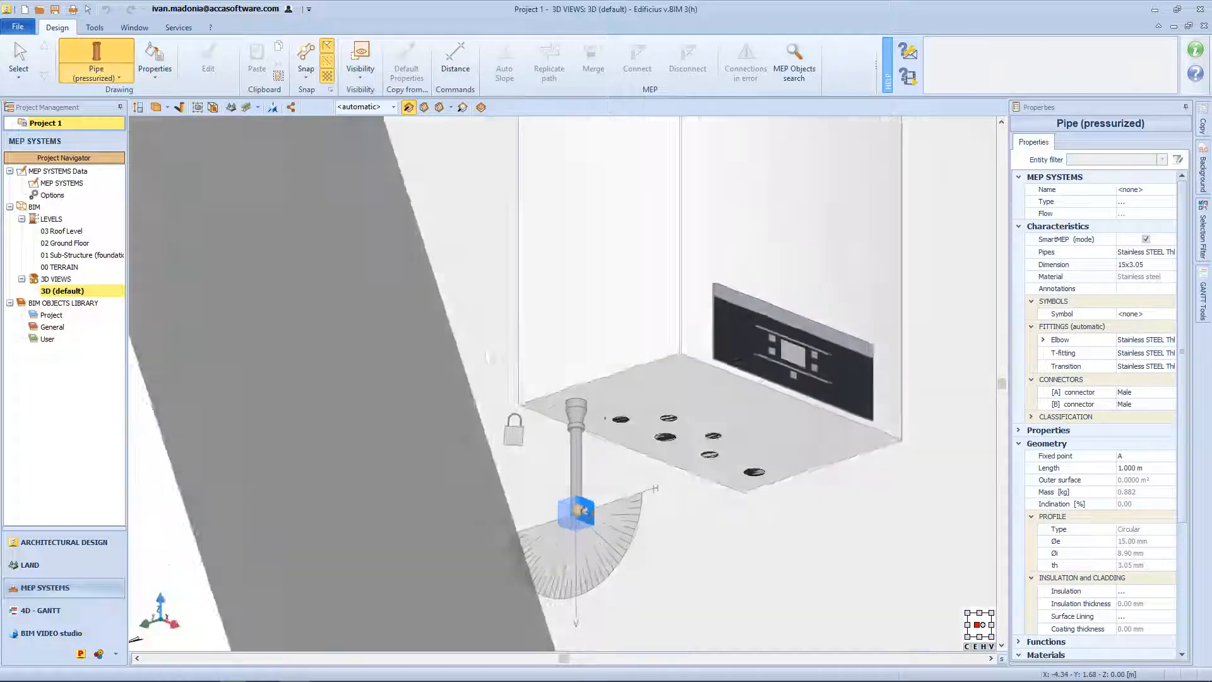
pyautogui.click(570, 509)
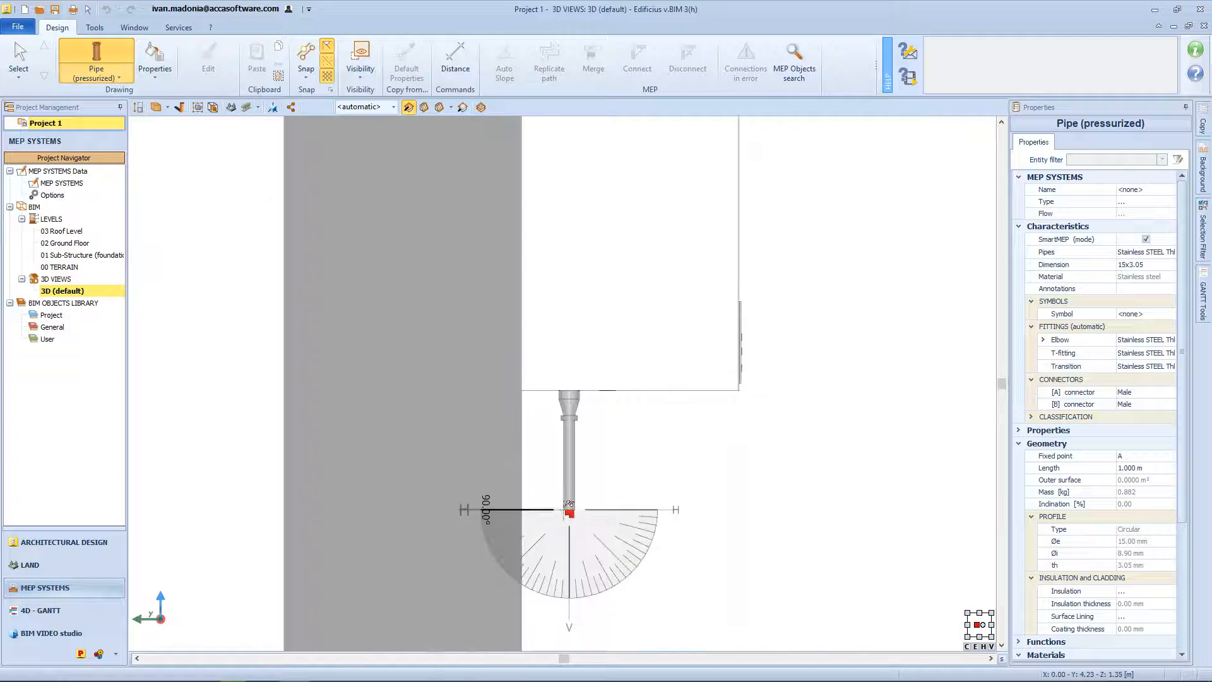
pyautogui.click(491, 510)
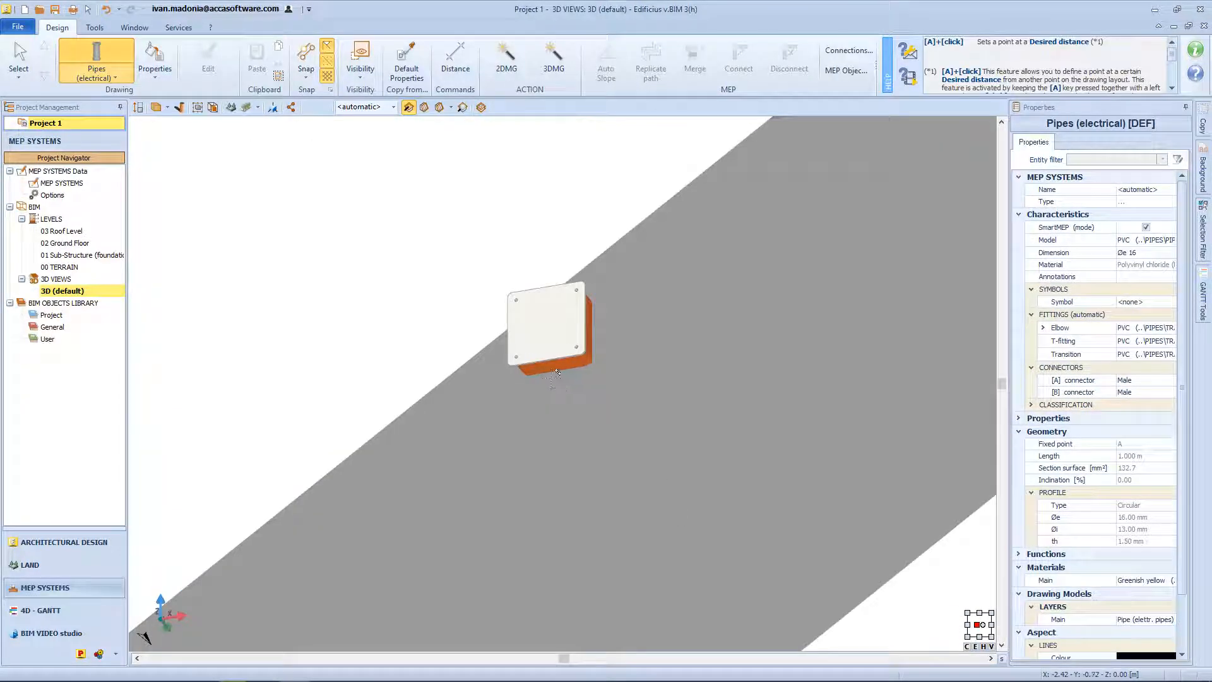
# Draw a vertical Øe 16 PVC electrical pipe from the junction box's underside down to the height of the switch box's side connector.
pyautogui.click(557, 373)
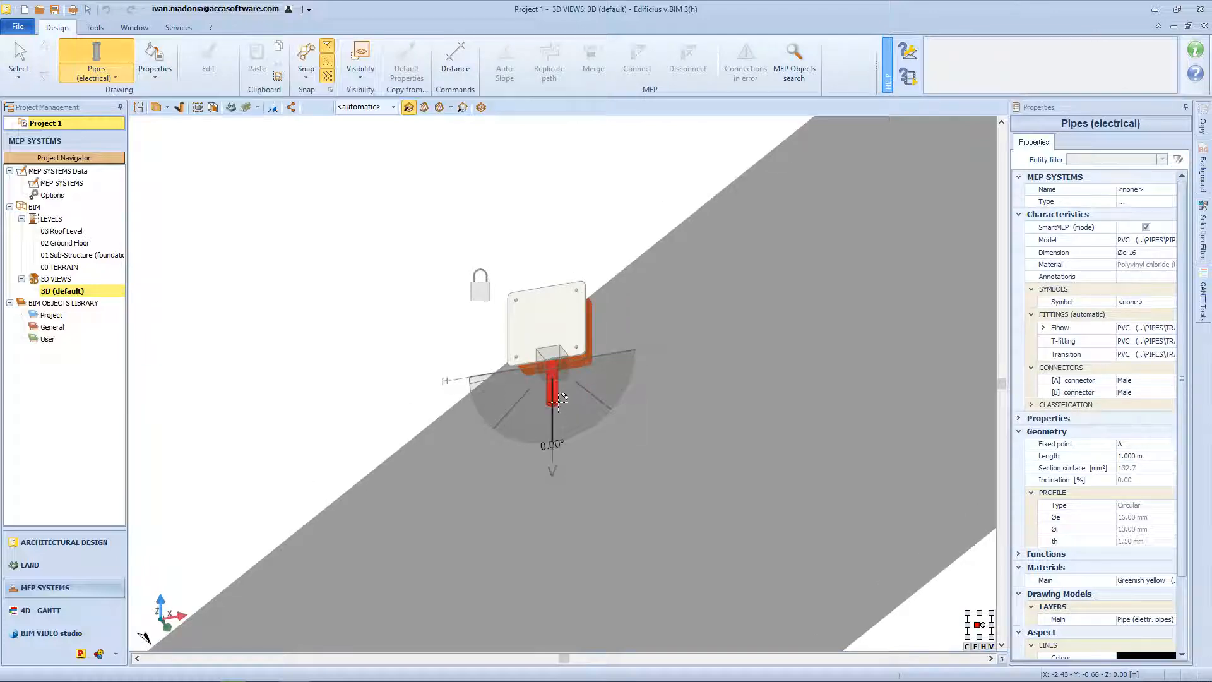
pyautogui.click(564, 396)
pyautogui.scroll(-5, 564, 396)
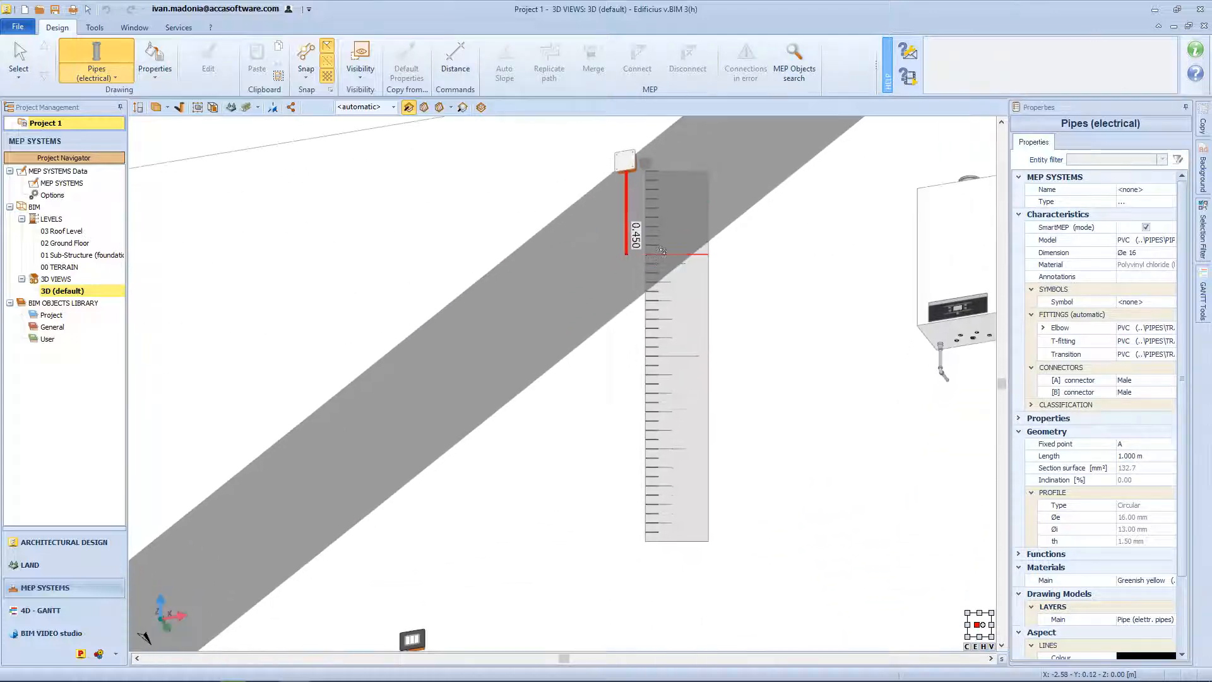
pyautogui.moveTo(654, 528); pyautogui.dragTo(653, 400, button='middle')
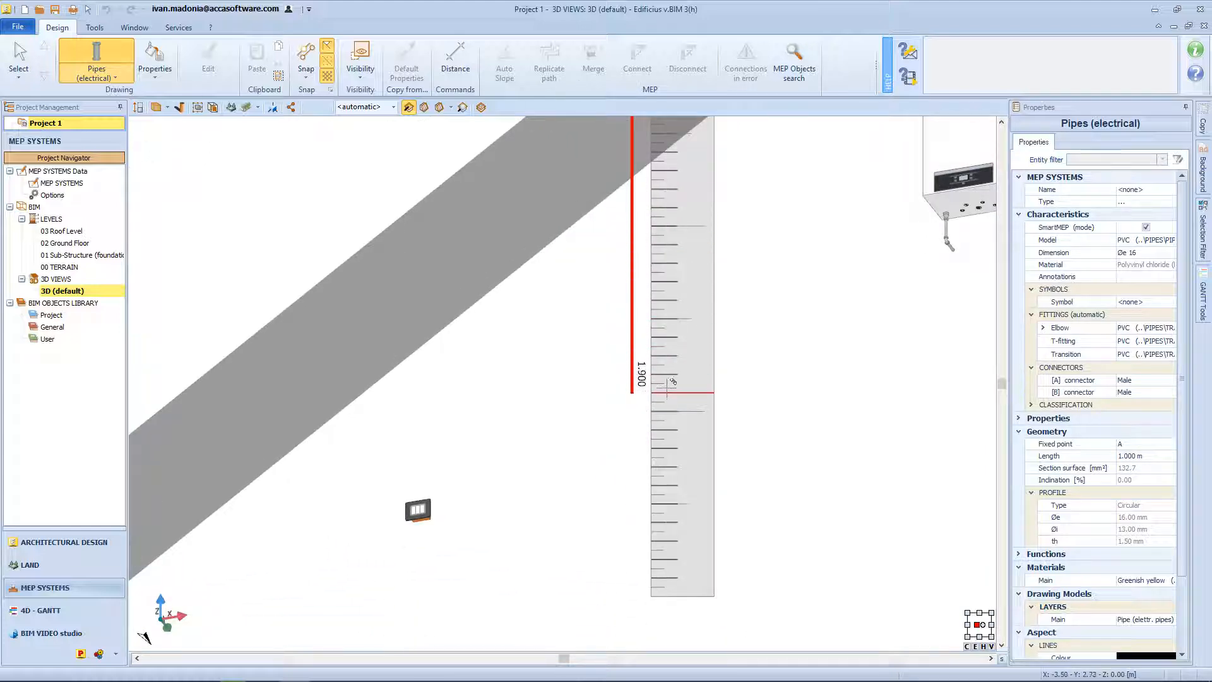
pyautogui.moveTo(672, 390); pyautogui.dragTo(679, 497, button='middle')
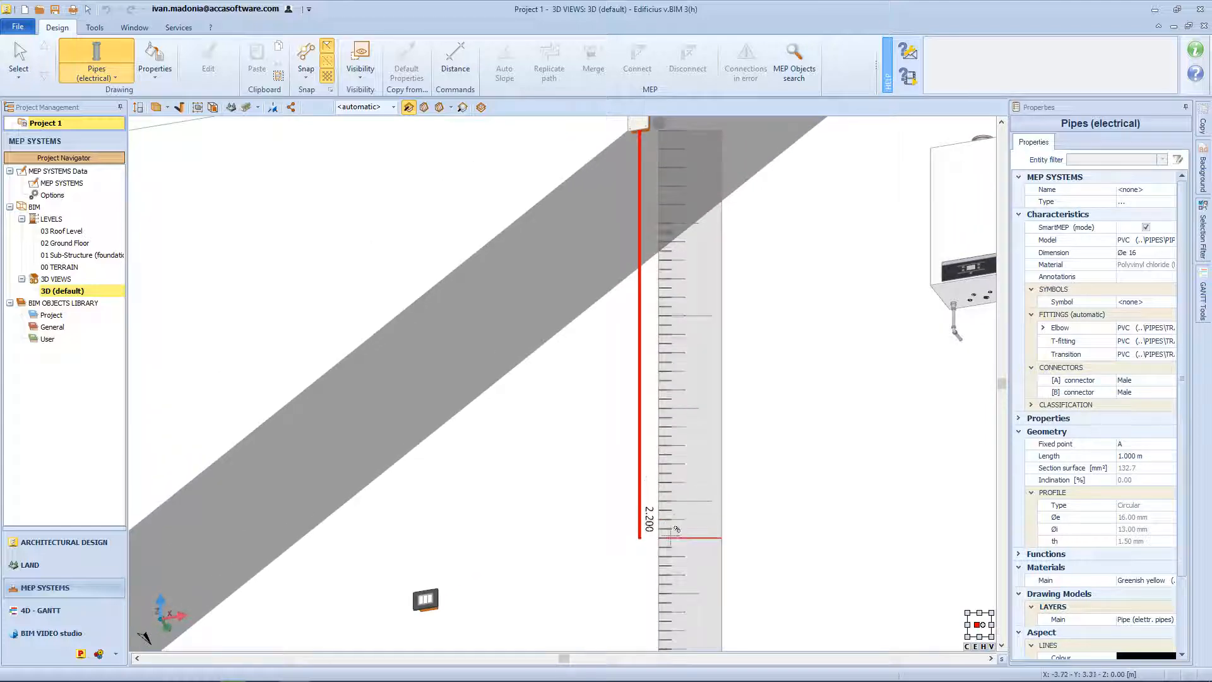
pyautogui.keyDown('shift'); pyautogui.moveTo(603, 549); pyautogui.dragTo(677, 397, button='middle'); pyautogui.keyUp('shift')
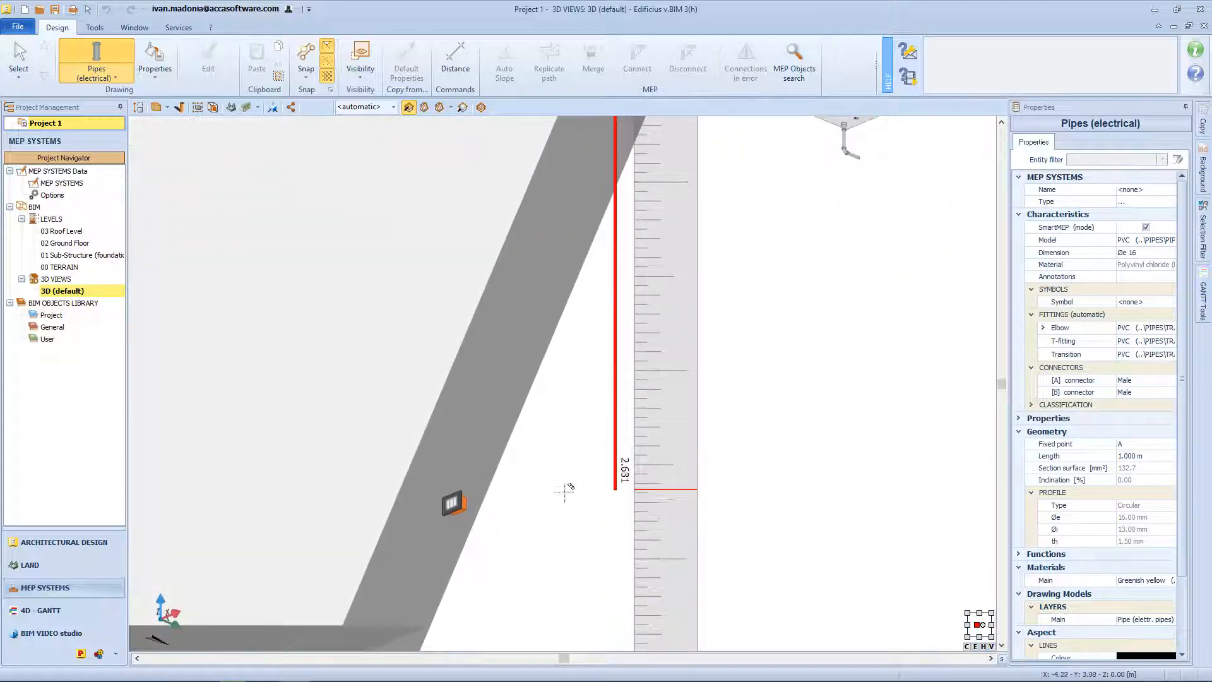
pyautogui.scroll(3, 470, 496)
pyautogui.scroll(2, 470, 496)
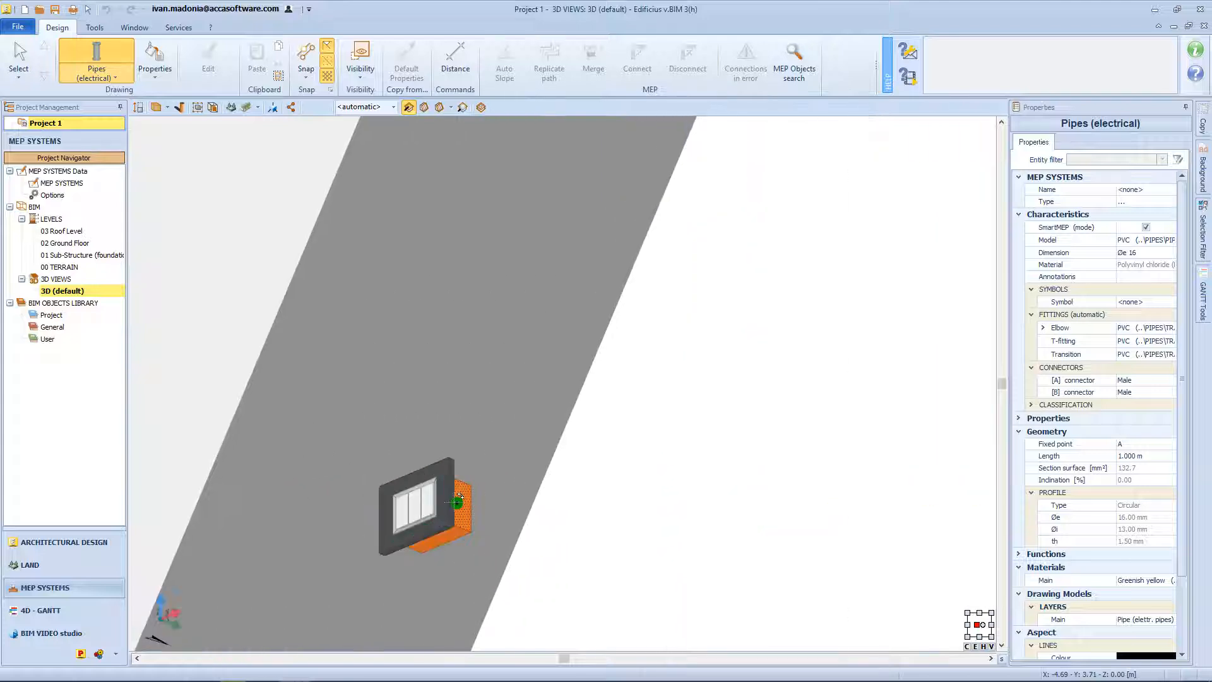
pyautogui.click(463, 496)
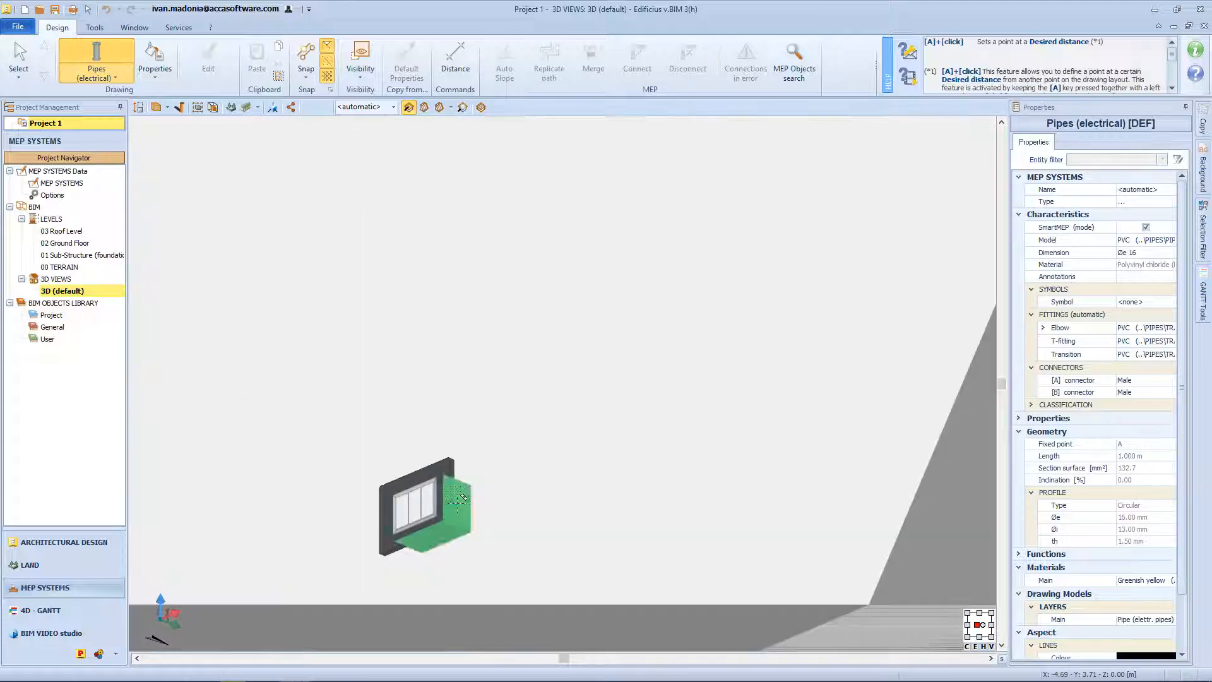
# Continue the electrical pipe from its lower end with a horizontal Øe 16 run about 1.02 m long at 90° to the switch box's side connector.
pyautogui.scroll(-4, 457, 503)
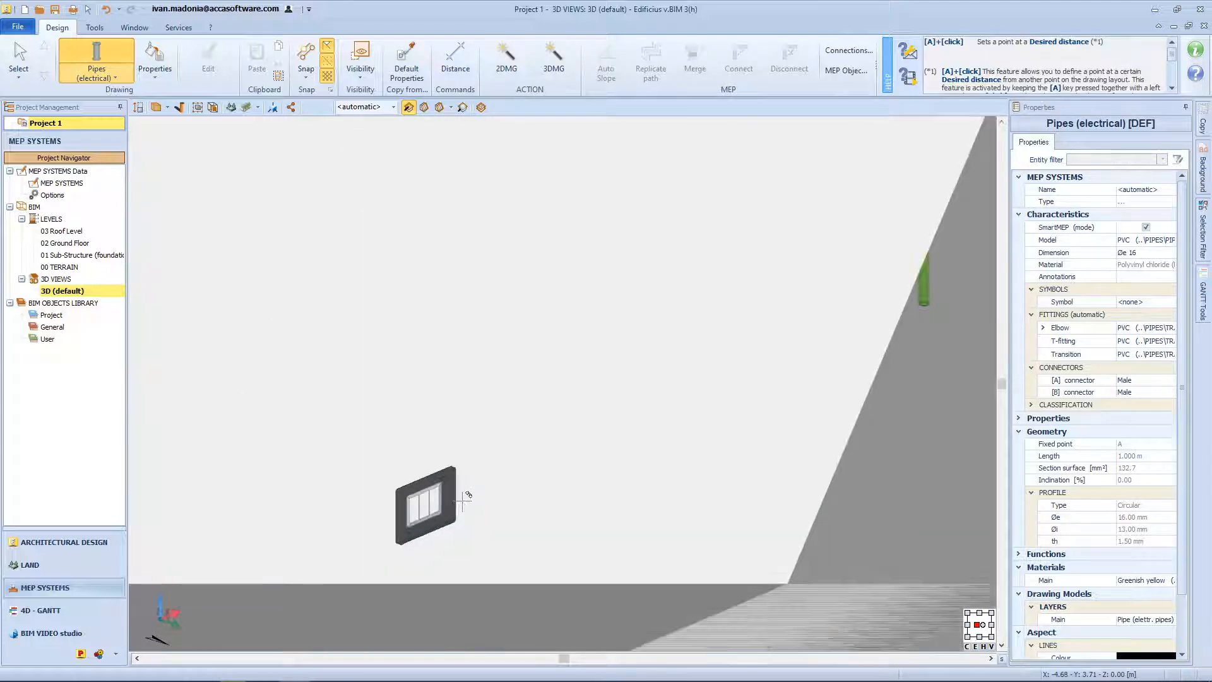
pyautogui.scroll(4, 654, 422)
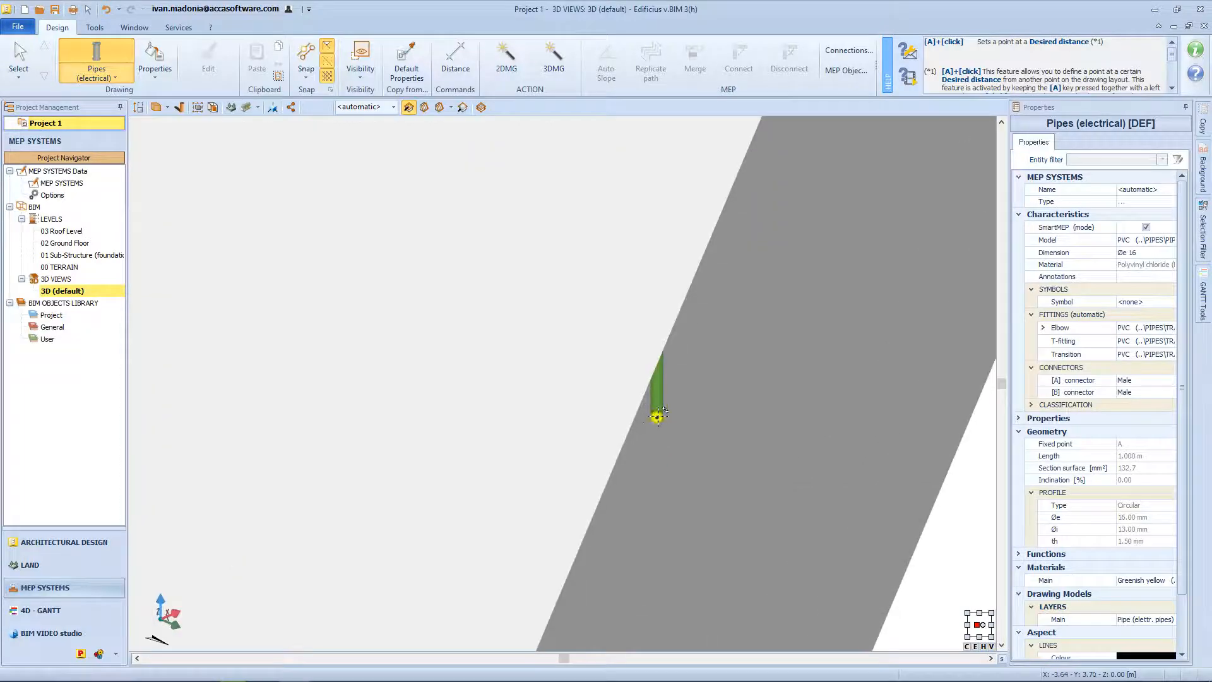
pyautogui.click(658, 414)
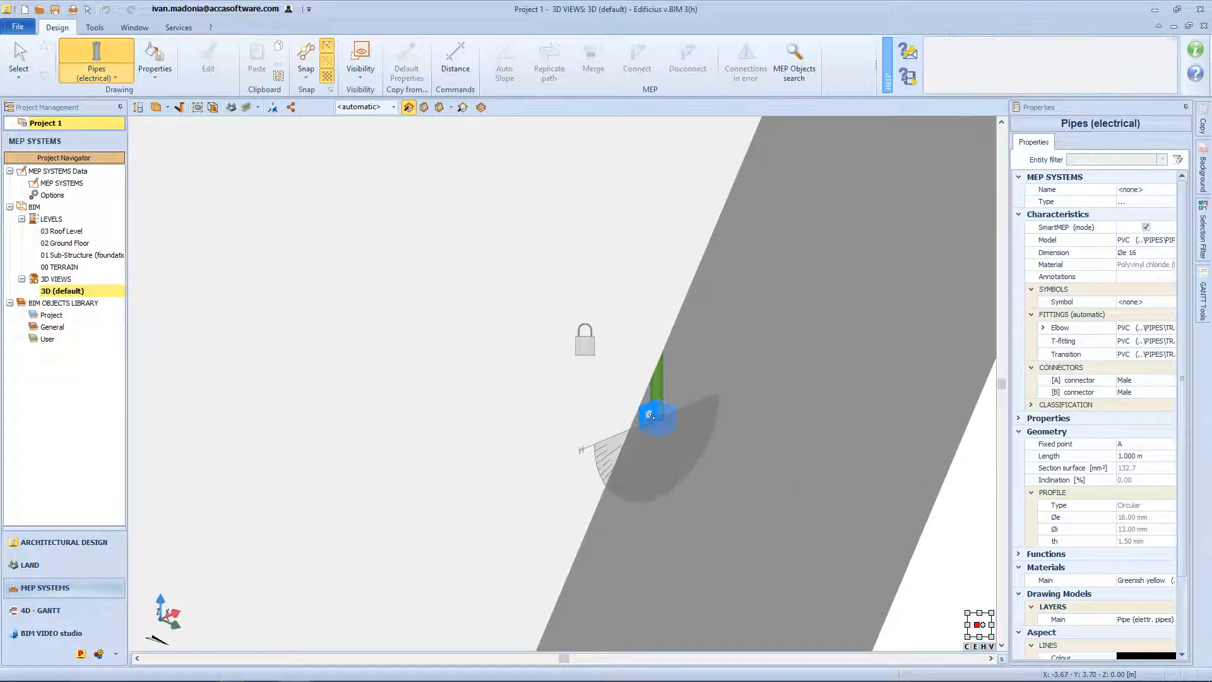
pyautogui.click(648, 414)
pyautogui.scroll(-3, 648, 414)
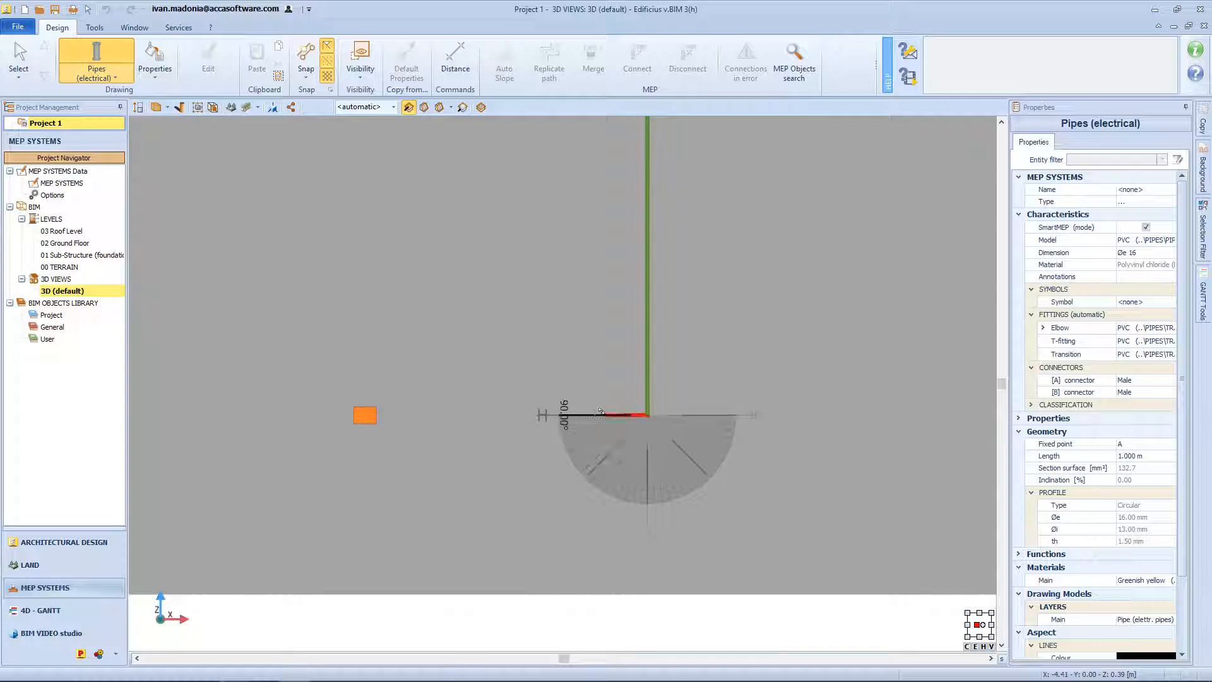
pyautogui.scroll(5, 382, 413)
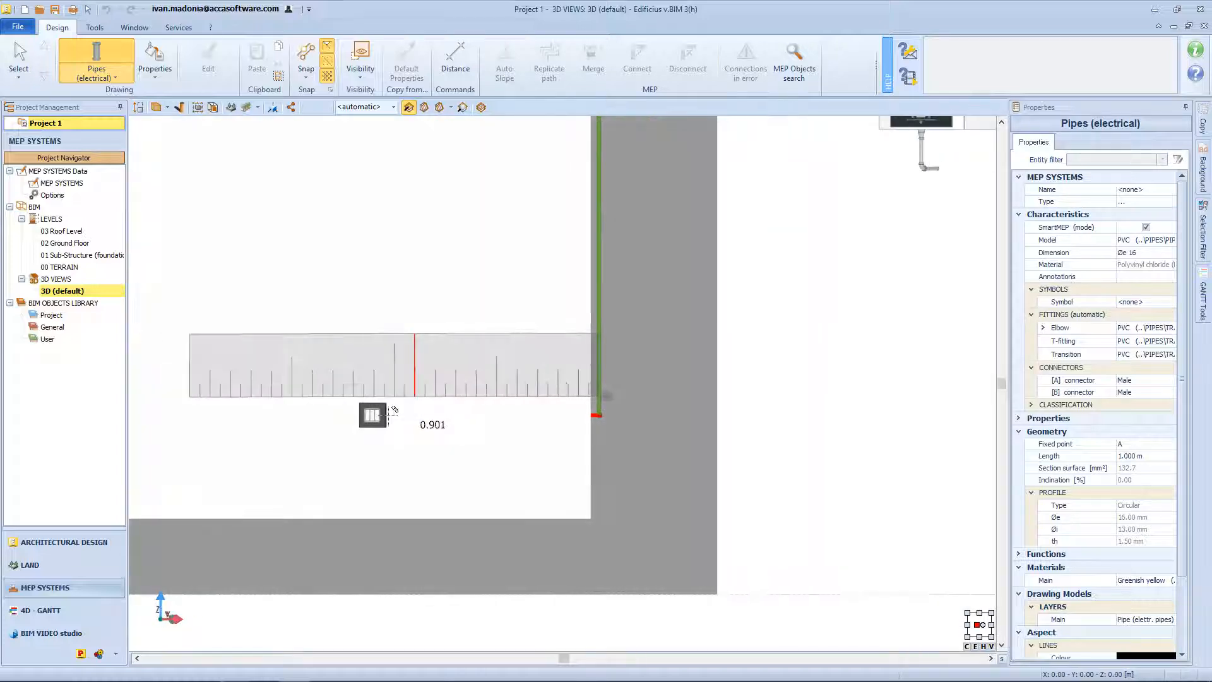
pyautogui.scroll(-3, 383, 412)
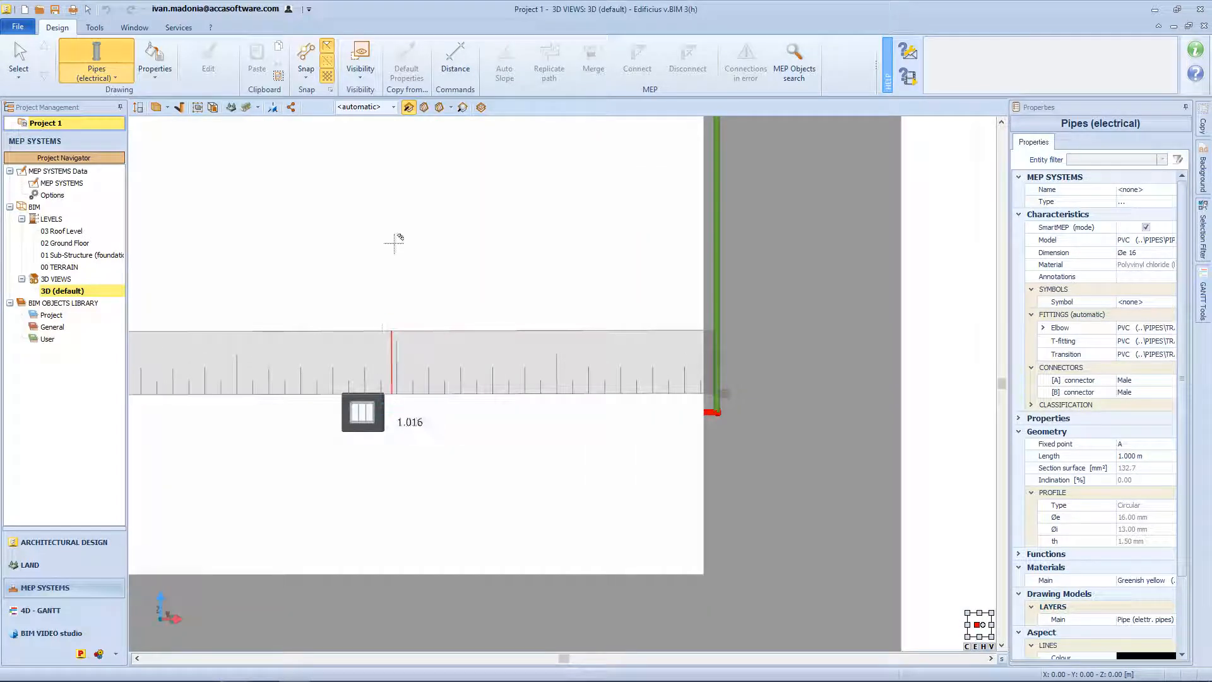
pyautogui.click(391, 399)
pyautogui.scroll(4, 391, 392)
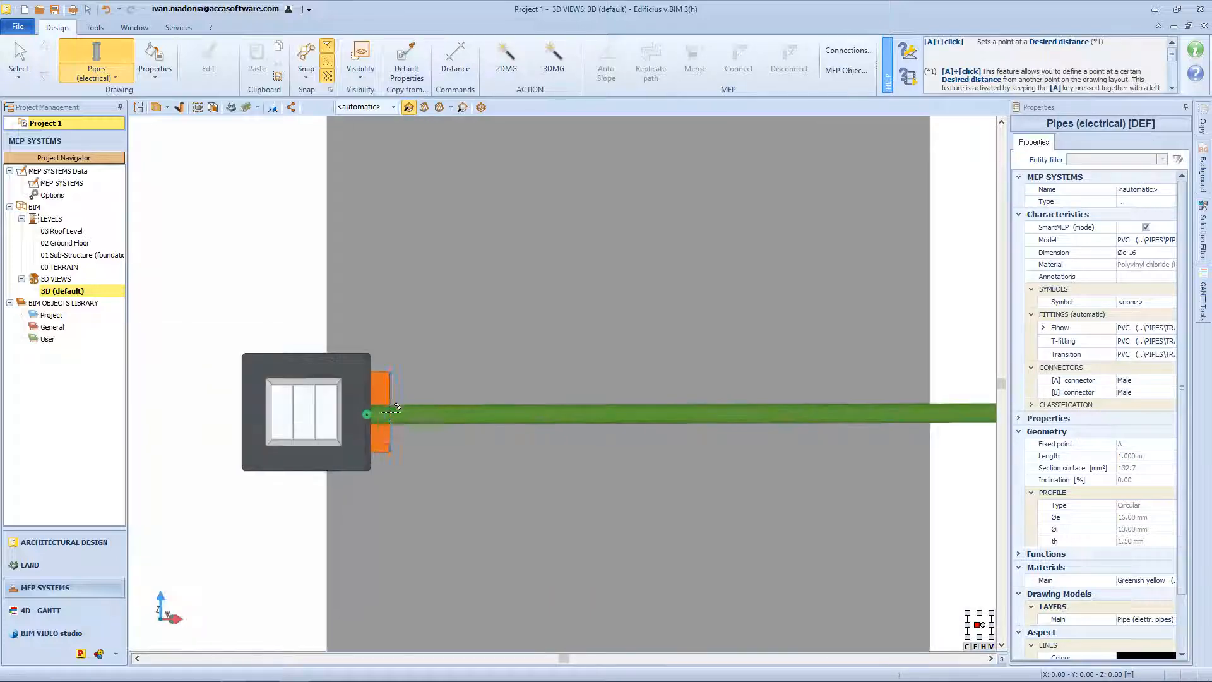
pyautogui.click(388, 386)
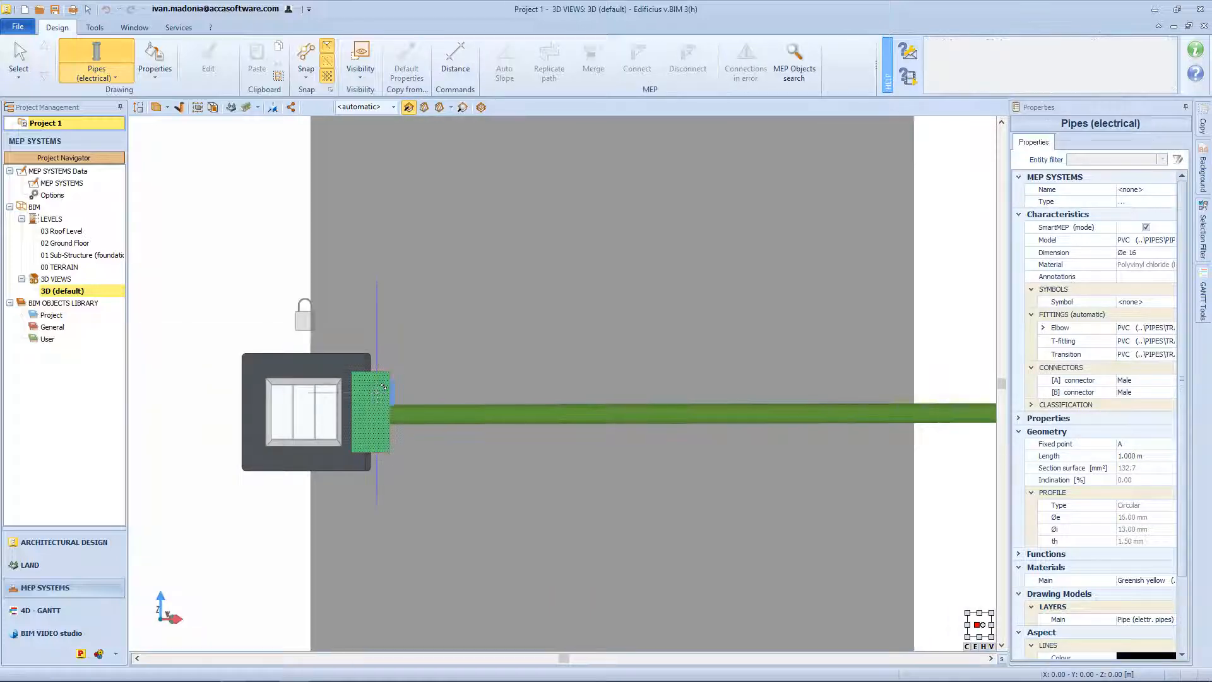
pyautogui.press('Escape')
pyautogui.scroll(-4, 391, 425)
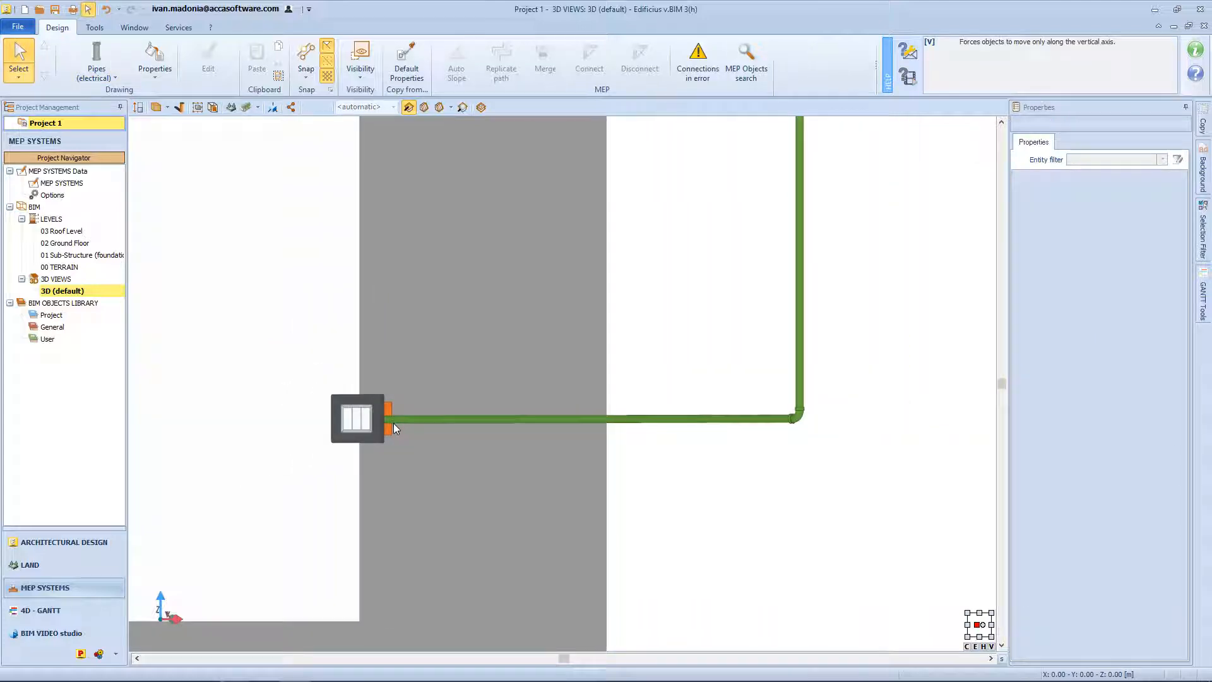
pyautogui.scroll(-4, 393, 423)
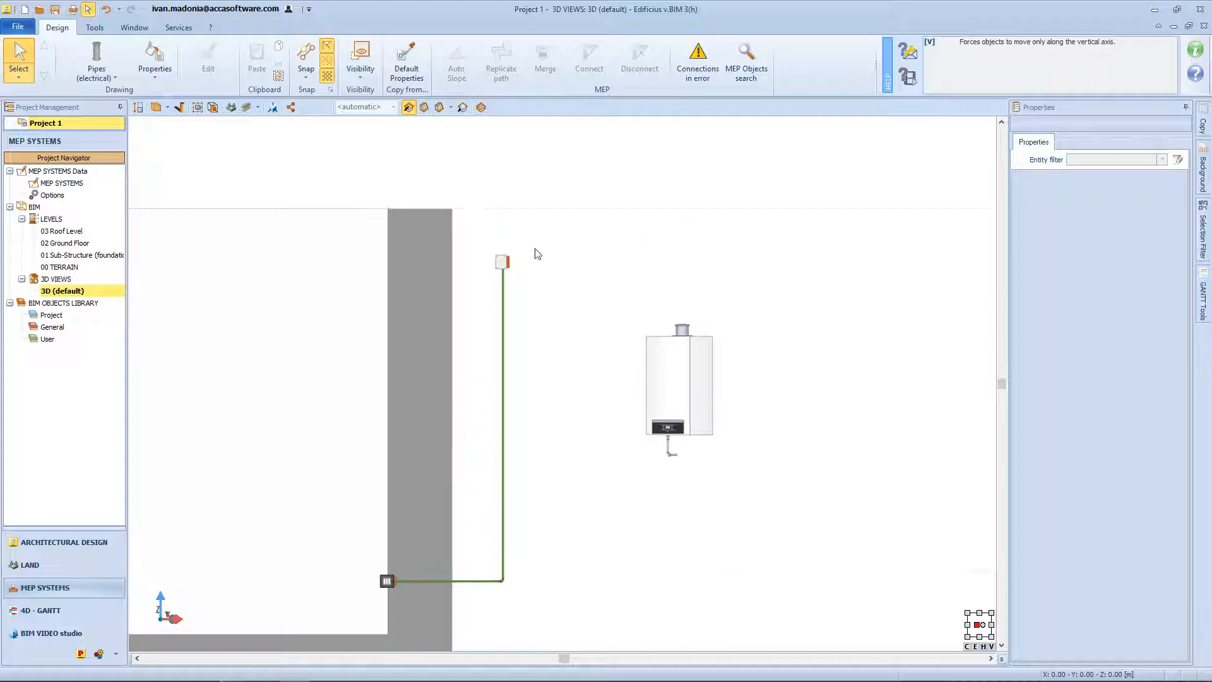